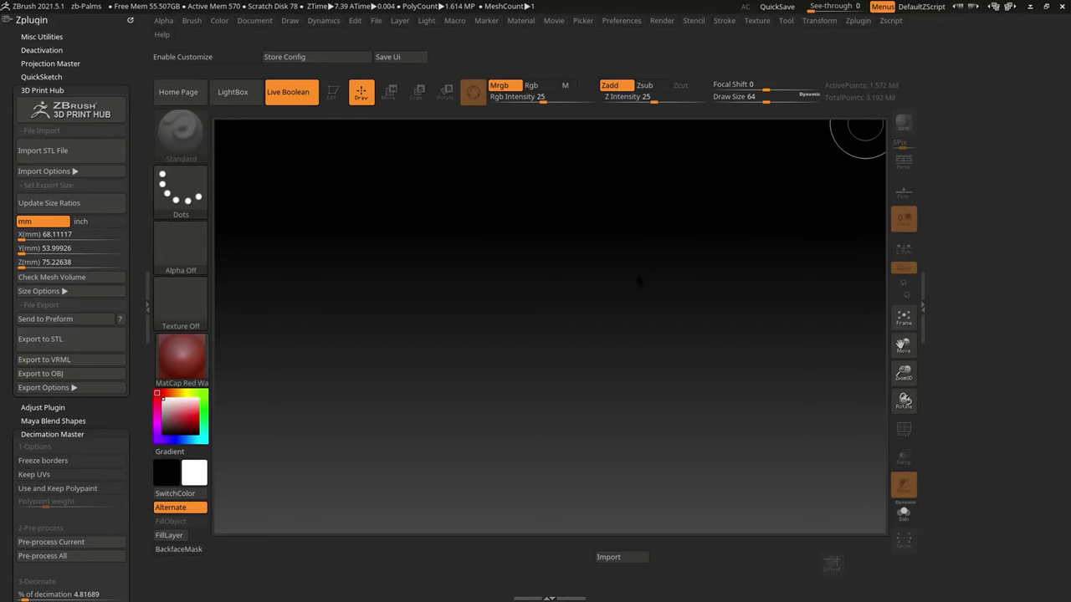
- Load a Sphere3D, convert it to a polymesh and give it the MatCap White material
left_click(401, 220)
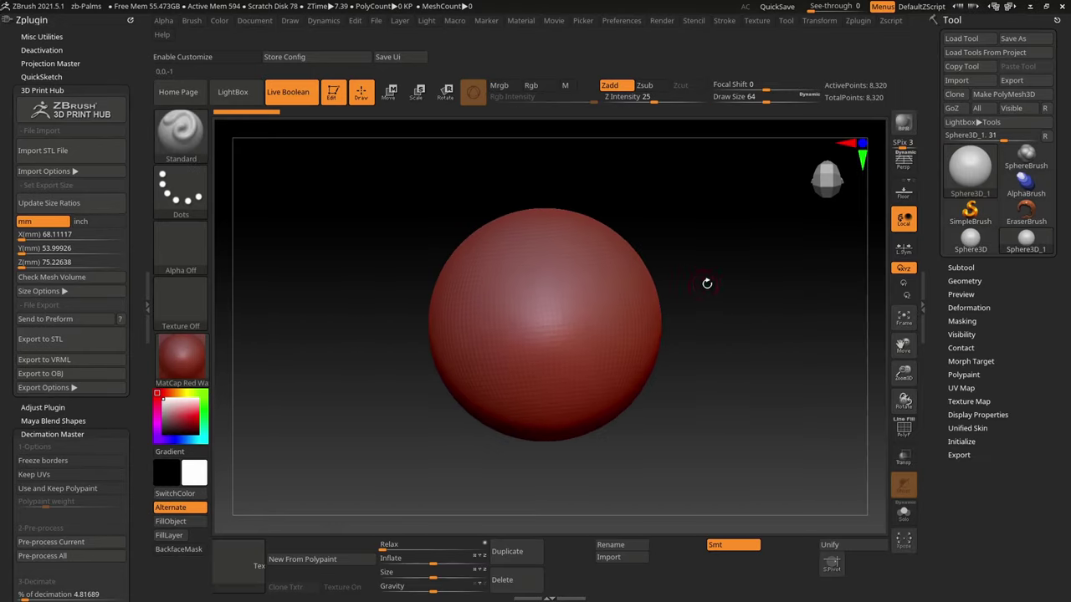
left_click(977, 95)
left_click(180, 355)
left_click(223, 358)
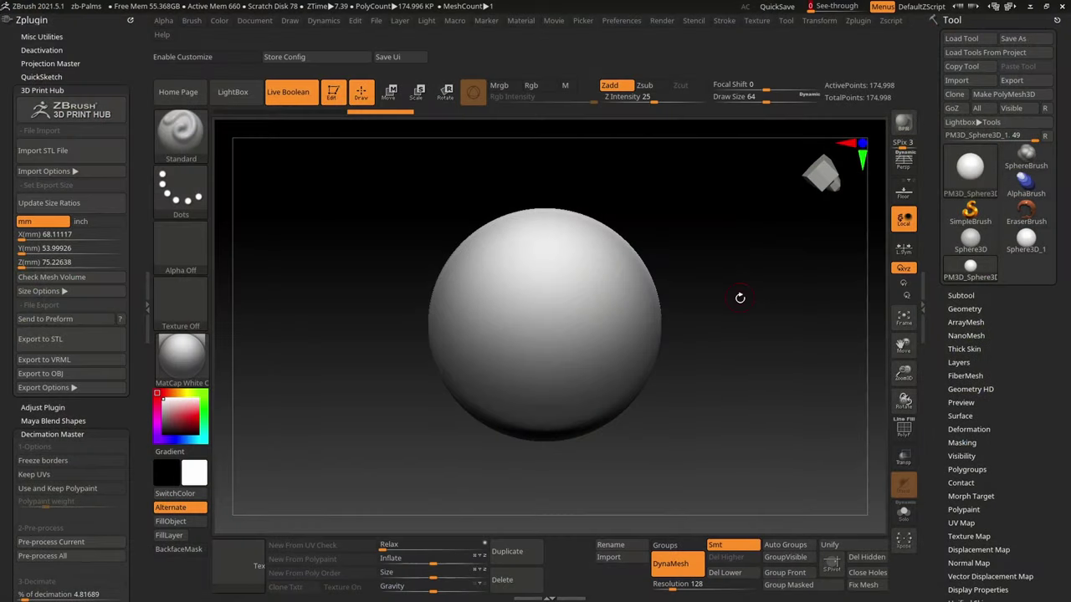
- Trim away the sphere's lower portion with TrimRect, leaving 106,864 active points
left_click_drag(425, 425, 717, 329, "ctrl+shift")
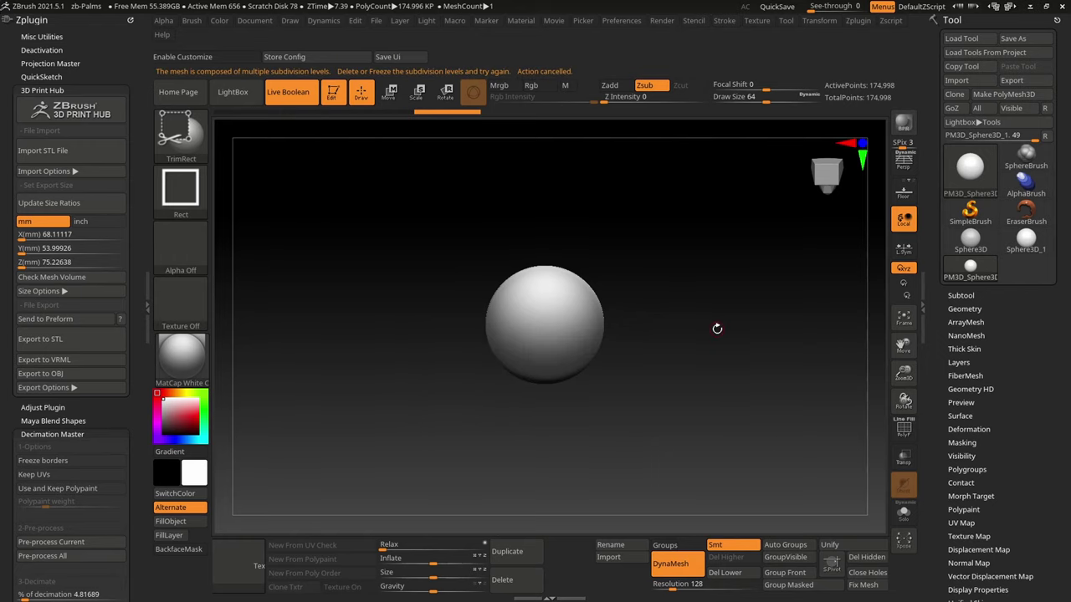
key("b")
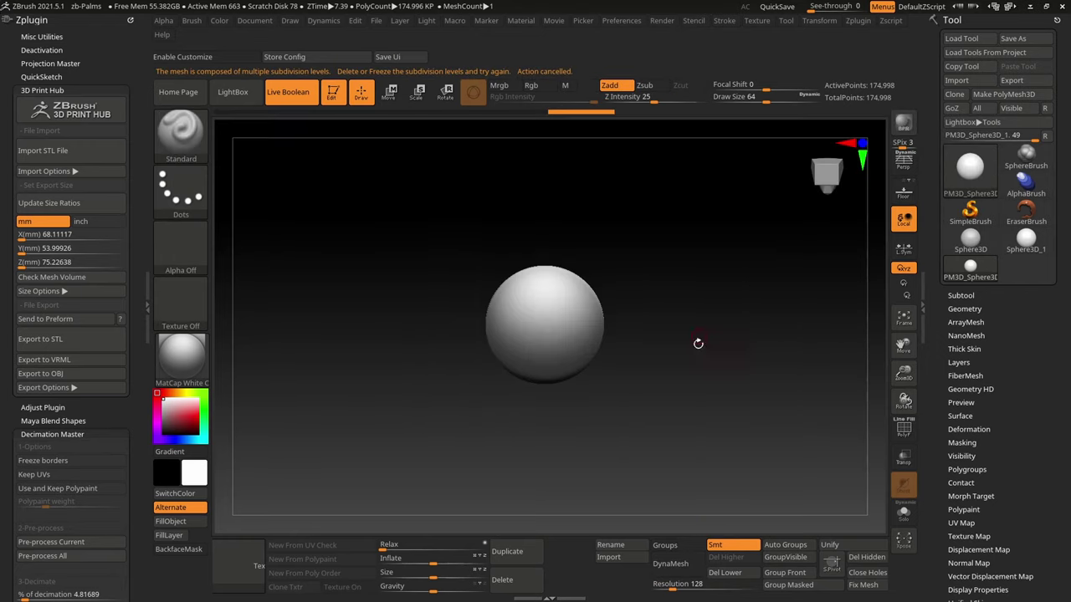
key("shift+f")
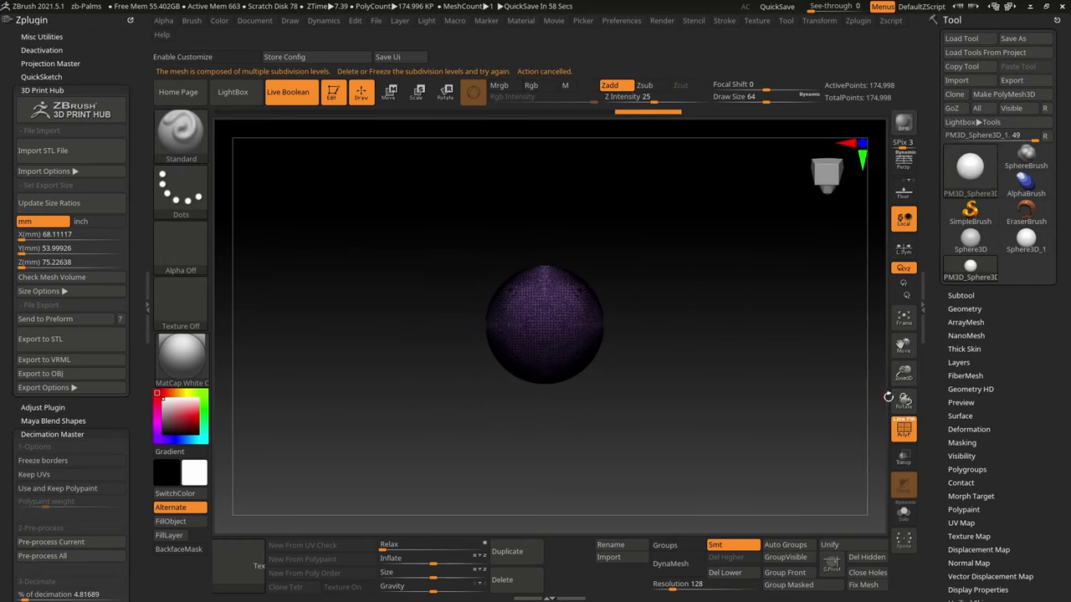
left_click(964, 308)
left_click_drag(432, 458, 716, 331, "ctrl+shift")
key("e")
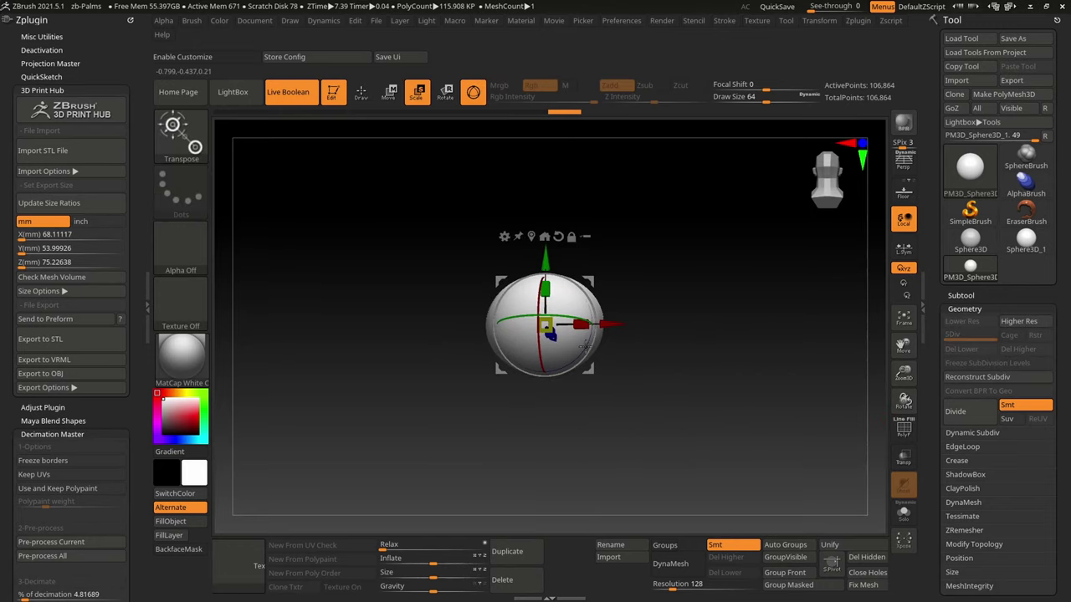
- Stretch the sphere into a flattened egg-shaped leaf with the Move Topologic brush
key("q")
key("b")
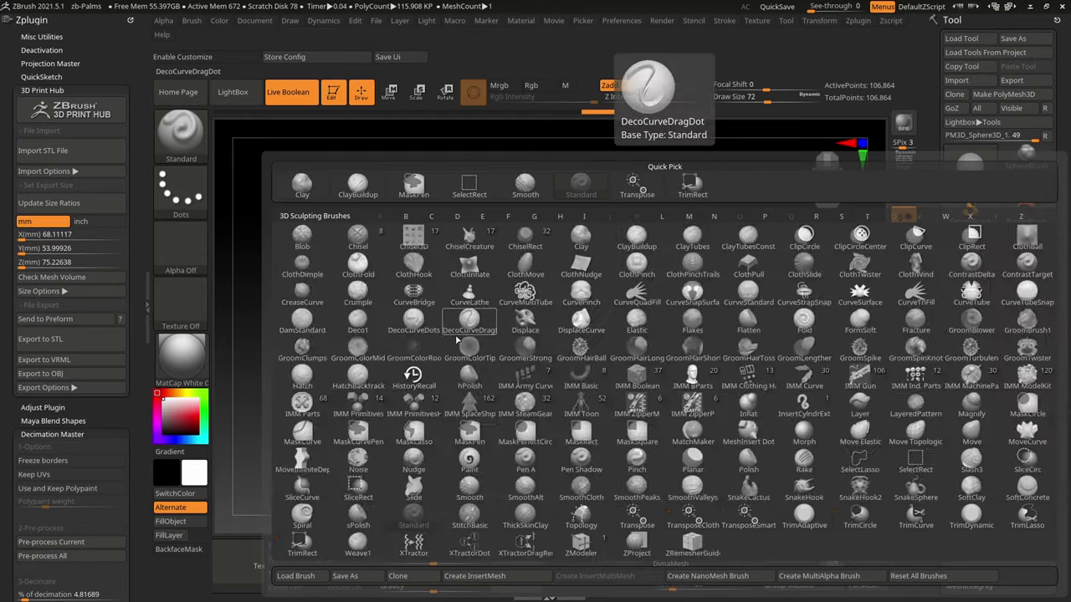
key("m")
key("t")
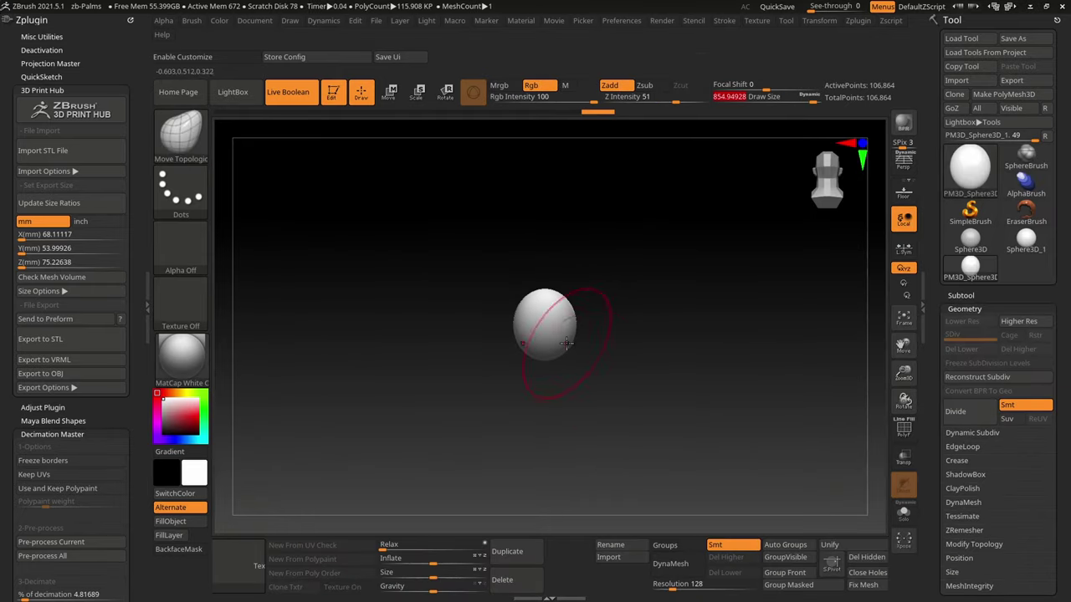
mouse_move(837, 6)
left_mouse_down()
mouse_move(870, 6)
mouse_move(815, 6)
left_mouse_up()
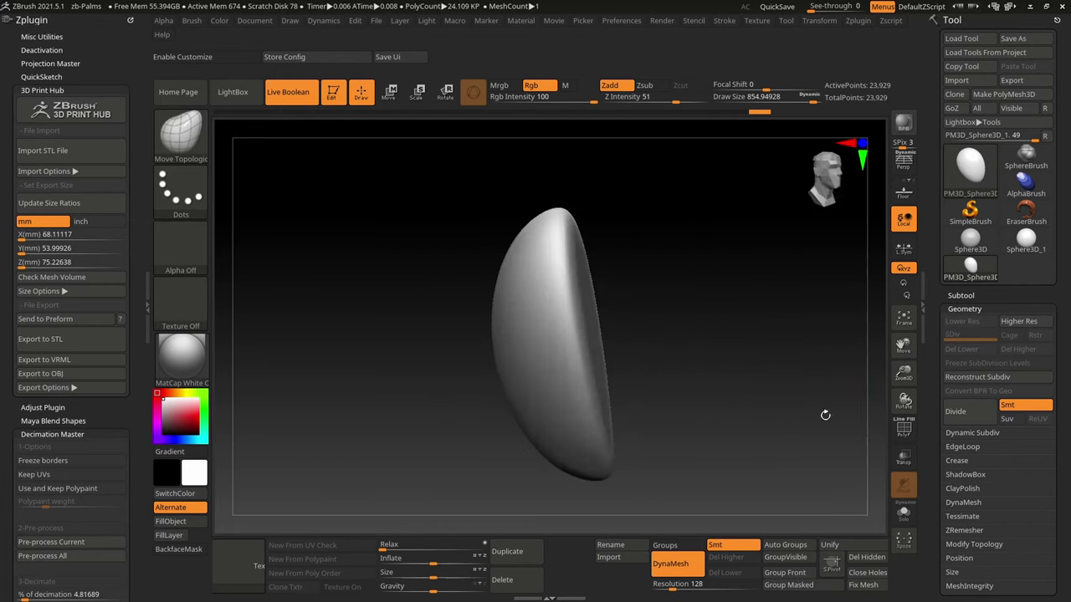
- Compare the leaf against the bear paw reference photos from side and front views
key("alt+Tab")
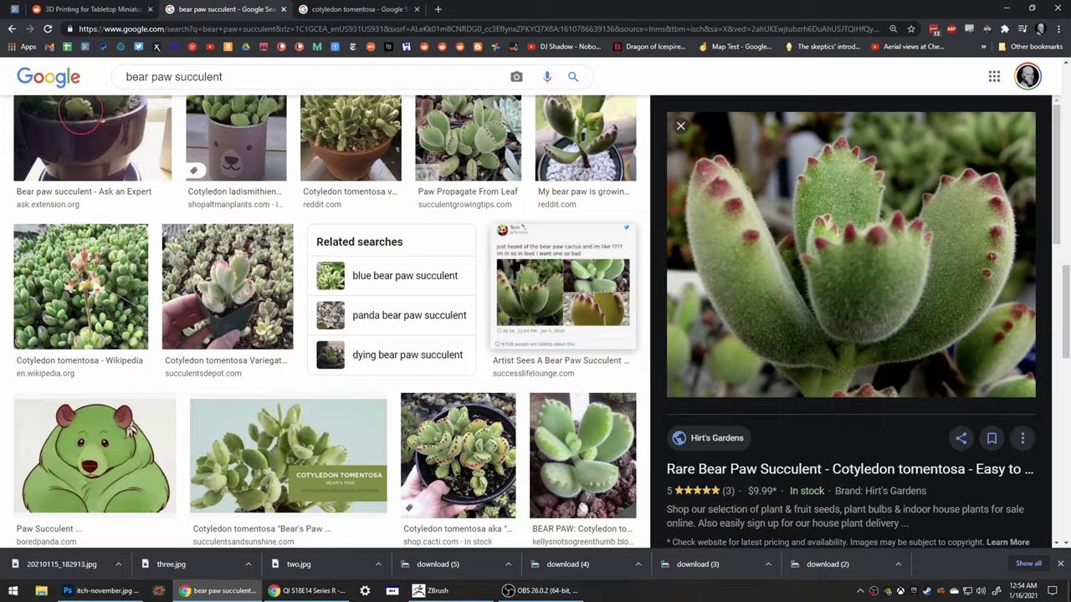
key("alt+Tab")
left_click_drag(598, 323, 770, 438)
left_click_drag(613, 288, 644, 312)
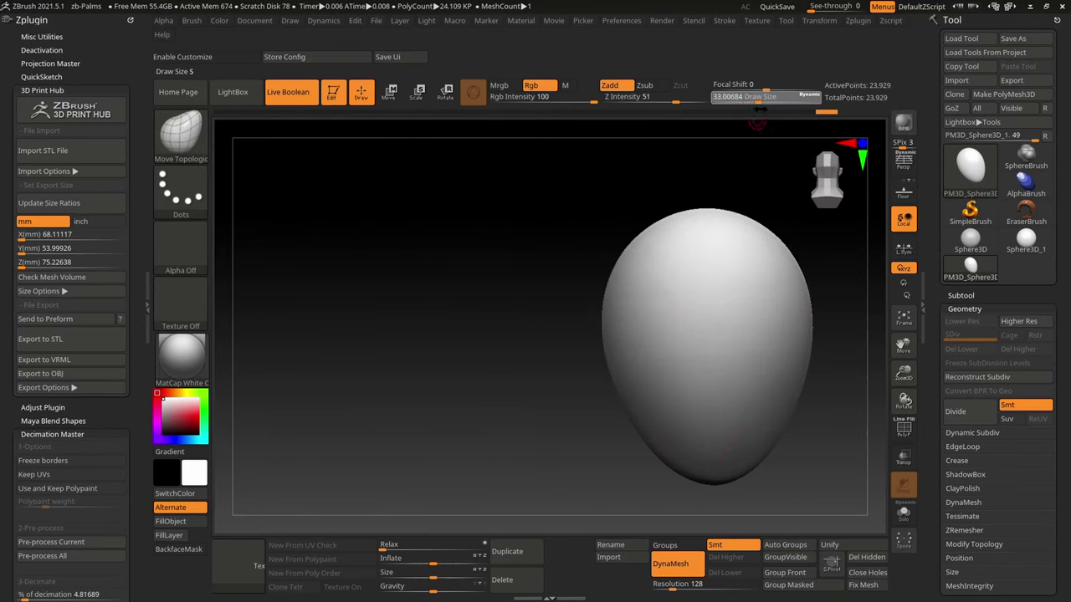
- Save the project as zb-BearPaws and check the leaf from the sides
key("ctrl+s")
type("zb-BearPaws")
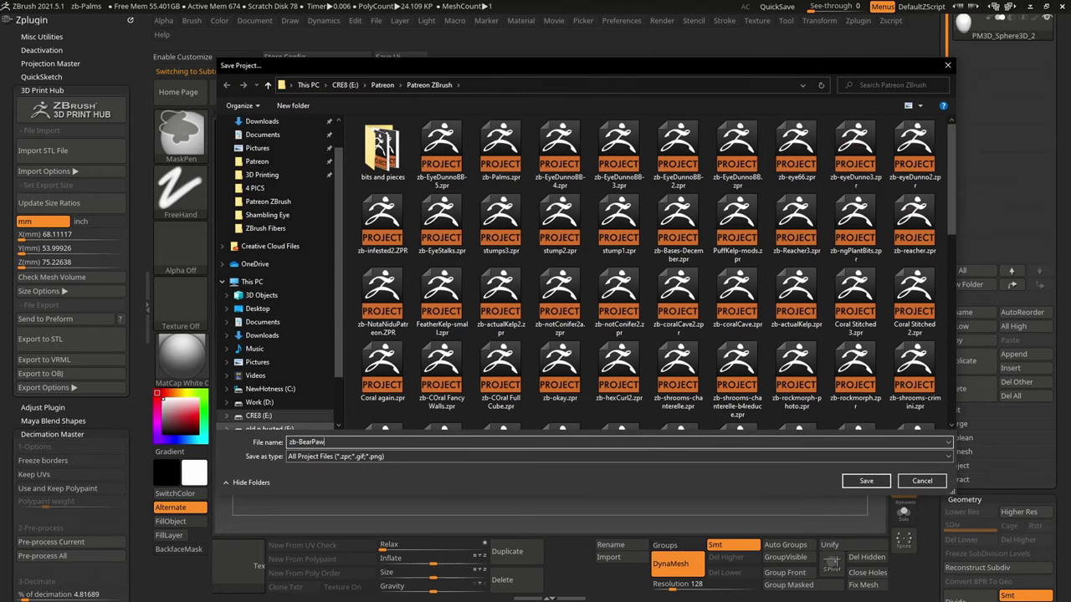
key("Return")
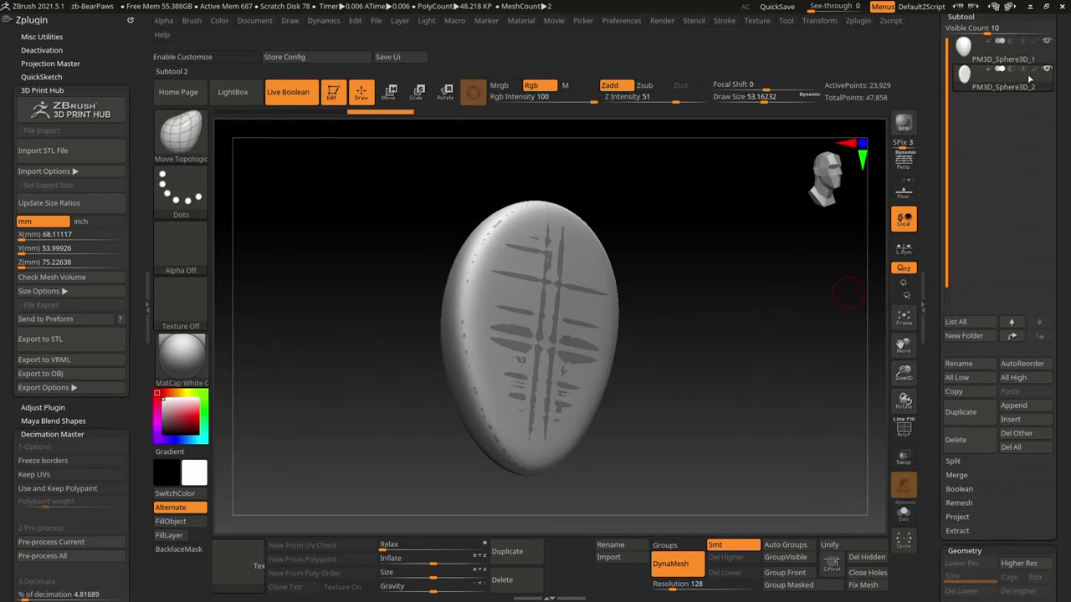
left_click_drag(786, 176, 612, 431)
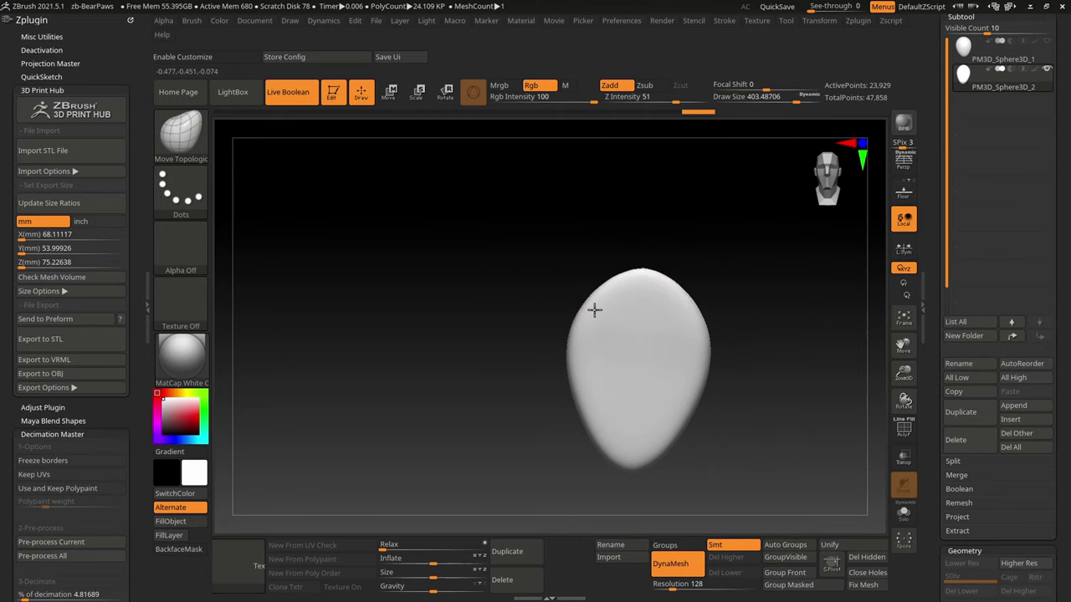
left_click_drag(644, 268, 640, 320)
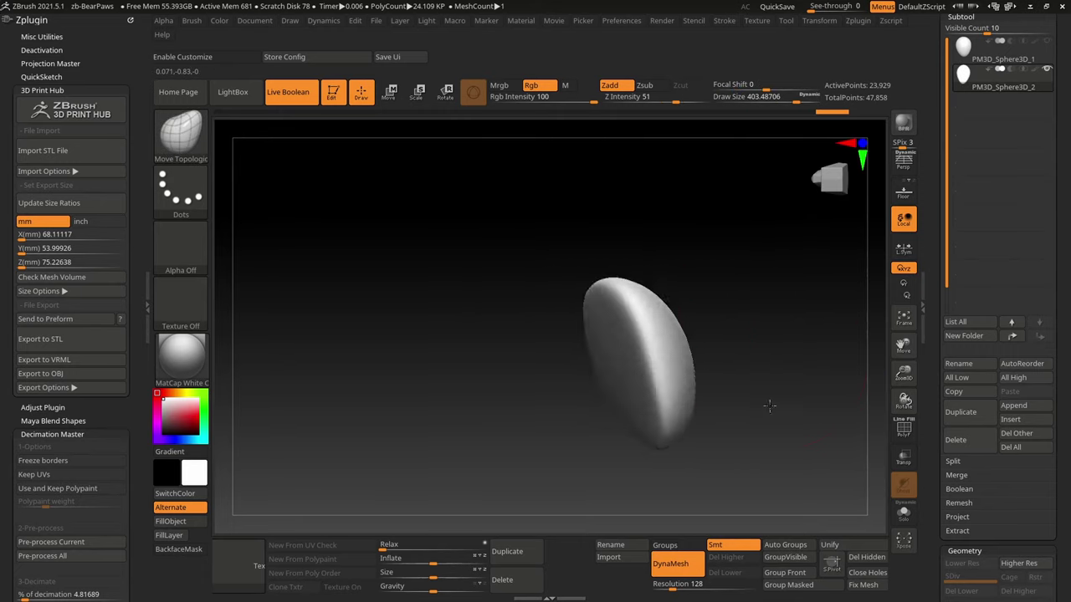
- Try an inserted mesh and a SnakeCactus stroke on the leaf tip, then undo them
key("b")
left_click(597, 84)
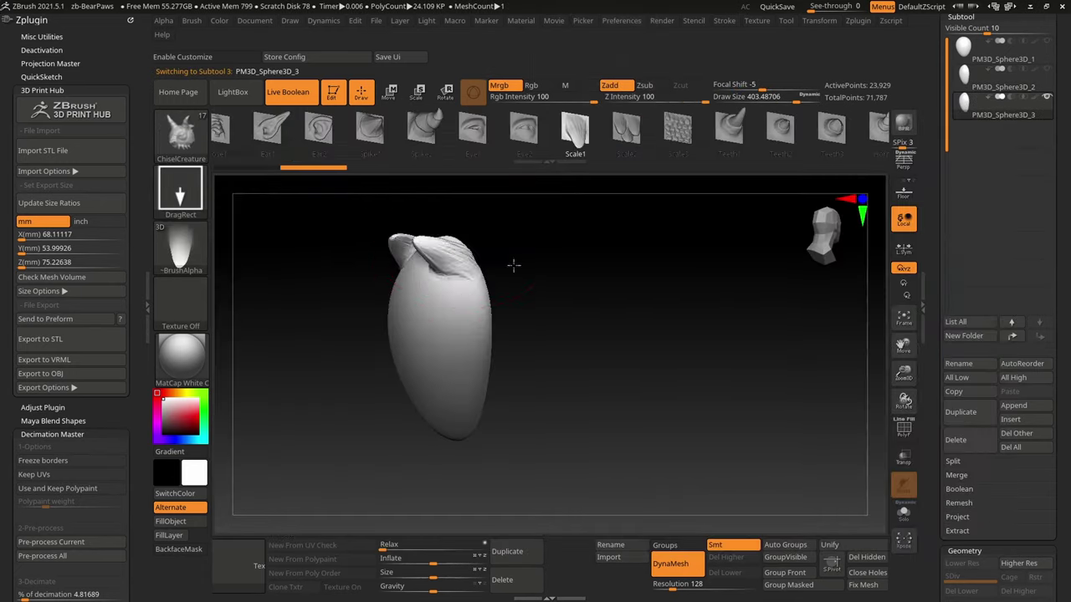
mouse_move(514, 263)
left_mouse_down()
mouse_move(566, 327)
mouse_move(538, 421)
left_mouse_up()
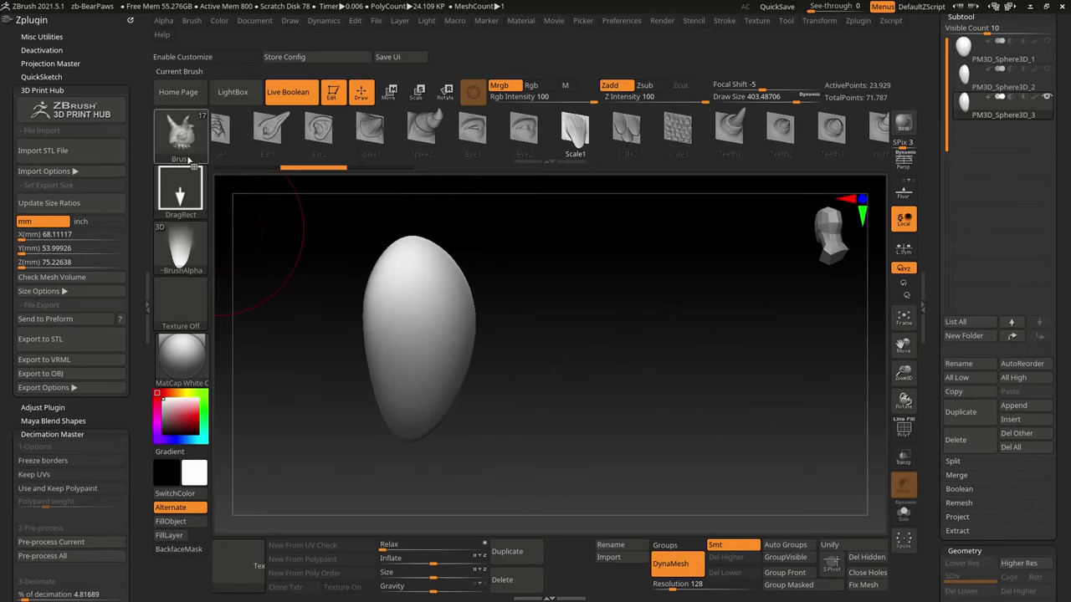
key("b")
key("s")
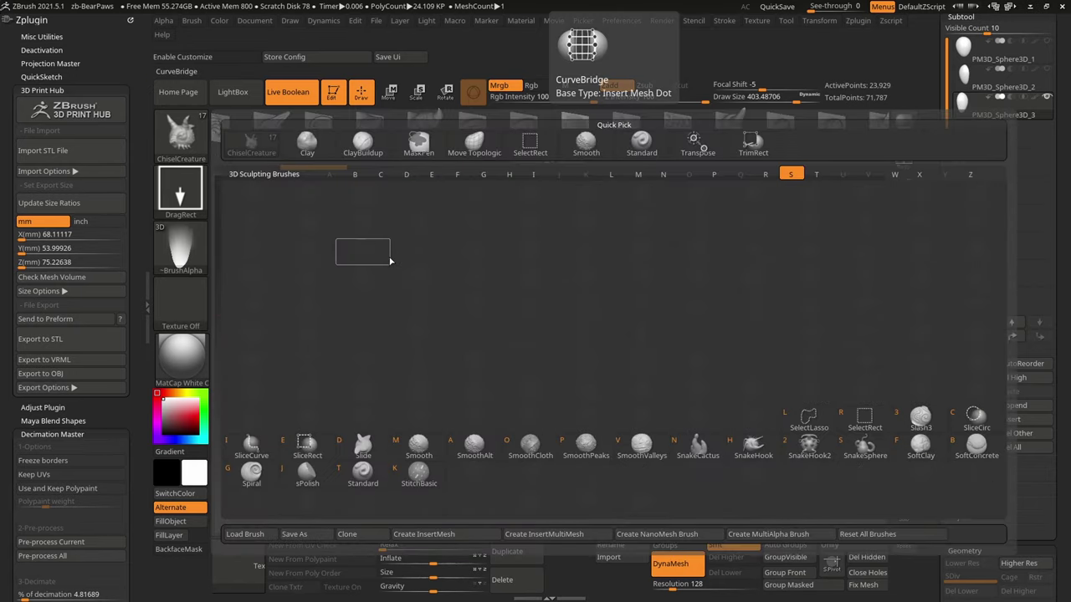
left_click(697, 448)
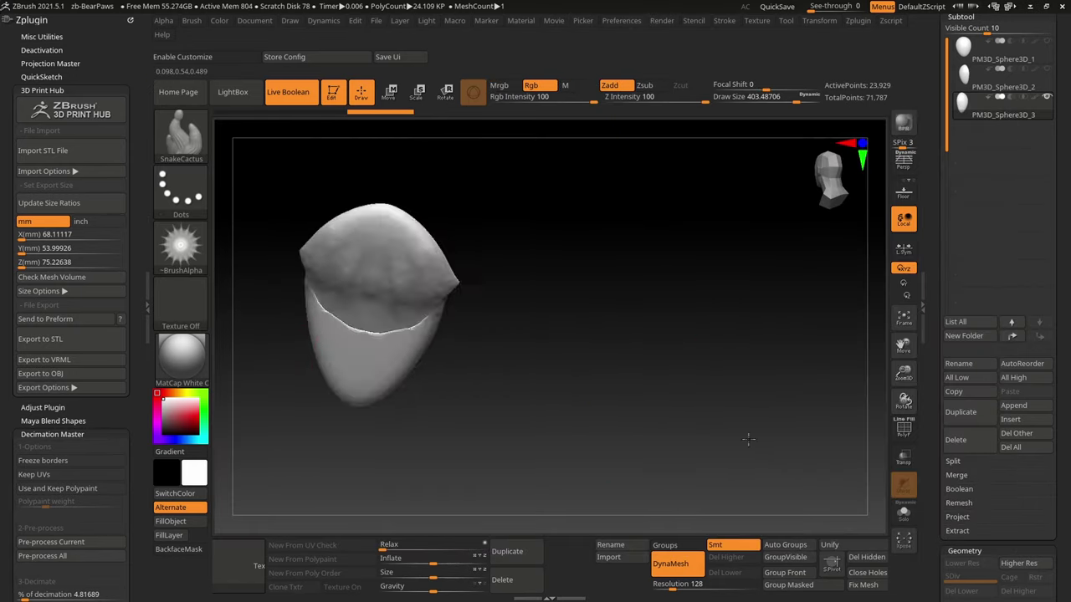
mouse_move(753, 97)
left_mouse_down()
mouse_move(764, 99)
mouse_move(713, 97)
left_mouse_up()
key("ctrl+z")
- Set up the SnakeHook brush with the starburst ~BrushAlpha alpha and a larger draw size
right_click_drag(400, 315, 450, 317)
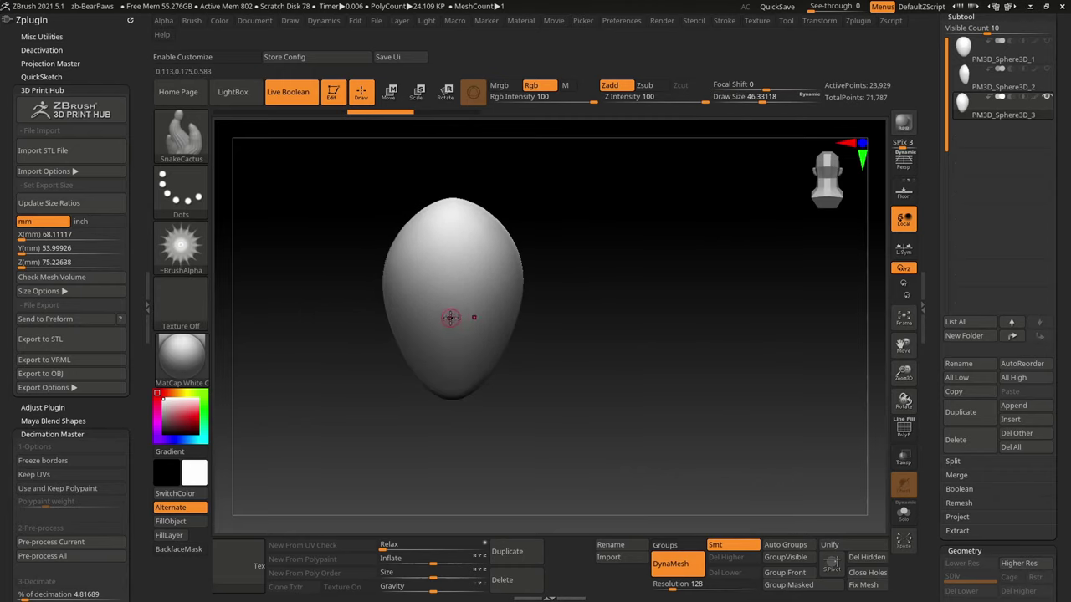
left_click_drag(301, 261, 311, 261)
key("b")
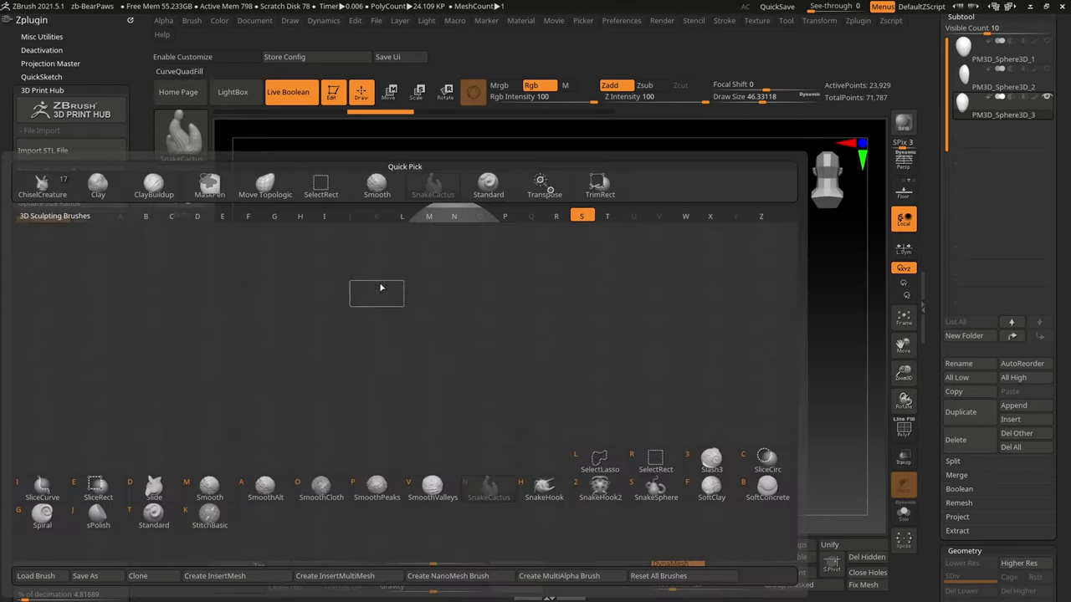
key("s")
key("h")
mouse_move(377, 287)
right_mouse_down()
mouse_move(407, 215)
mouse_move(540, 256)
mouse_move(402, 227)
mouse_move(394, 192)
mouse_move(452, 251)
right_mouse_up()
left_click(181, 247)
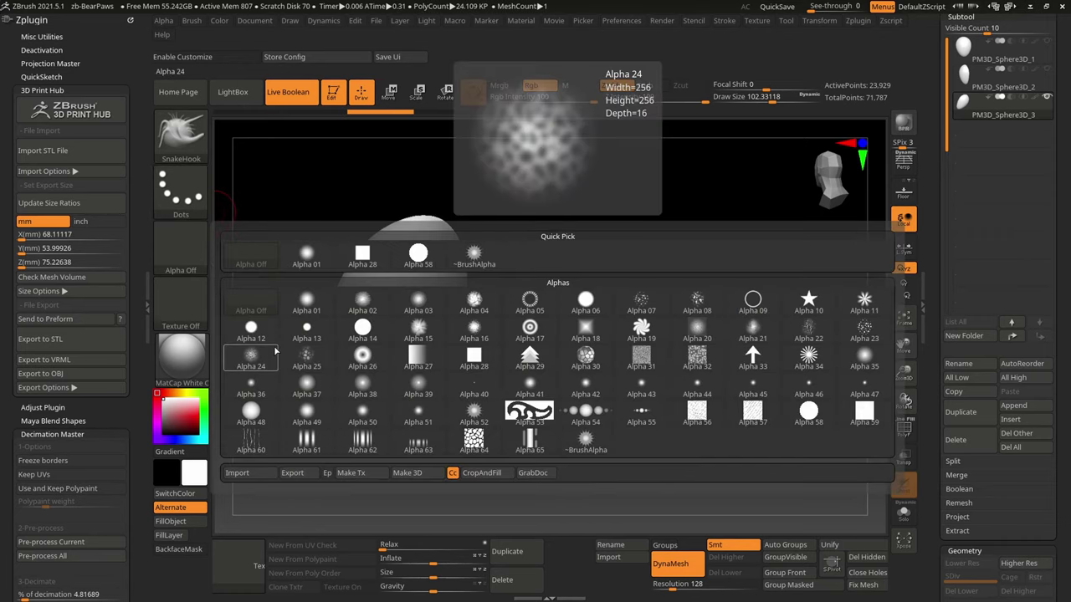
left_click(586, 440)
mouse_move(602, 332)
right_mouse_down()
mouse_move(538, 424)
mouse_move(674, 388)
right_mouse_up()
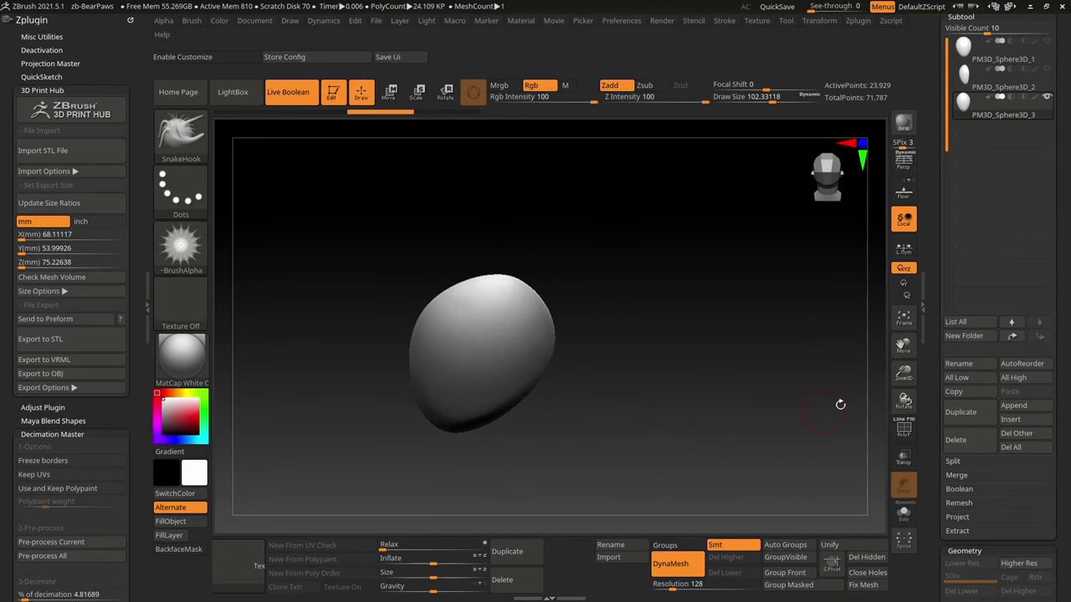
mouse_move(910, 402)
right_mouse_down()
mouse_move(720, 425)
mouse_move(713, 359)
right_mouse_up()
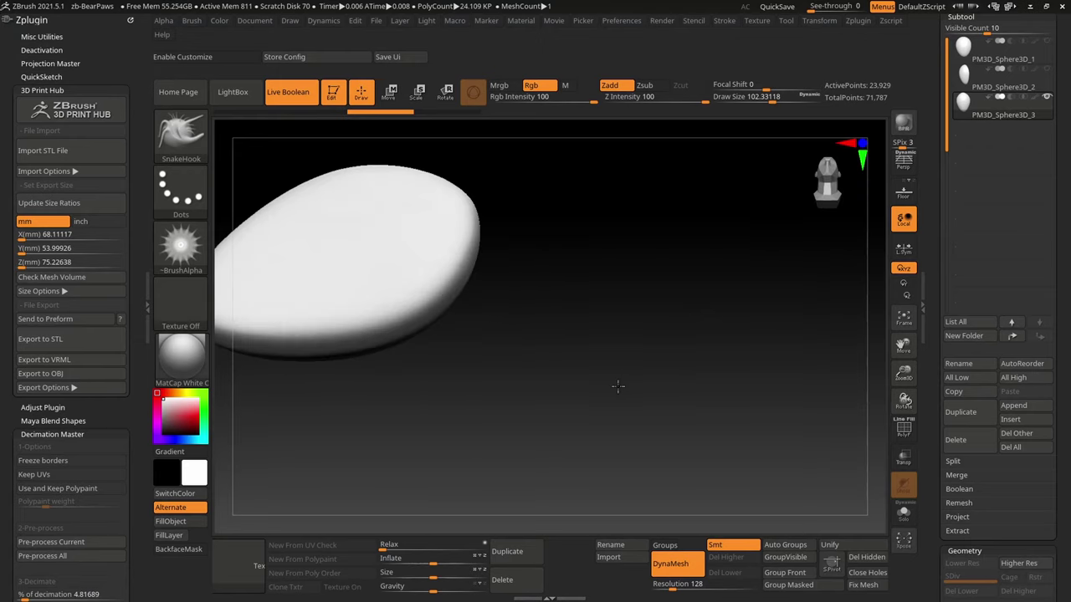
- Subdivide the leaf and pull a first spike from its tip, checking the reference photos
key("ctrl+d")
left_click_drag(557, 279, 577, 256)
mouse_move(577, 255)
right_mouse_down()
mouse_move(636, 271)
mouse_move(603, 299)
mouse_move(609, 244)
right_mouse_up()
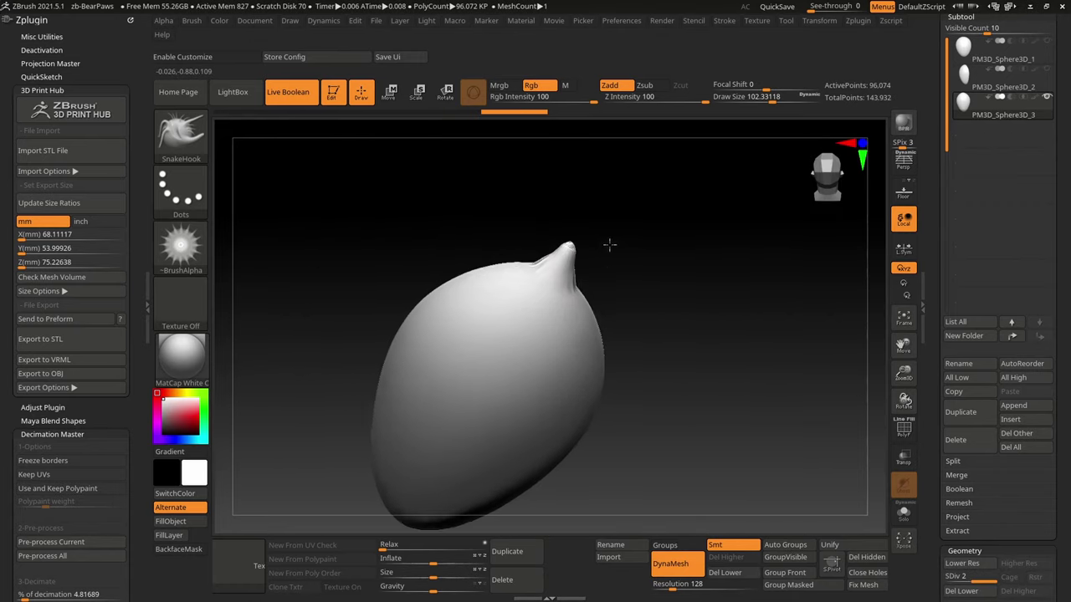
mouse_move(499, 231)
right_mouse_down()
mouse_move(358, 231)
mouse_move(504, 294)
mouse_move(490, 275)
right_mouse_up()
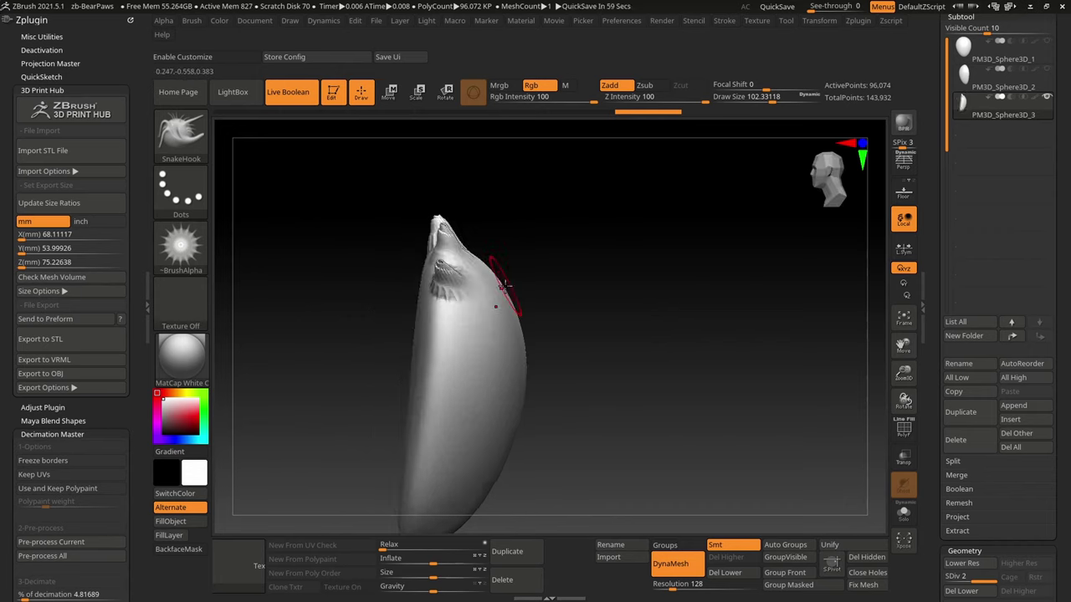
key("alt+Tab")
key("alt+Tab")
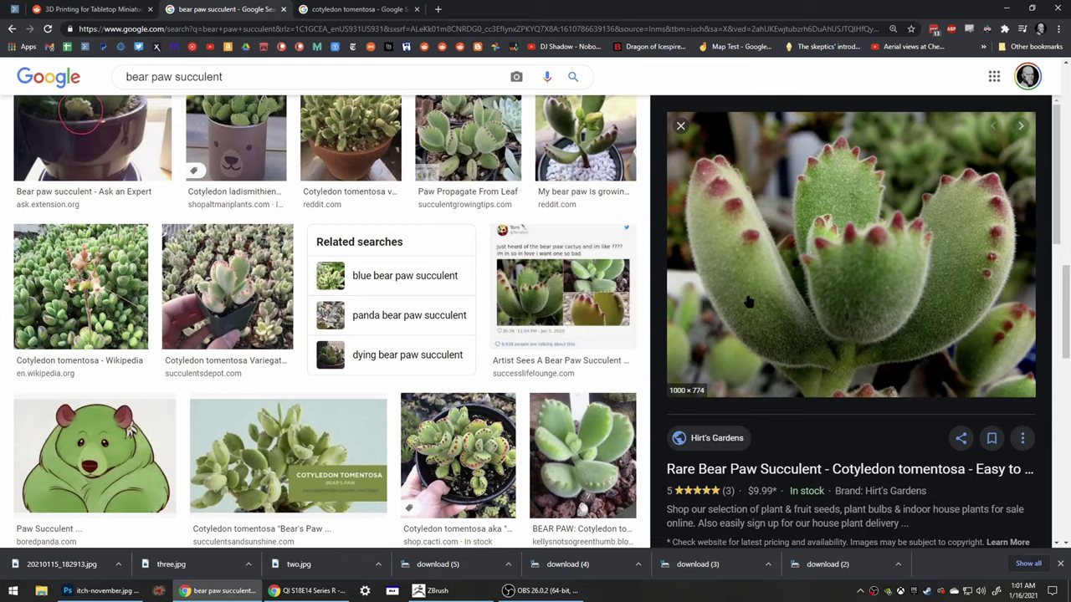
key("alt+Tab")
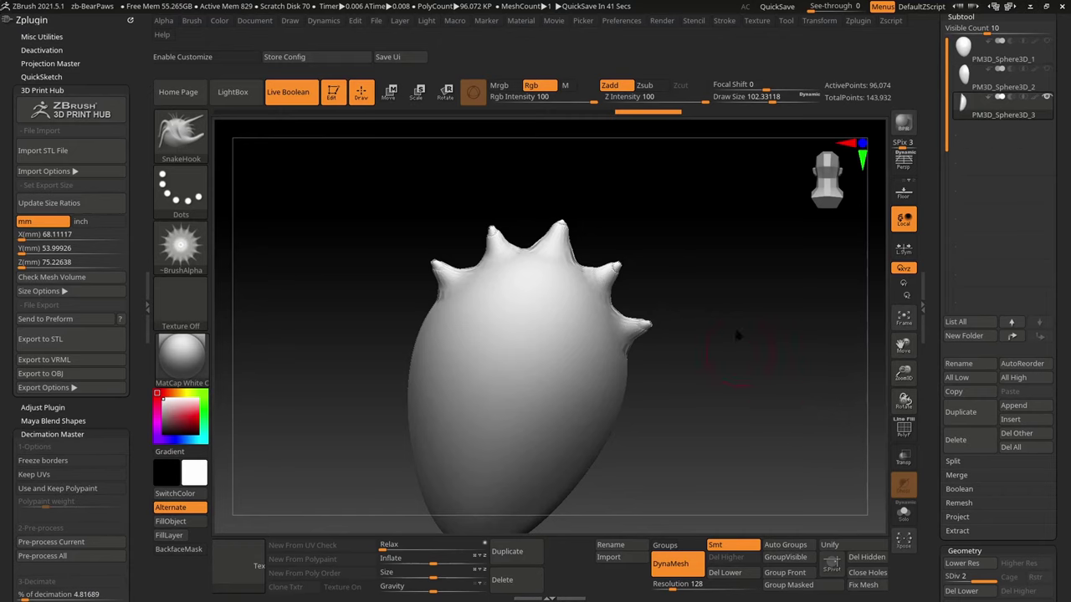
mouse_move(721, 323)
right_mouse_down()
mouse_move(667, 243)
mouse_move(631, 351)
mouse_move(684, 313)
right_mouse_up()
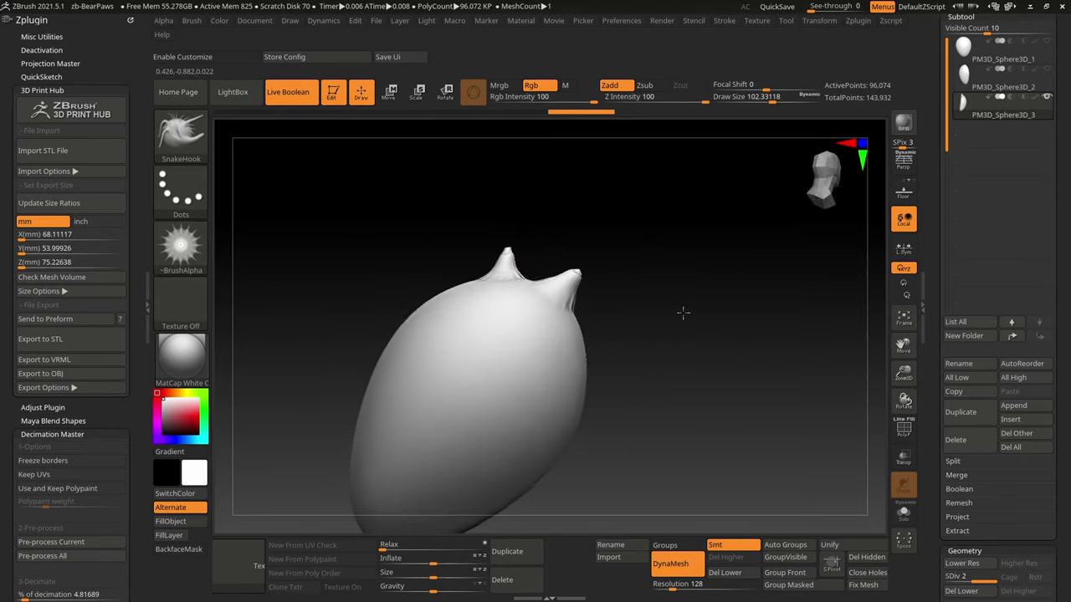
- Pull a spike from the leaf's right side, then undo the earlier tip spike attempts
left_click_drag(580, 345, 645, 387)
key("ctrl+z")
left_click_drag(583, 365, 714, 369)
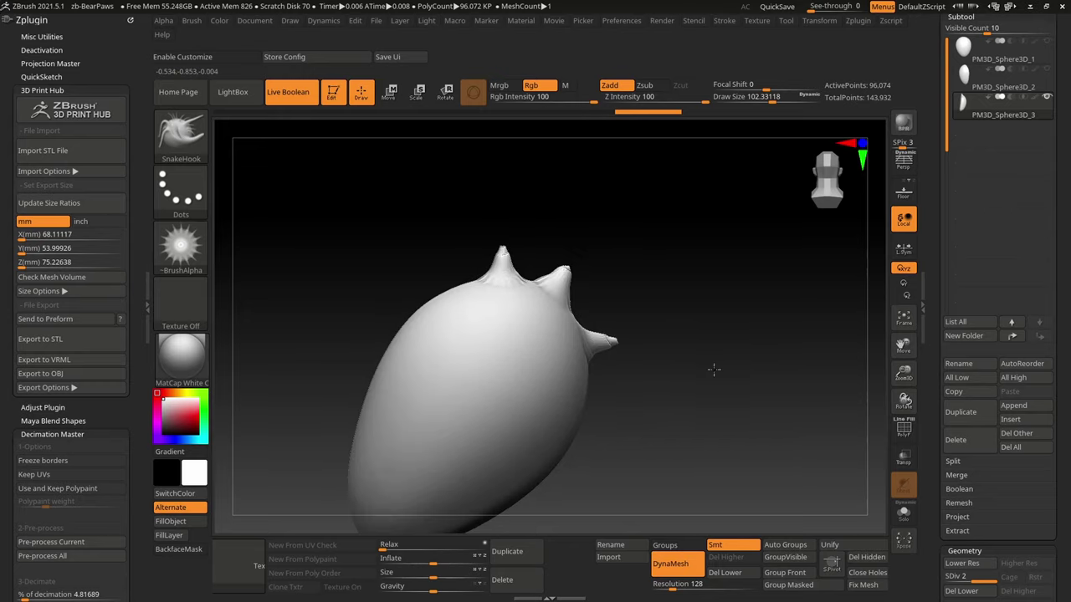
mouse_move(438, 287)
right_mouse_down()
mouse_move(591, 388)
mouse_move(669, 335)
mouse_move(710, 324)
mouse_move(482, 254)
right_mouse_up()
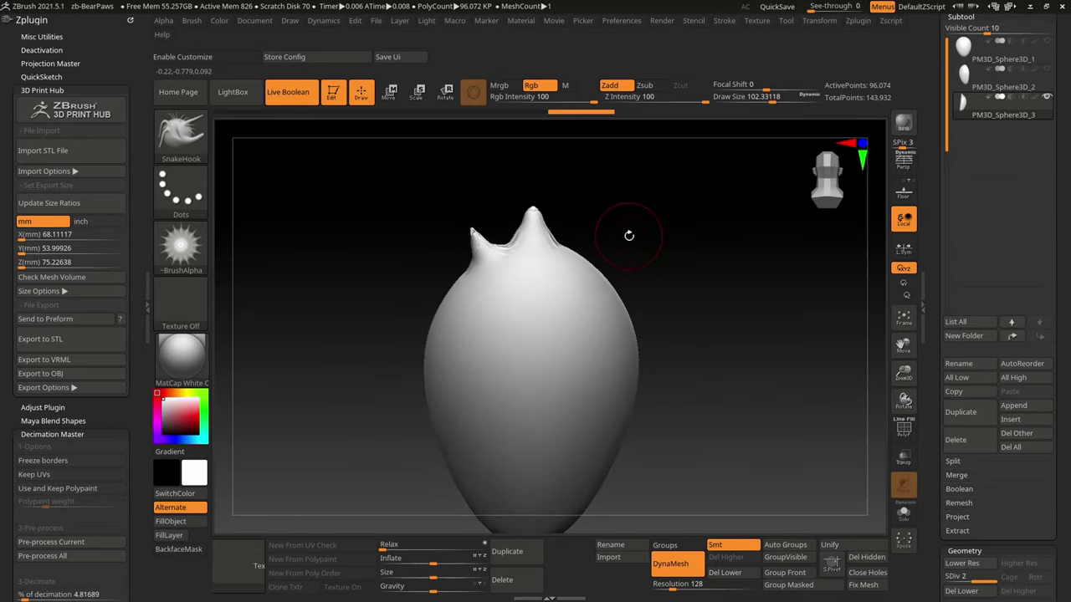
key("ctrl+z")
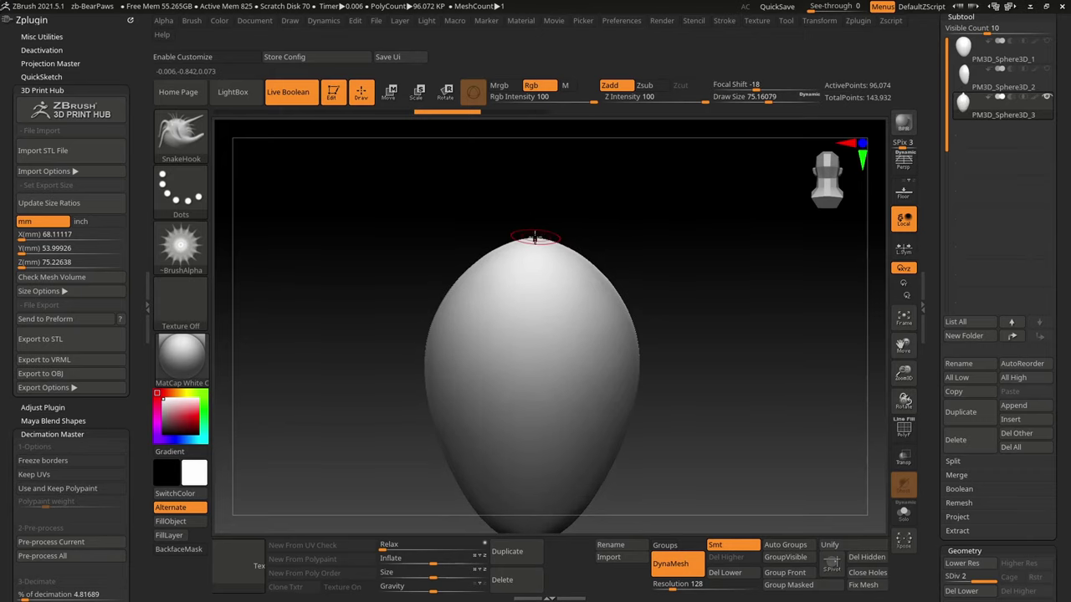
key("ctrl+z")
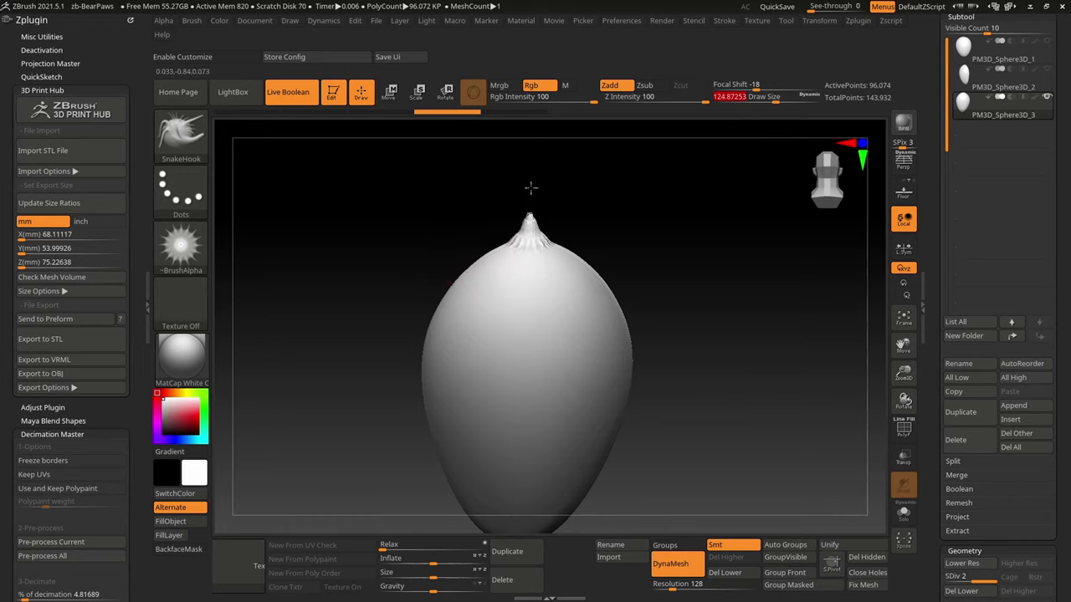
- Pull several smaller spikes along the egg's top, shrinking the brush between strokes
left_click_drag(530, 189, 620, 248)
key("space")
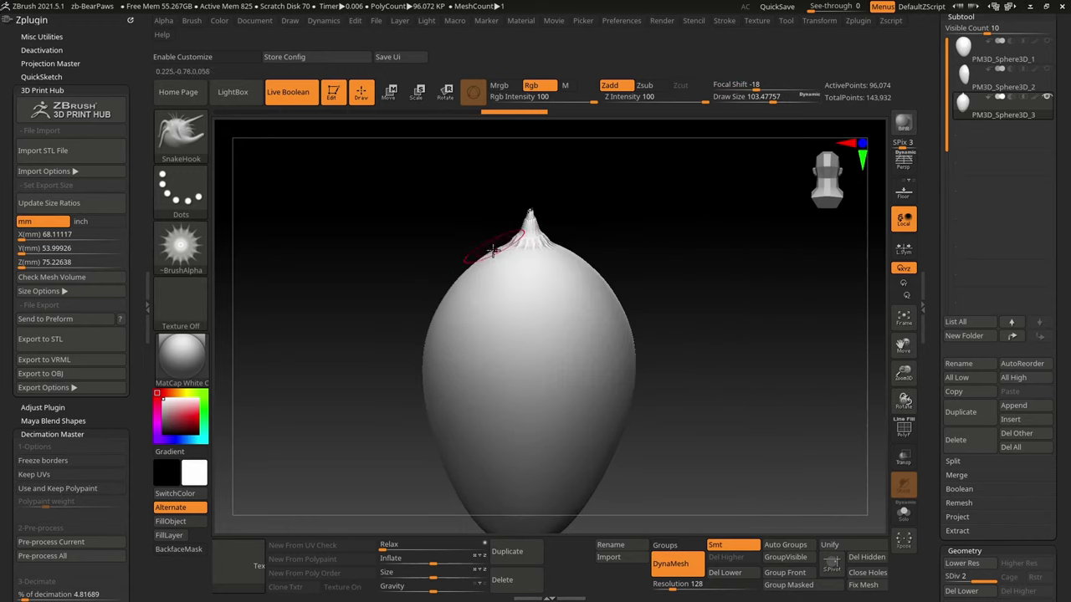
mouse_move(600, 223)
left_mouse_down()
mouse_move(641, 243)
mouse_move(535, 242)
mouse_move(464, 262)
left_mouse_up()
key("space")
left_click_drag(435, 202, 418, 203)
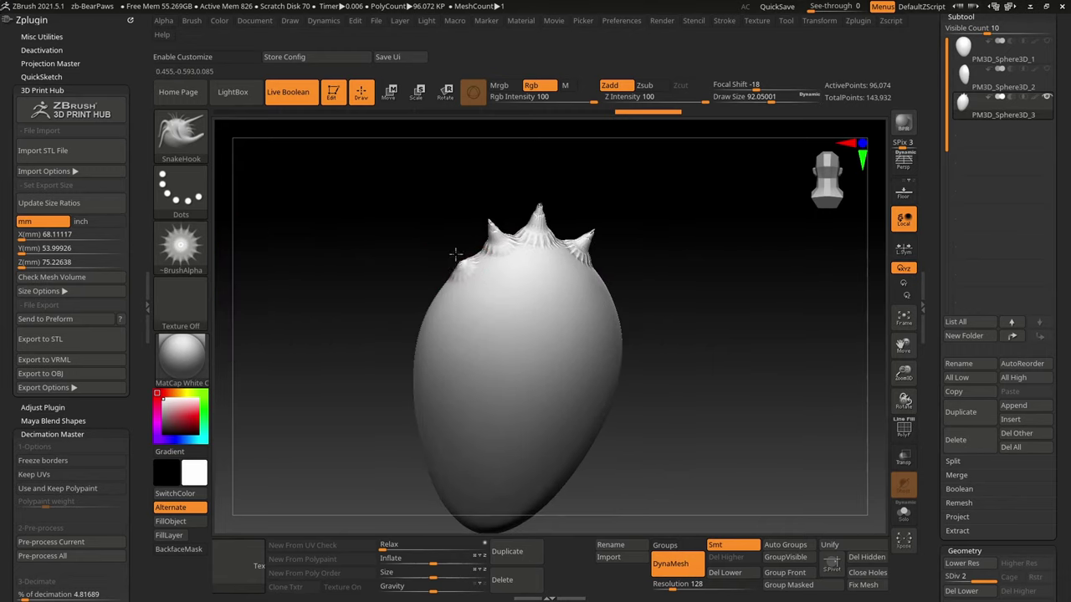
left_click_drag(451, 263, 623, 287)
mouse_move(665, 257)
left_mouse_down()
mouse_move(670, 279)
mouse_move(706, 291)
mouse_move(611, 321)
mouse_move(586, 397)
mouse_move(714, 375)
mouse_move(667, 277)
mouse_move(720, 290)
mouse_move(633, 310)
mouse_move(703, 313)
mouse_move(645, 318)
mouse_move(694, 351)
mouse_move(653, 360)
left_mouse_up()
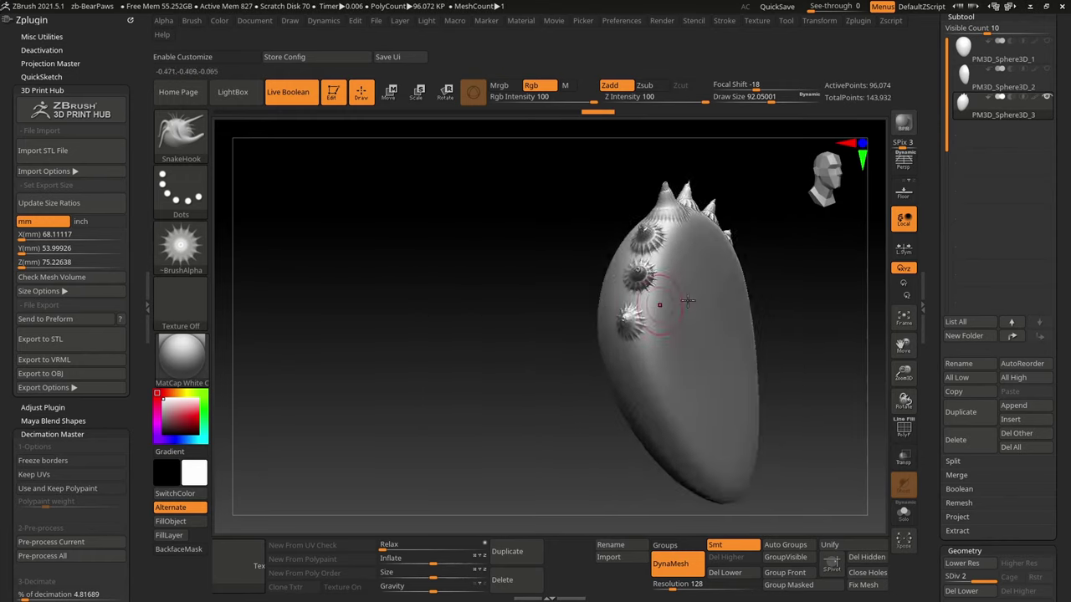
- DynaMesh the spiky leaf at resolution 248, giving 77,047 points
mouse_move(490, 441)
left_mouse_down()
mouse_move(437, 399)
mouse_move(732, 514)
left_mouse_up()
key("ctrl+z")
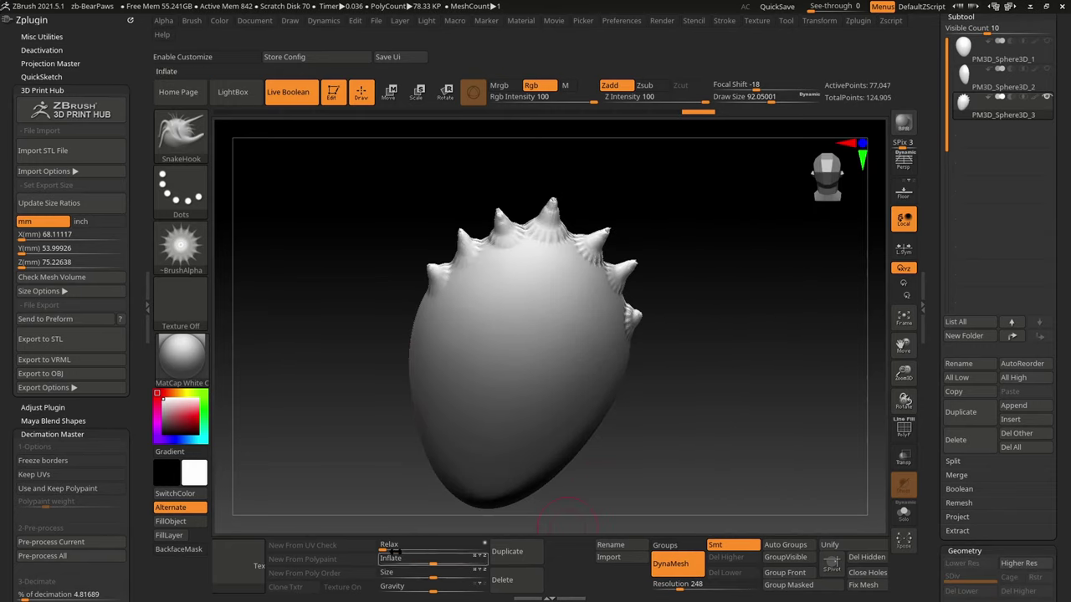
mouse_move(567, 517)
left_mouse_down()
mouse_move(693, 437)
mouse_move(439, 576)
left_mouse_up()
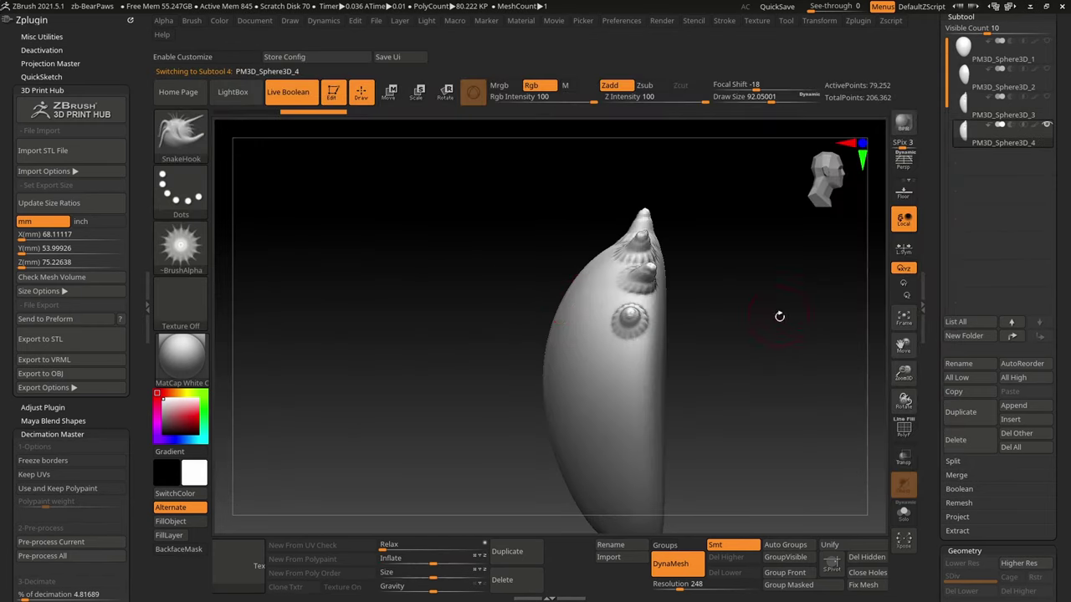
- Rotate the left and right leaf halves outward into a V with the Transpose gizmo
left_click_drag(779, 317, 650, 327)
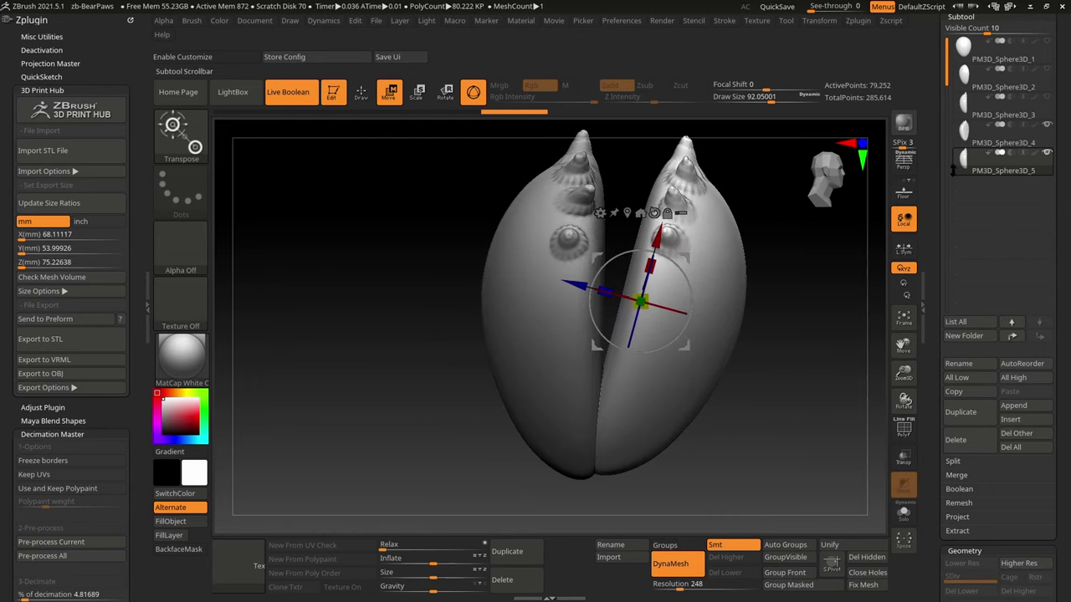
key("alt+Tab")
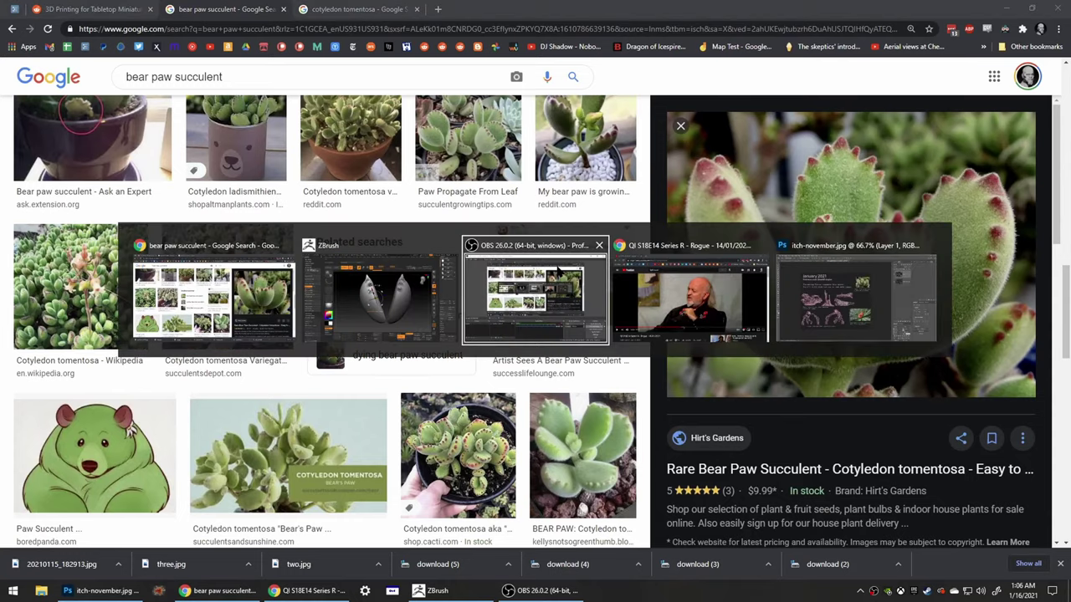
key("Escape")
left_click_drag(533, 262, 511, 276)
left_click(661, 284, "alt")
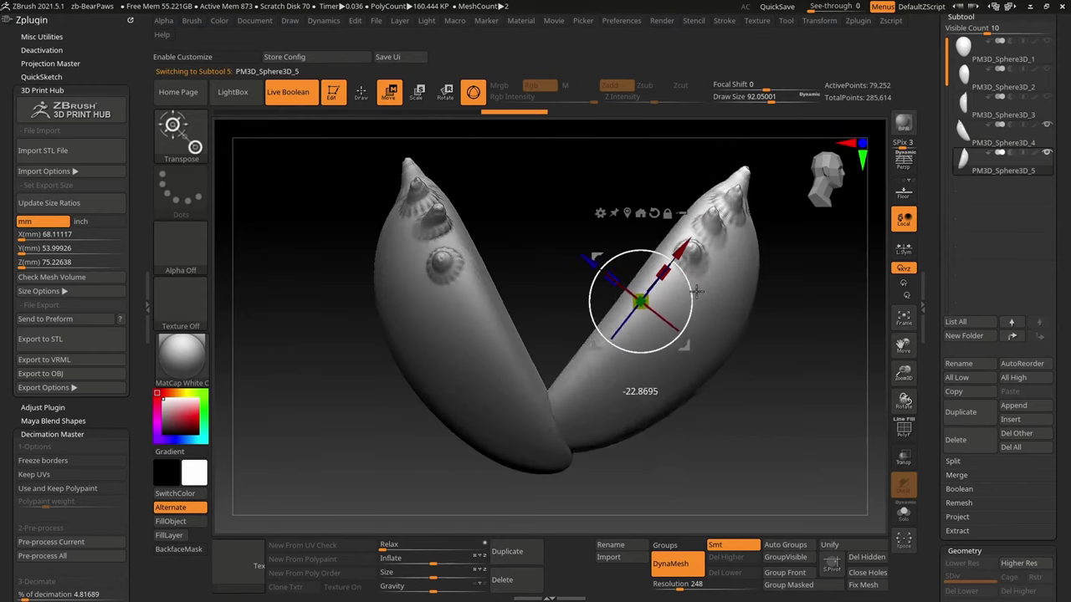
left_click_drag(644, 335, 654, 444)
left_click(468, 318, "alt")
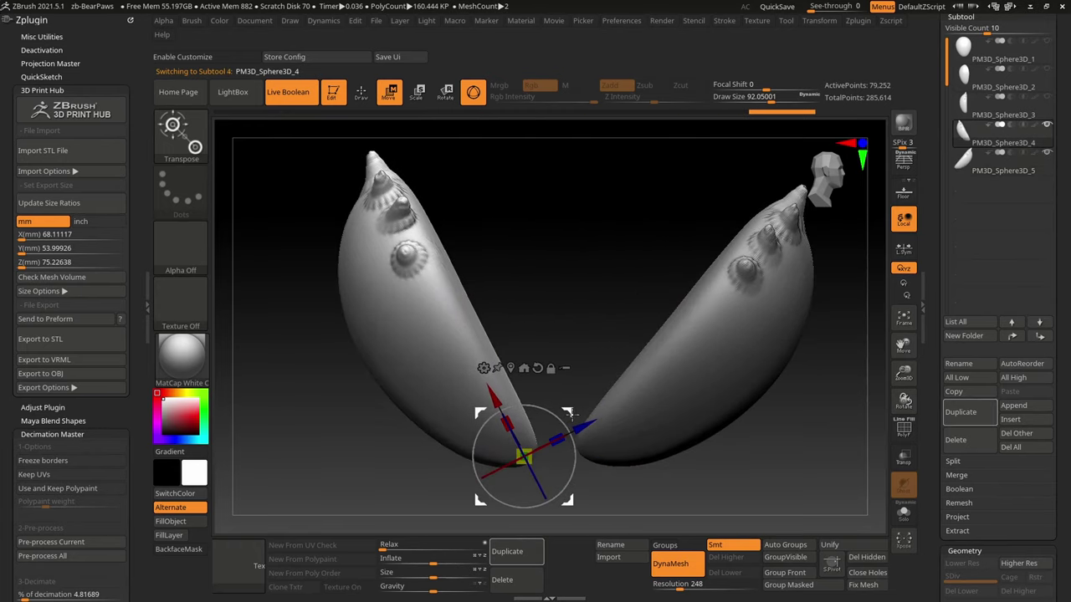
mouse_move(490, 401)
left_mouse_down()
mouse_move(484, 492)
mouse_move(764, 335)
left_mouse_up()
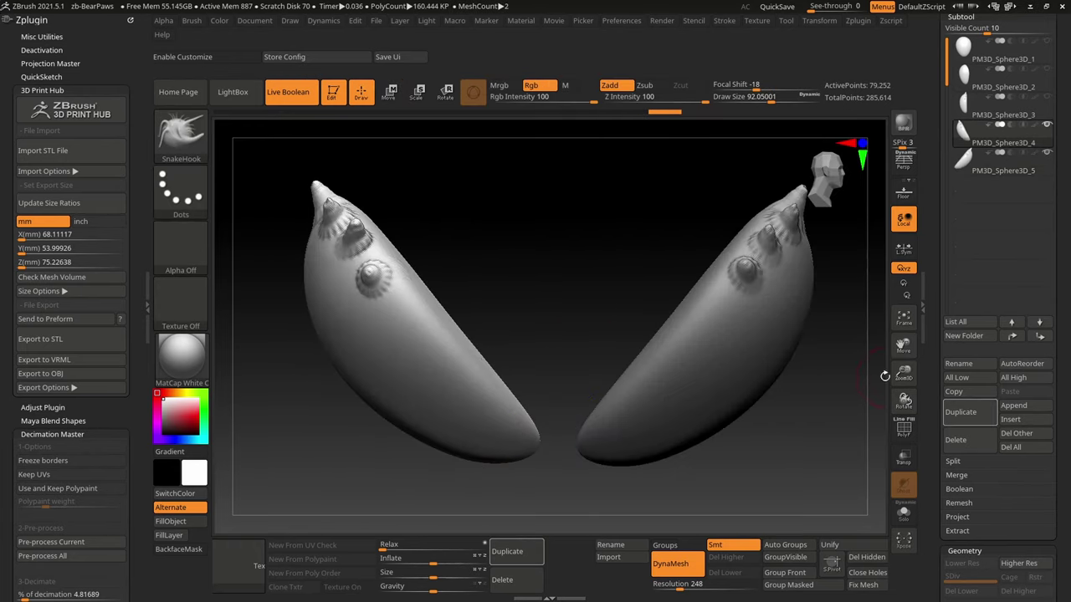
key("q")
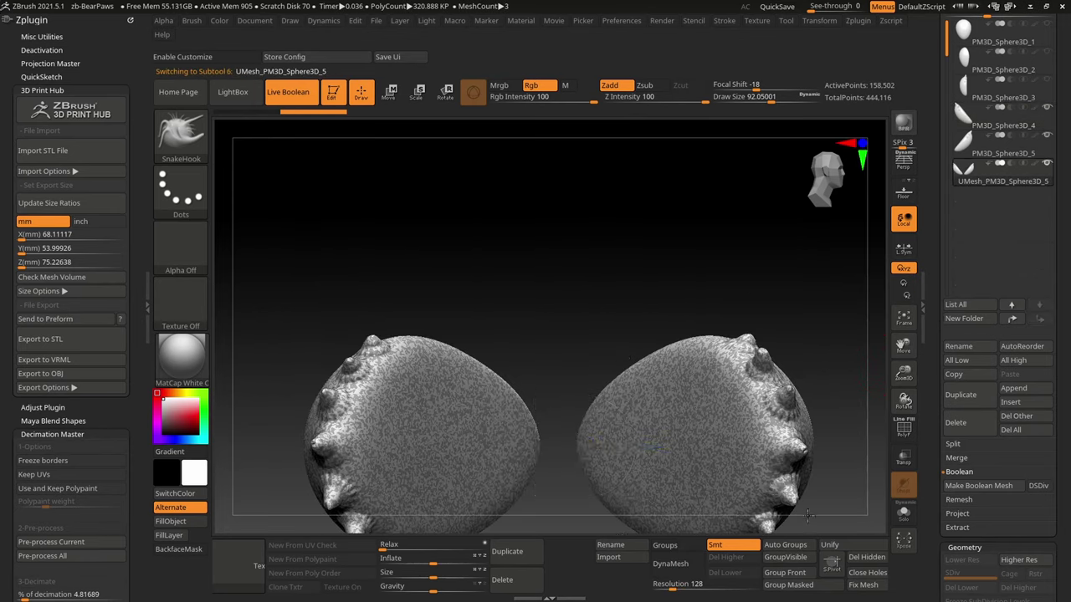
- Select PM3D_Sphere3D_4, inspect the green leaves, and save over zb-BearPaws
mouse_move(604, 401)
left_mouse_down()
mouse_move(556, 356)
mouse_move(502, 427)
left_mouse_up()
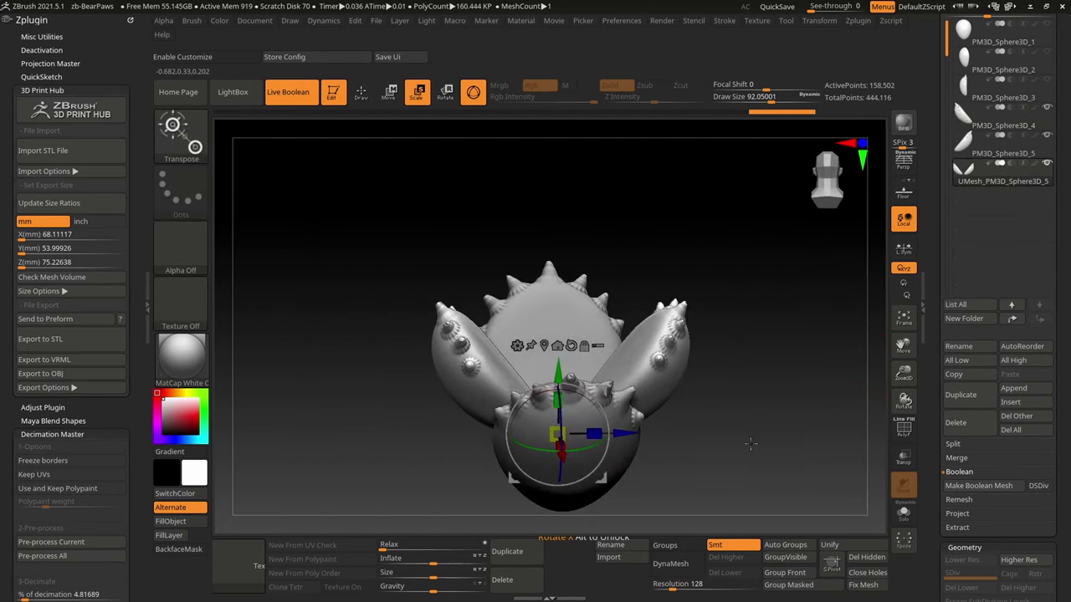
left_click(963, 143)
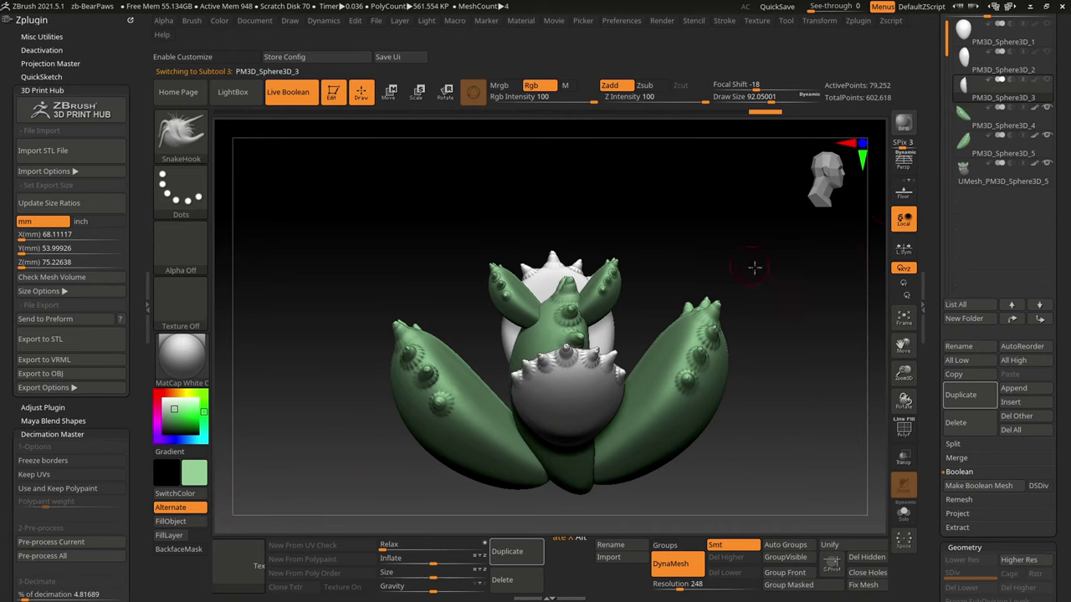
left_click_drag(754, 267, 799, 379)
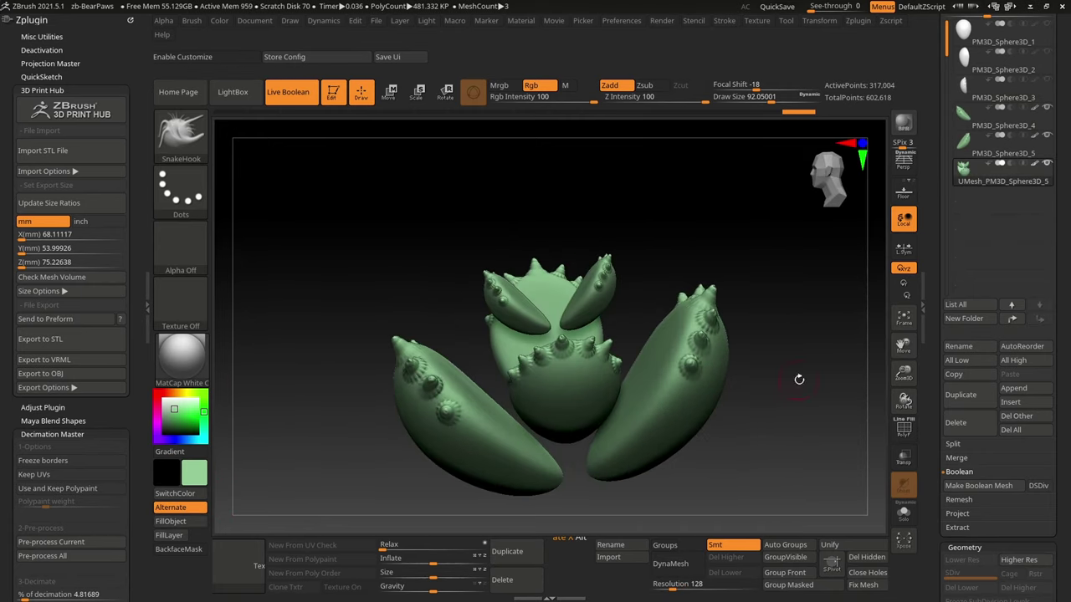
key("ctrl+s")
left_click(554, 297)
- Delete the merged UMesh subtool, keeping the two green leaves
left_click_drag(799, 379, 768, 350)
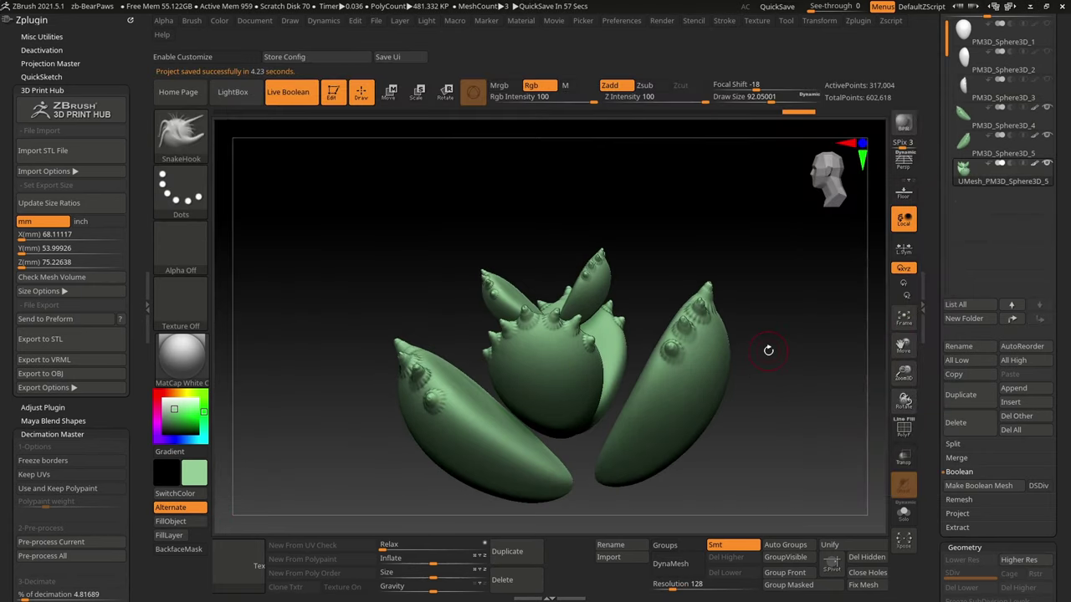
left_click(955, 422)
left_click(786, 444)
left_click_drag(786, 444, 703, 368)
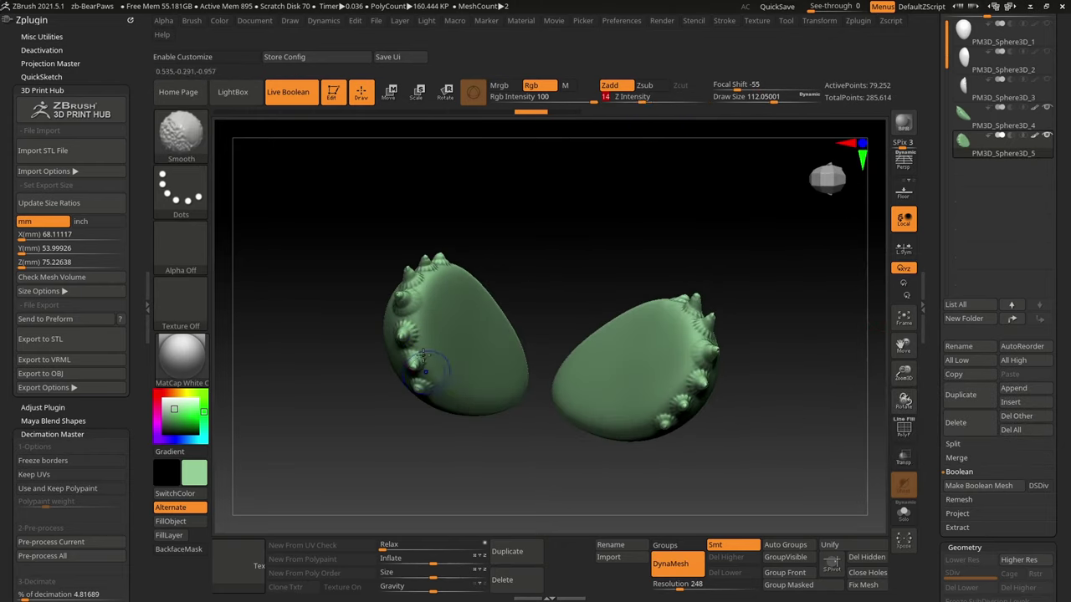
- Orbit around the two green leaves, toggling the PolyF wireframe on and off
mouse_move(694, 370)
left_mouse_down()
mouse_move(502, 346)
mouse_move(645, 354)
mouse_move(688, 267)
left_mouse_up()
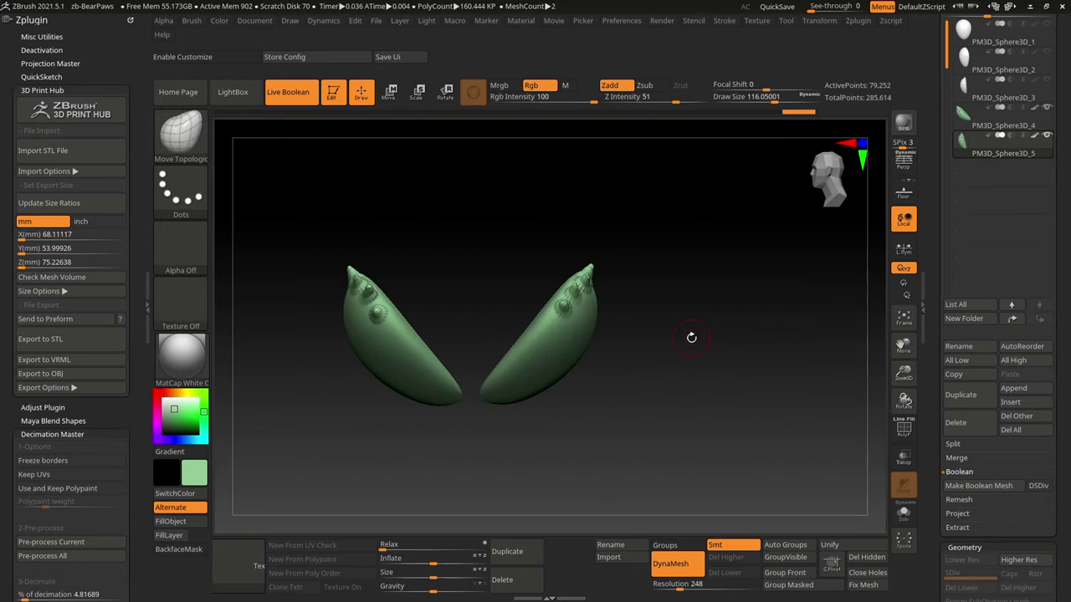
mouse_move(691, 337)
left_mouse_down()
mouse_move(751, 246)
mouse_move(562, 356)
left_mouse_up()
left_click_drag(392, 357, 585, 393)
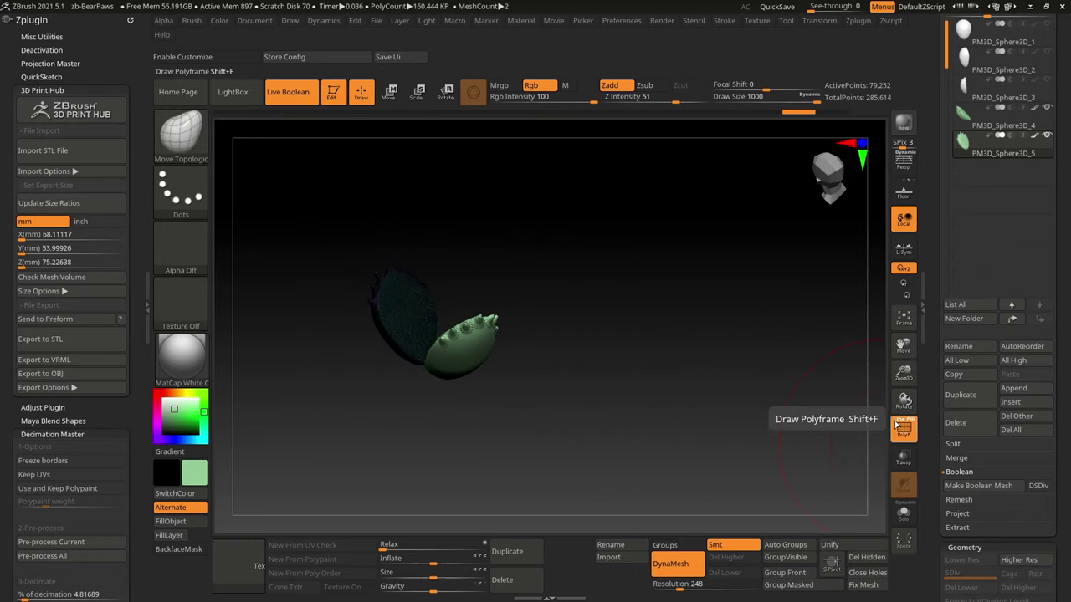
left_click(903, 426)
key("shift+f")
mouse_move(406, 342)
left_mouse_down()
mouse_move(931, 183)
mouse_move(506, 337)
mouse_move(822, 362)
left_mouse_up()
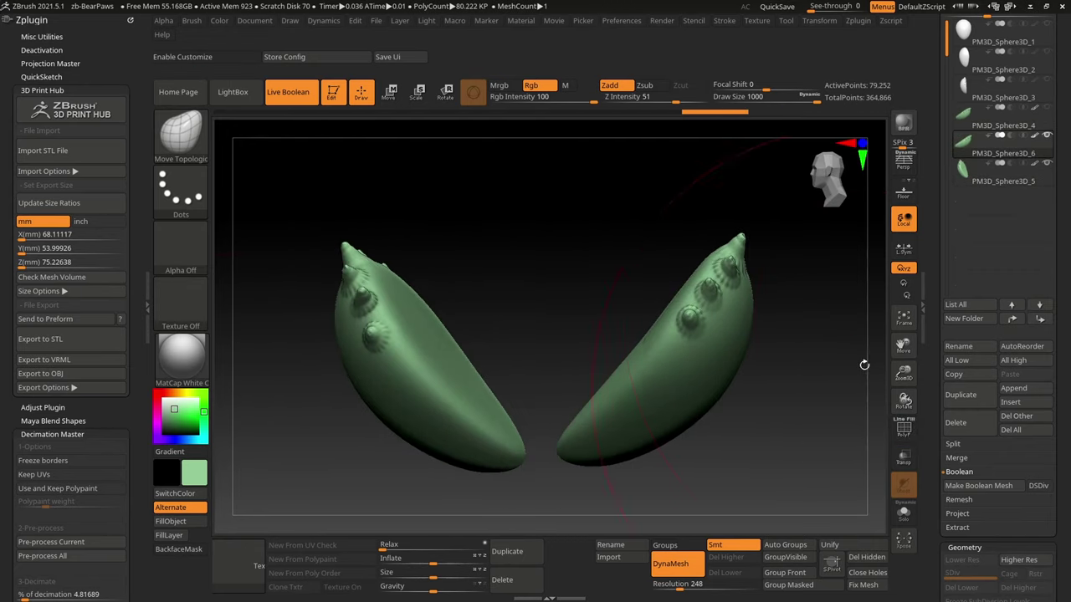
- Insert a Cylinder3D and scale it into a thin stem between the leaves
left_click(1011, 401)
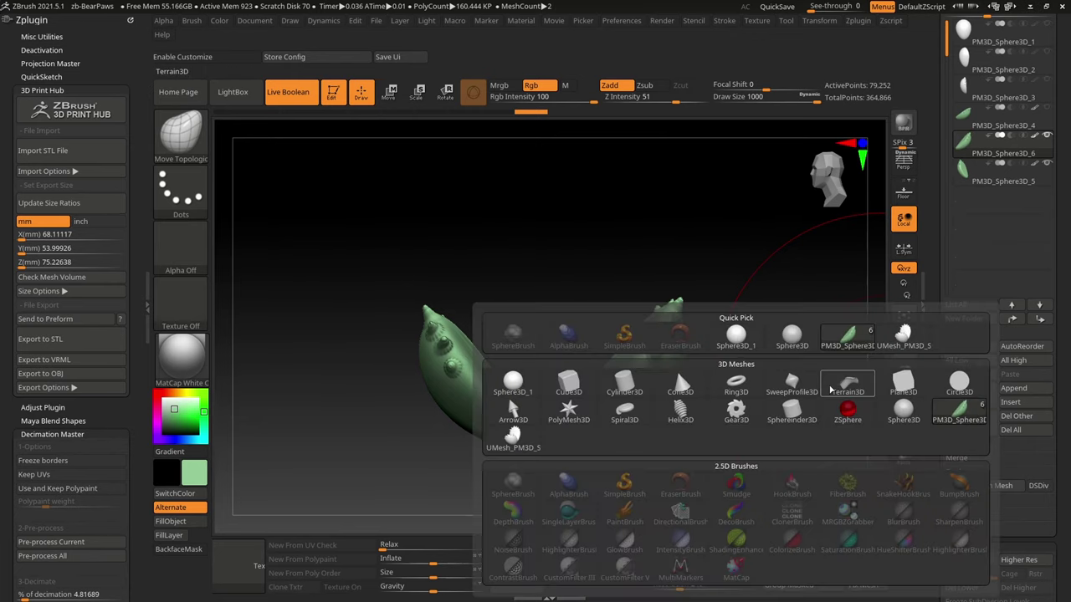
left_click(829, 378)
key("w")
left_click_drag(566, 358, 535, 276)
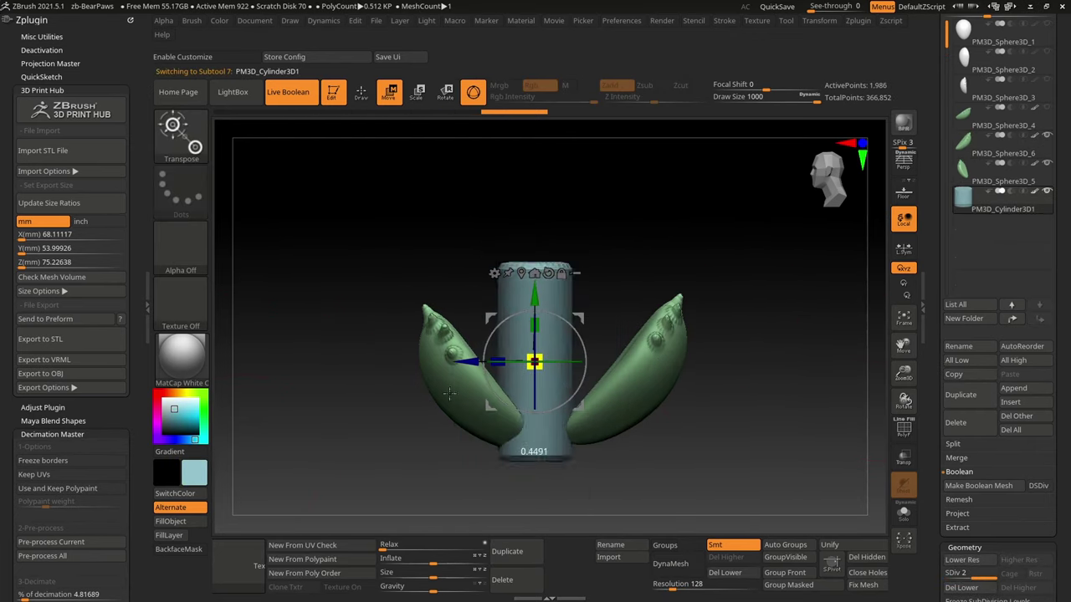
mouse_move(500, 432)
left_mouse_down()
mouse_move(574, 246)
mouse_move(760, 337)
mouse_move(719, 276)
left_mouse_up()
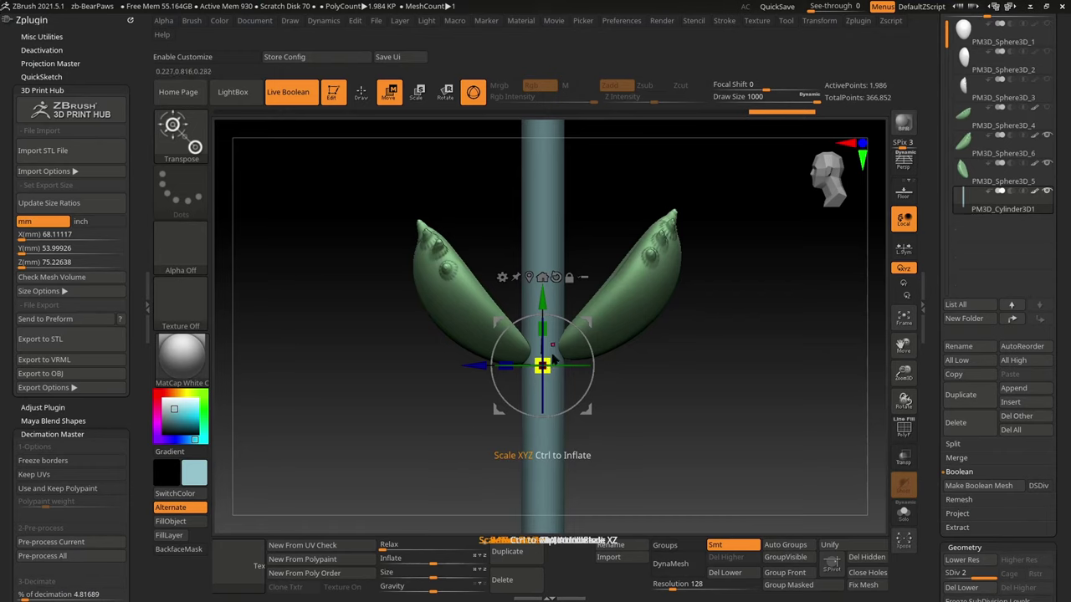
key("q")
left_click_drag(816, 98, 810, 97)
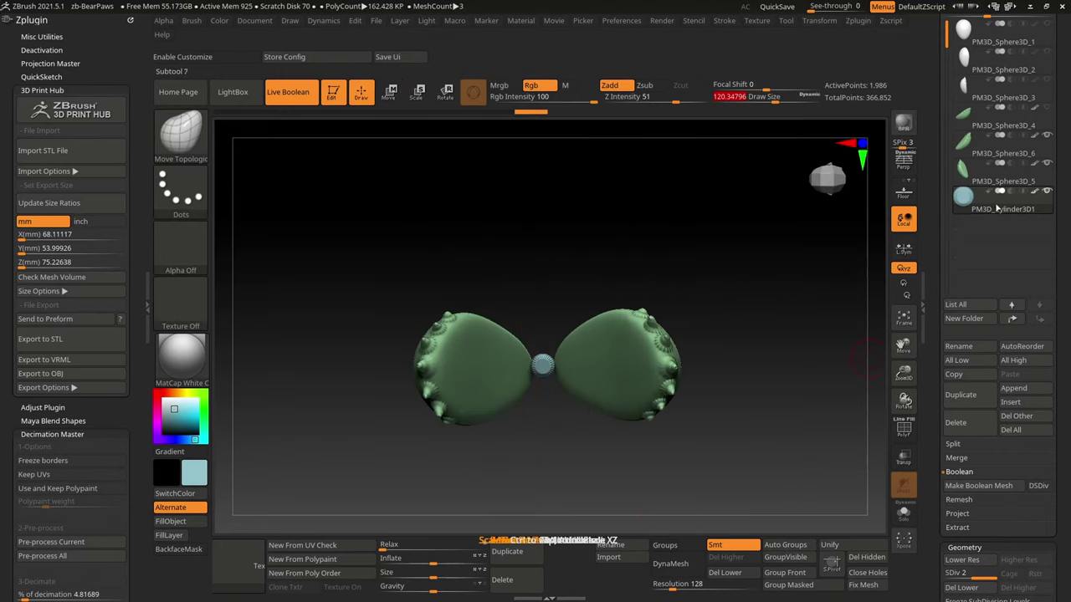
- Rename the subtools Leaf 1a, leaf 1b and stem main
left_click(1003, 153)
left_click(959, 345)
key("Return")
key("Down")
left_click(609, 544)
type("leaf 1b")
key("Return")
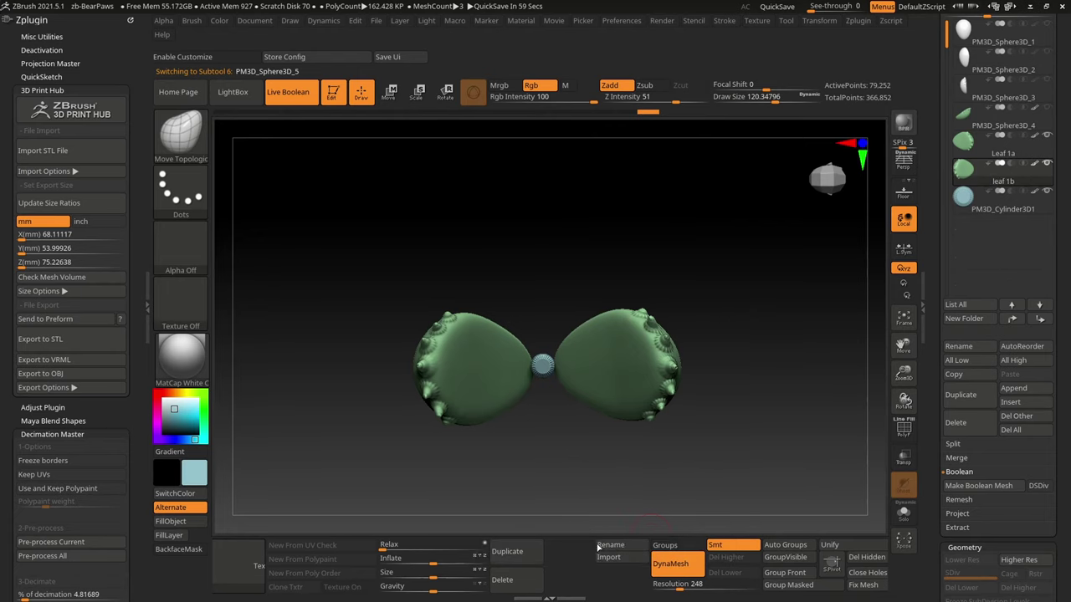
type("stem main")
key("Return")
- Save the project and duplicate the leaf 1b subtool
left_click_drag(615, 498, 737, 298)
key("ctrl+s")
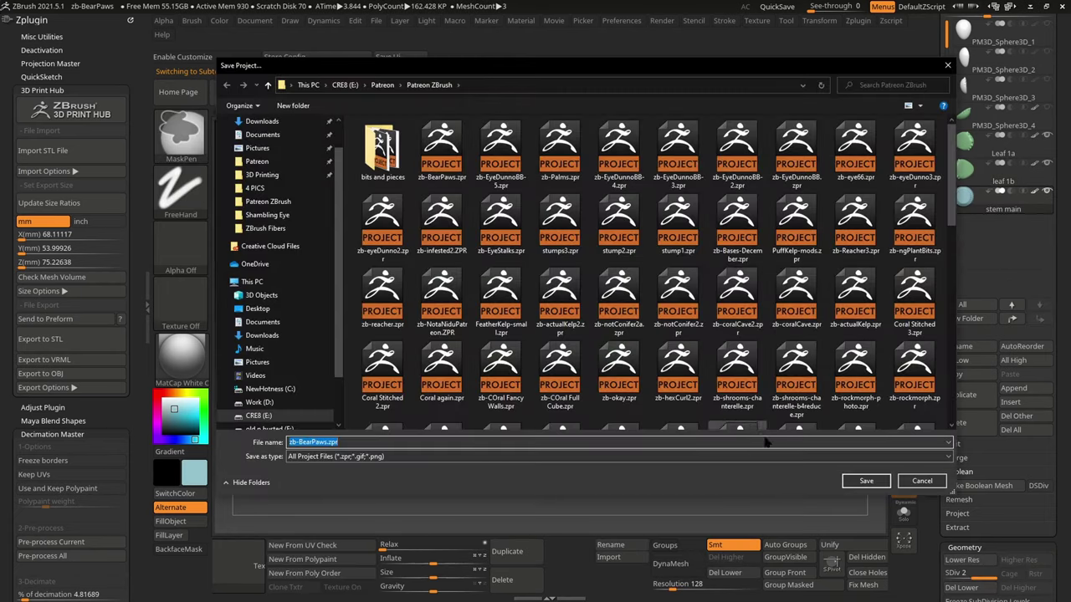
key("Return")
left_click(960, 395)
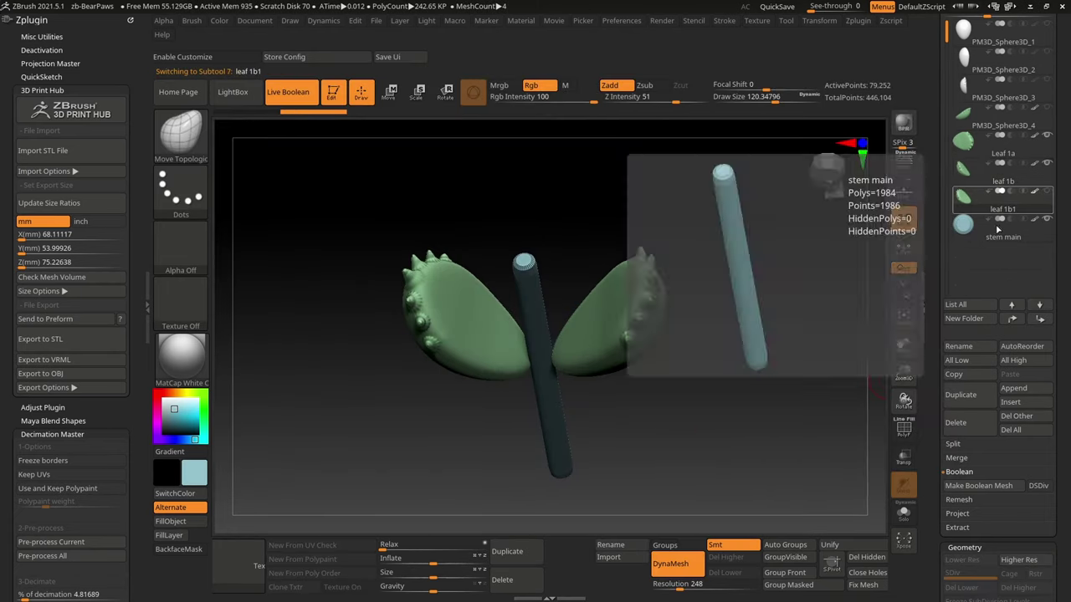
- Rename the copy leaf 2b and turn it crosswise behind the first pair, checking the reference
left_click(619, 543)
type("lea")
type("e")
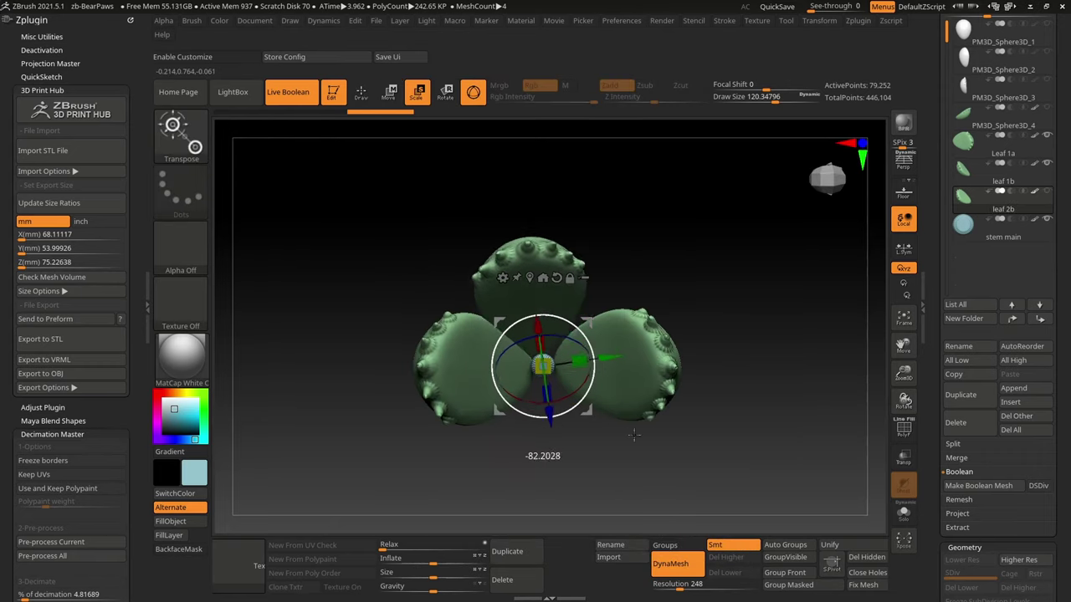
mouse_move(633, 444)
left_mouse_down()
mouse_move(669, 381)
mouse_move(652, 360)
left_mouse_up()
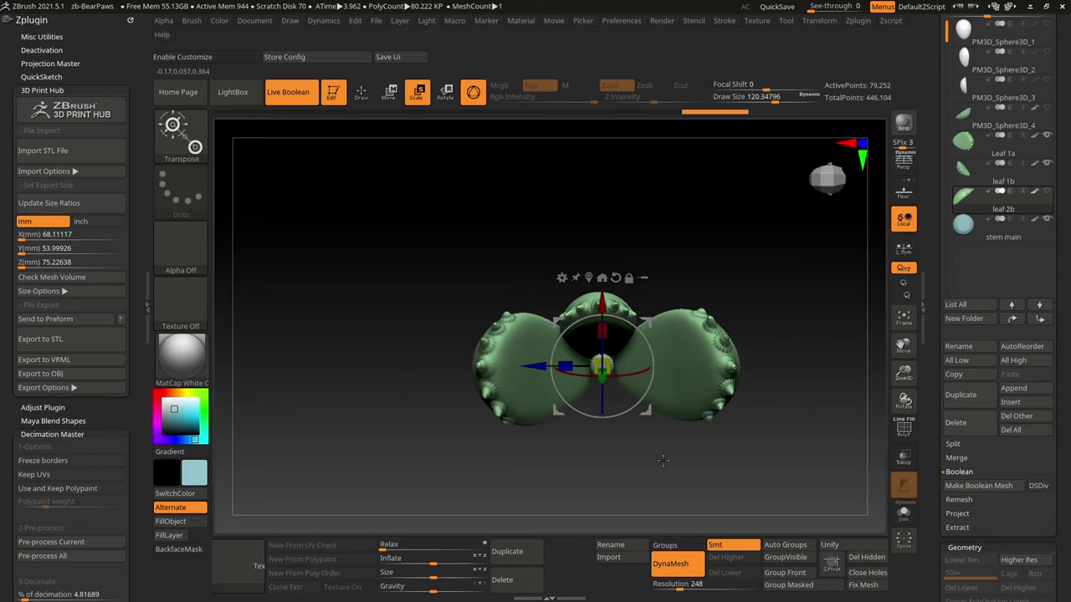
key("alt+Tab")
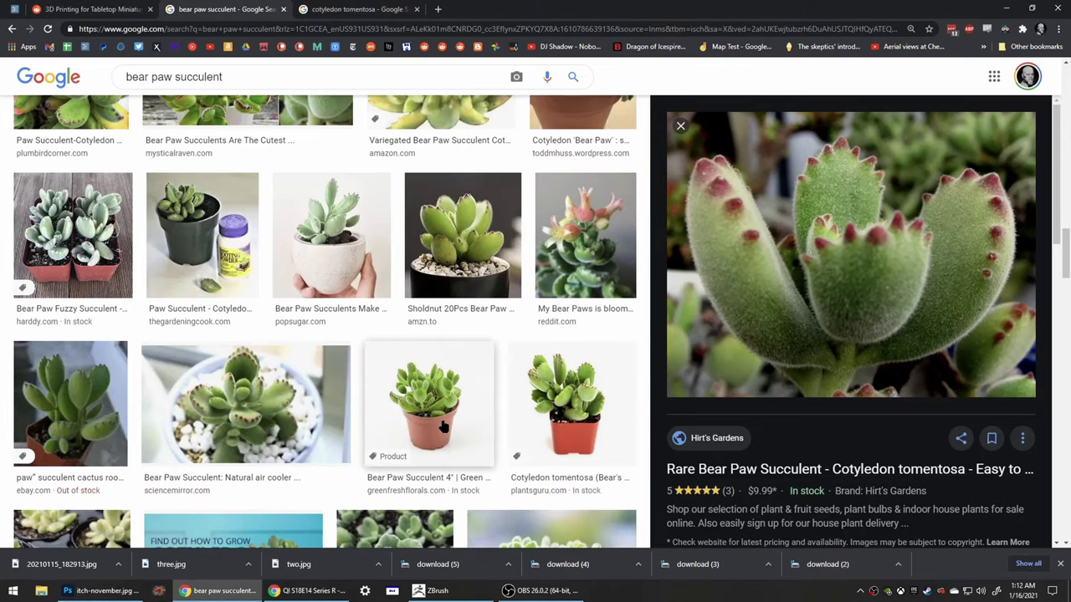
key("alt+Tab")
left_click_drag(619, 393, 646, 338)
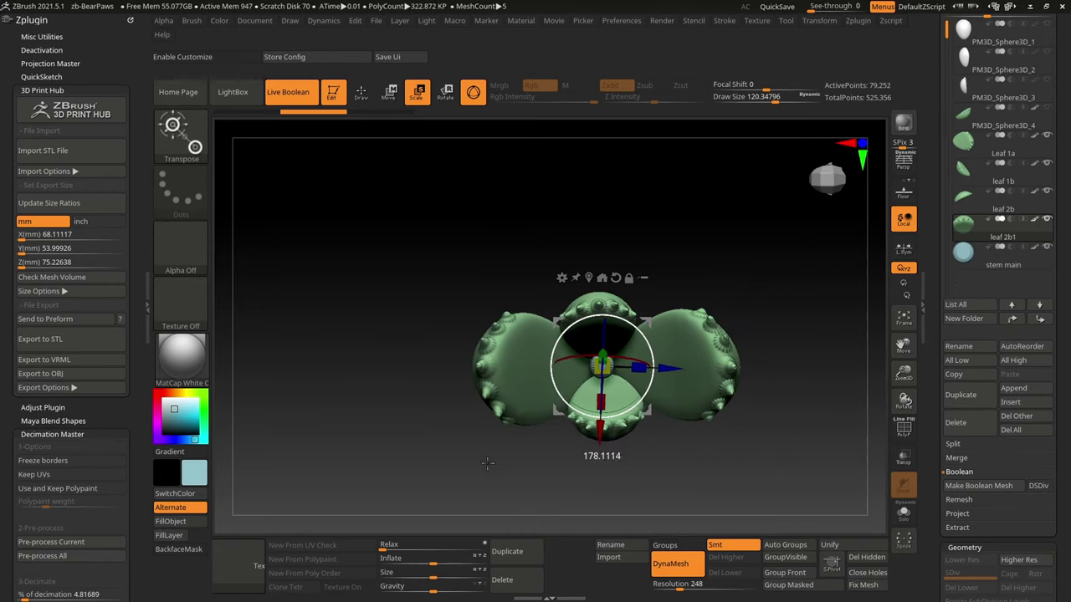
- Name the copied leaf subtool 'leaf 3a'
left_click_drag(488, 462, 586, 452)
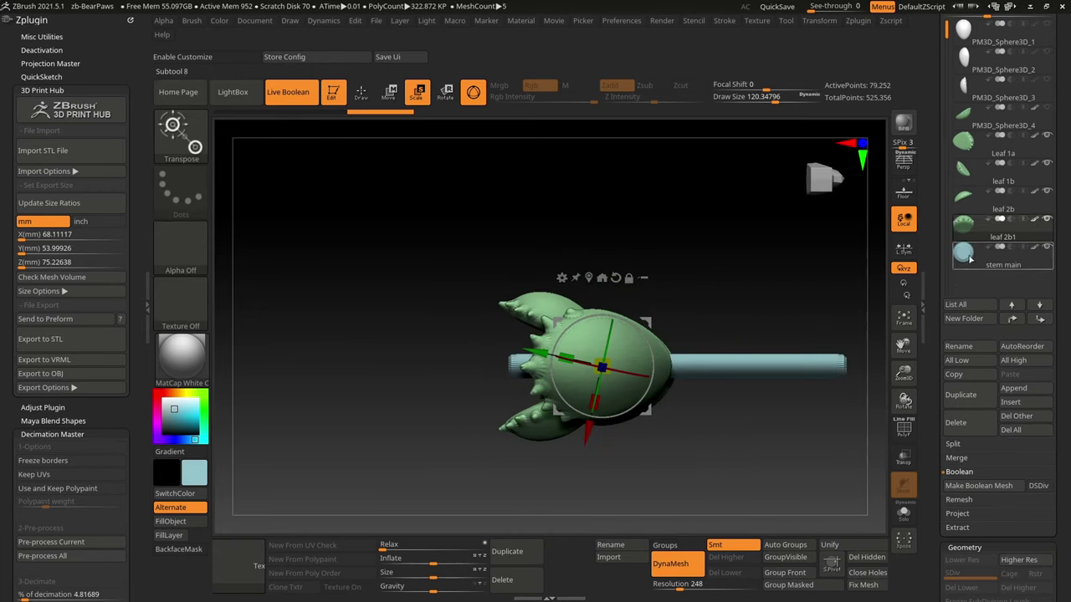
left_click(964, 224)
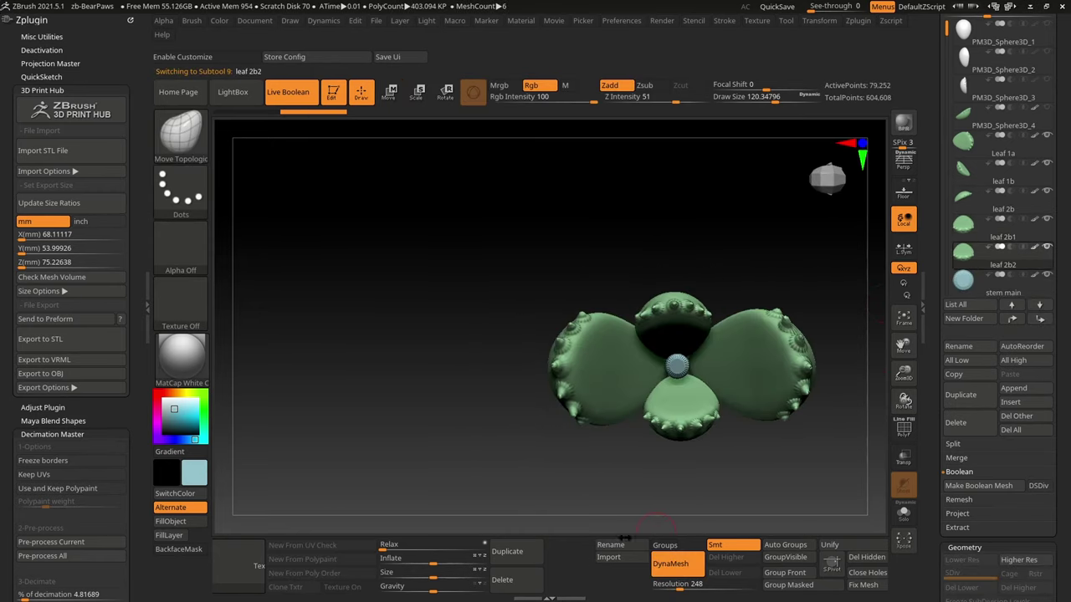
type("leaf 3a")
key("Return")
key("e")
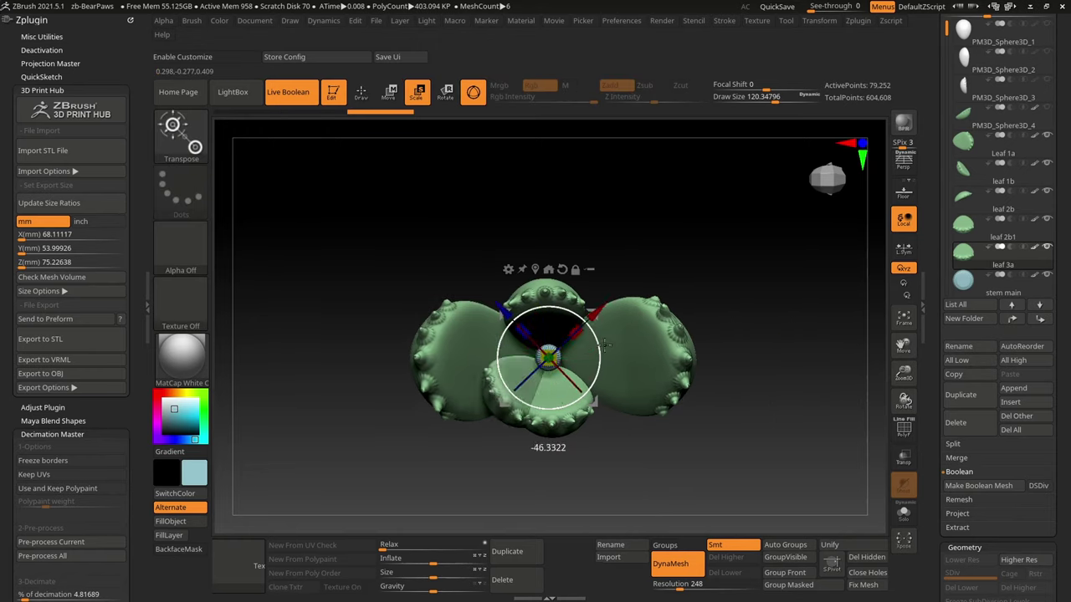
- Inspect the new leaves from several angles, select the stem, and save the project
left_click_drag(604, 345, 559, 268)
left_click_drag(548, 305, 812, 397)
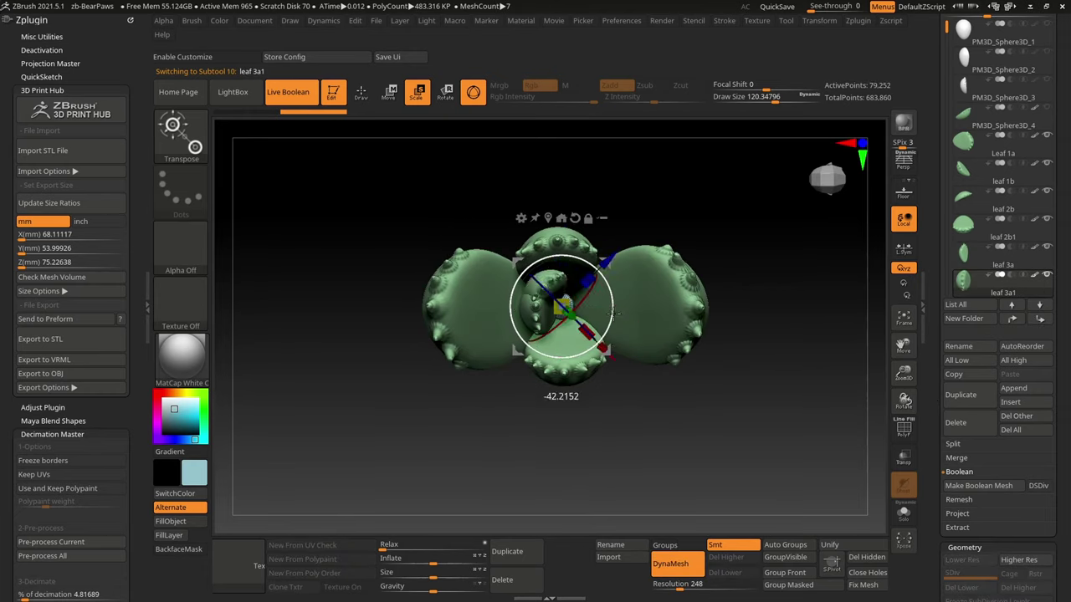
left_click_drag(454, 385, 784, 312)
left_click_drag(726, 328, 801, 349)
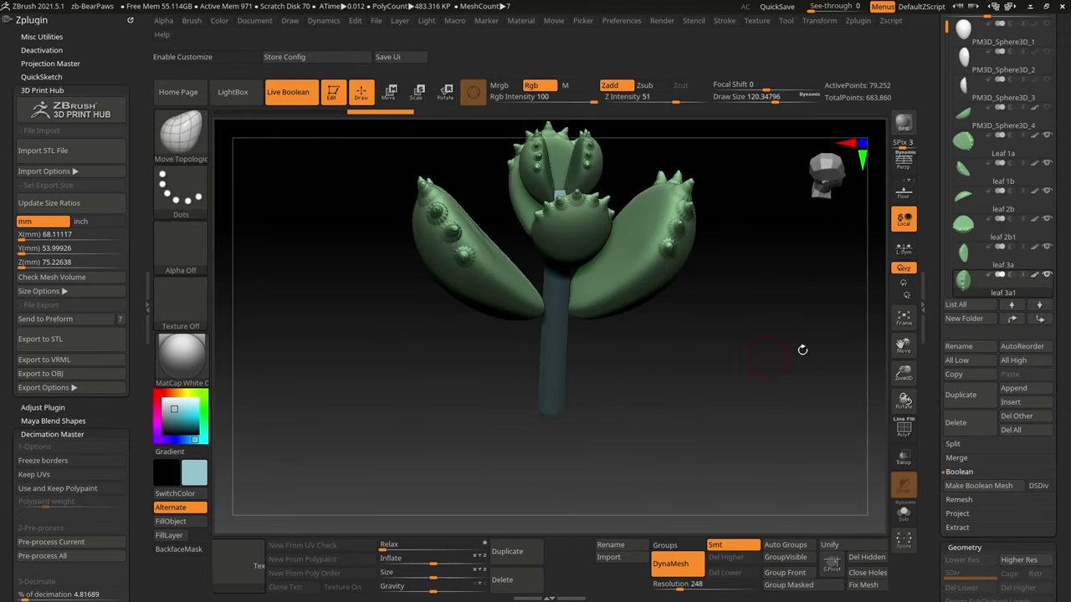
left_click_drag(873, 348, 641, 326)
left_click(523, 327, "alt")
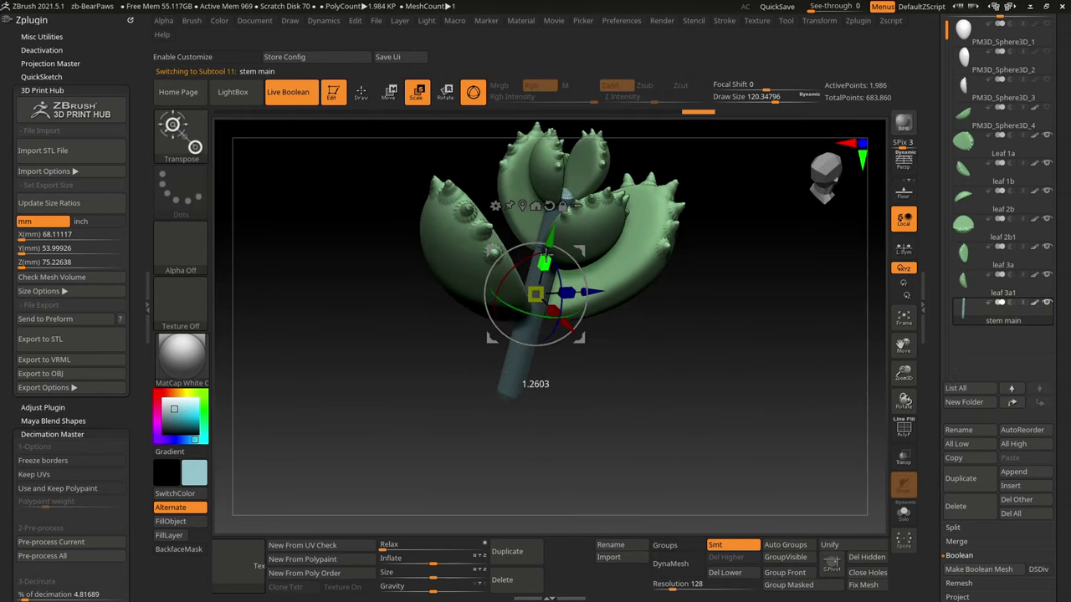
key("ctrl+s")
left_click(683, 296)
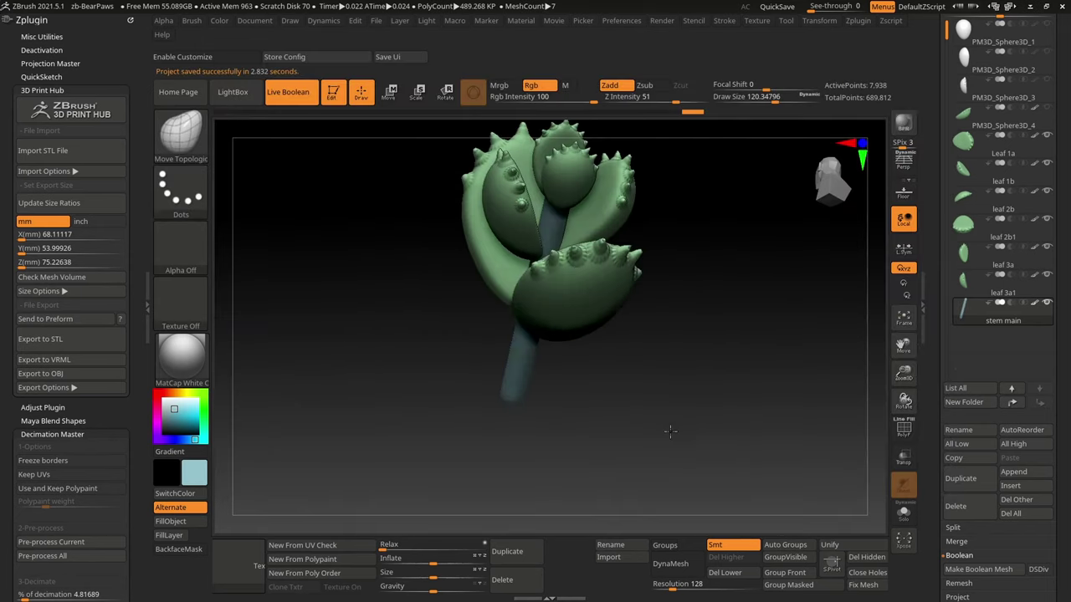
left_click_drag(617, 385, 744, 461)
- Scroll through the bear paw reference photos in Chrome, then return to ZBrush
key("alt+Tab")
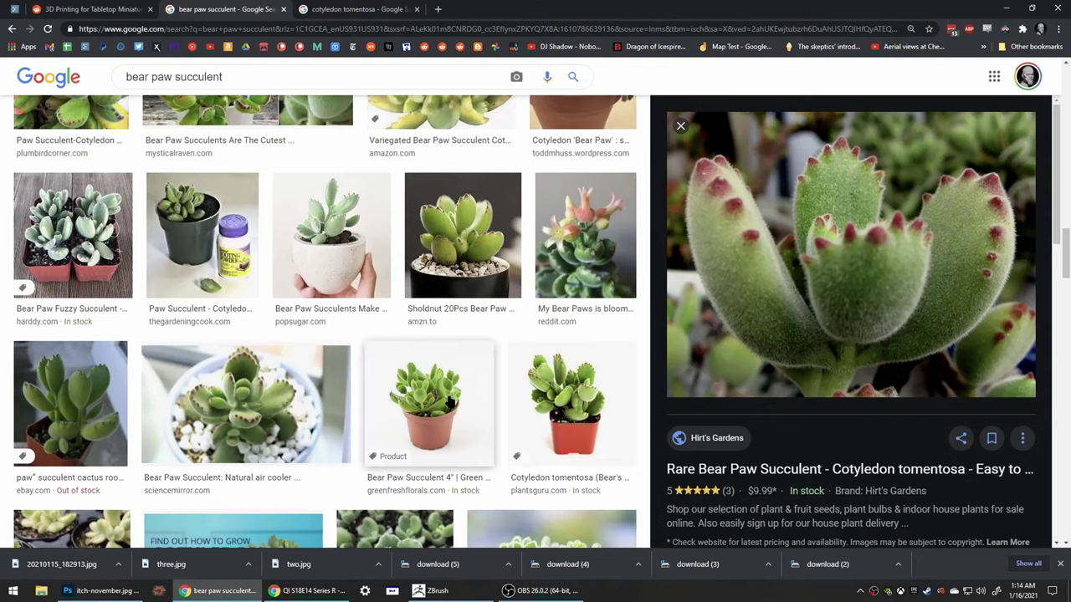
scroll(450, 402, "down", 3)
scroll(466, 425, "down", 2)
scroll(466, 424, "down", 4)
scroll(466, 425, "down", 5)
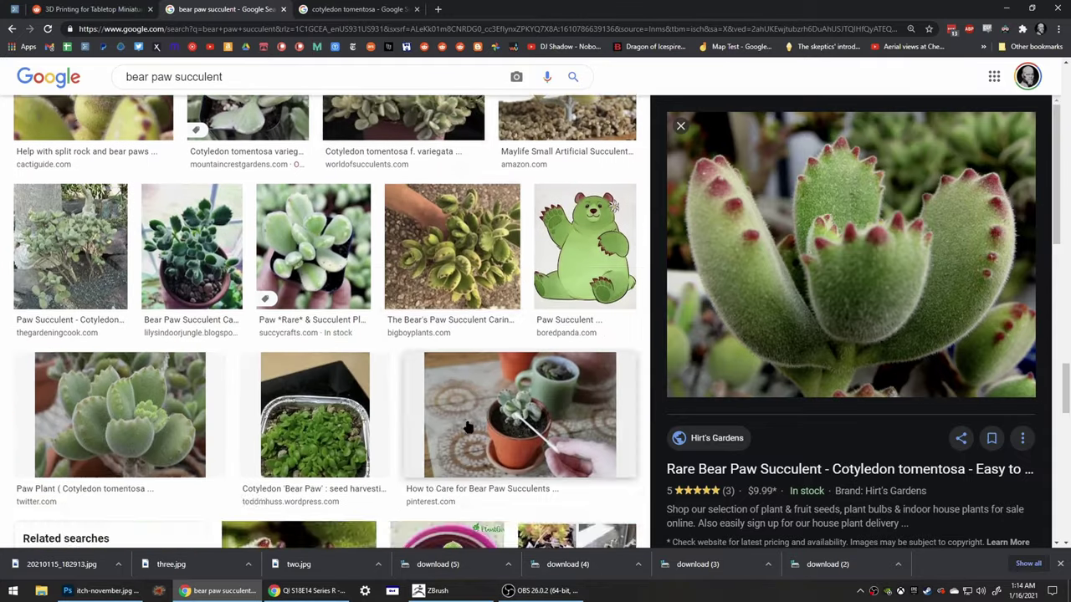
scroll(466, 425, "down", 3)
key("alt+Tab")
- Move the top leaf downward and reposition it with the Transpose move gizmo
key("w")
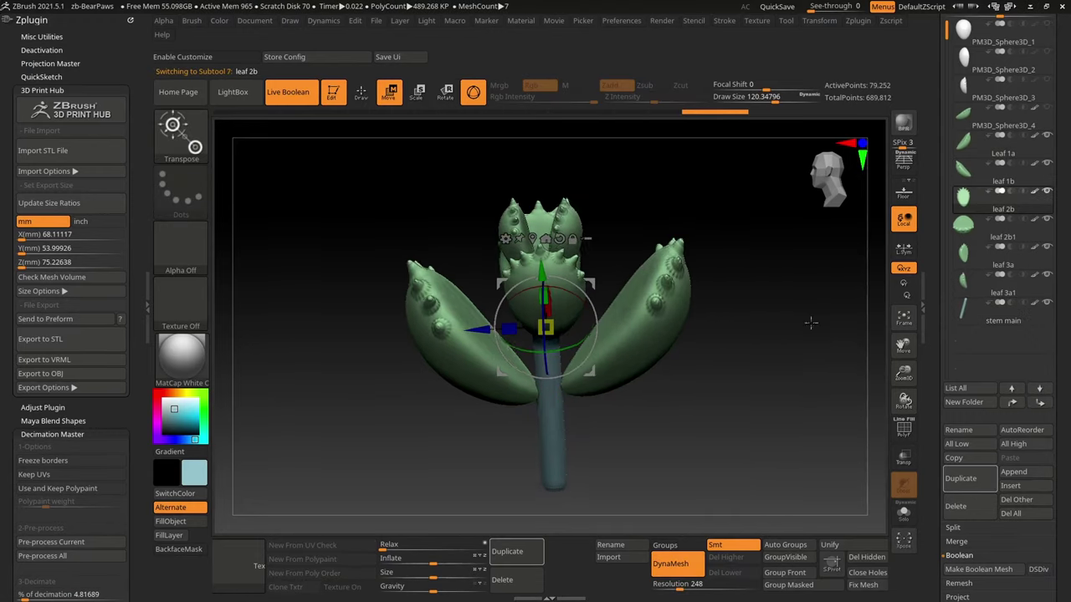
left_click_drag(544, 272, 550, 289)
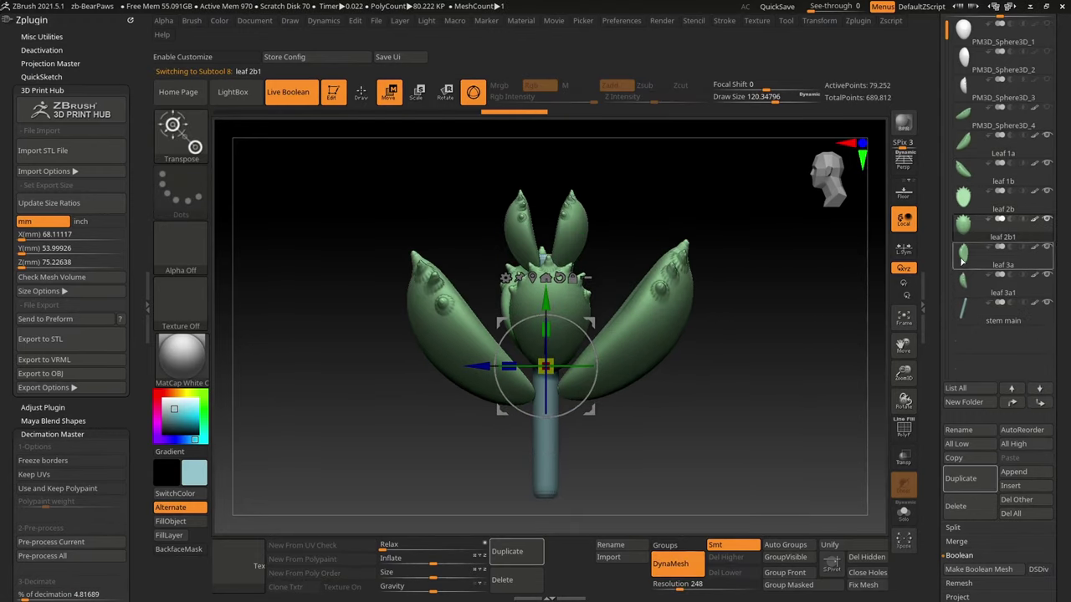
left_click_drag(552, 216, 671, 232)
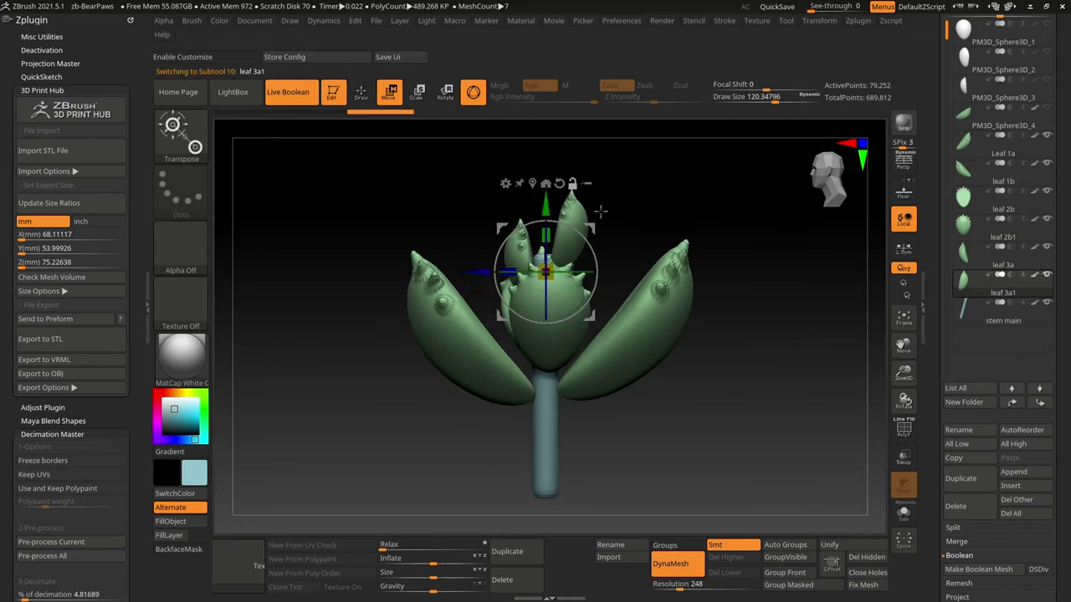
left_click_drag(719, 352, 732, 356)
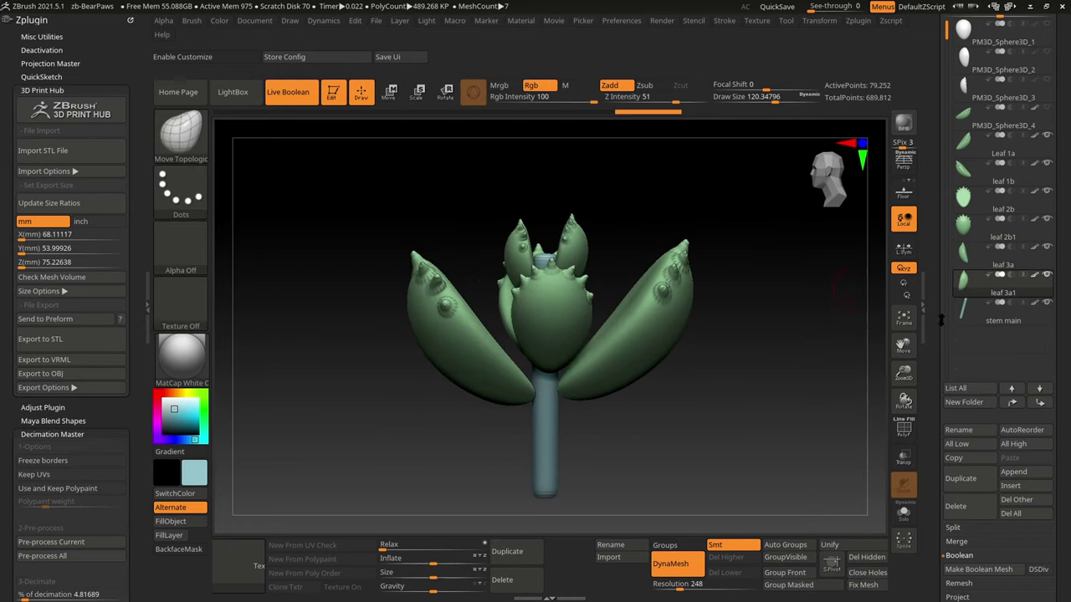
- Scale up the right side leaf and reshape the left leaf with the scale gizmo
key("q")
key("alt+Up")
key("alt+Up")
key("alt+Up")
key("e")
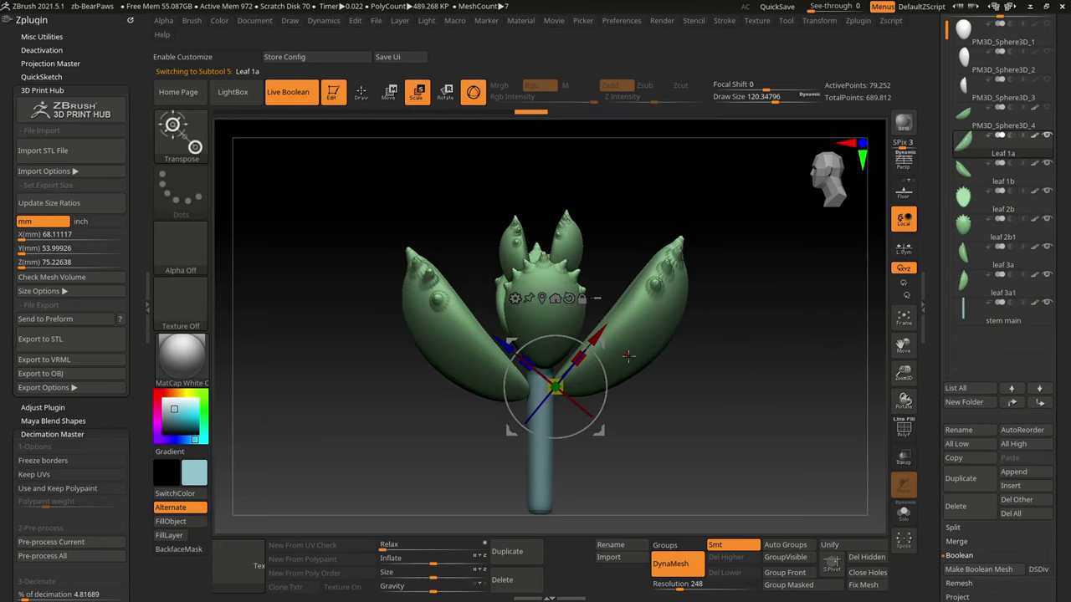
left_click_drag(568, 340, 702, 389)
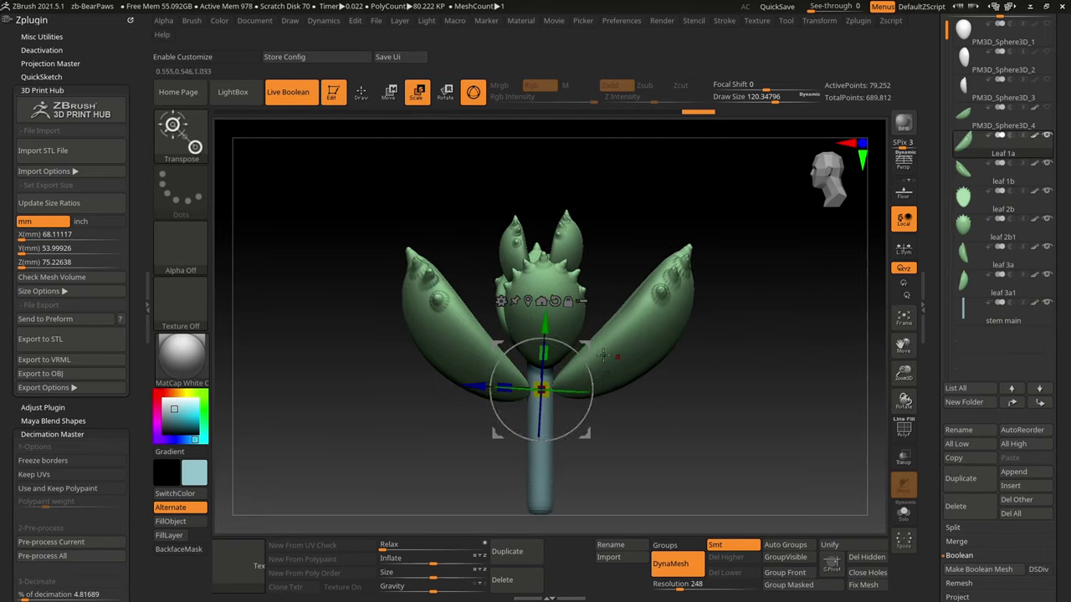
left_click_drag(562, 344, 565, 334)
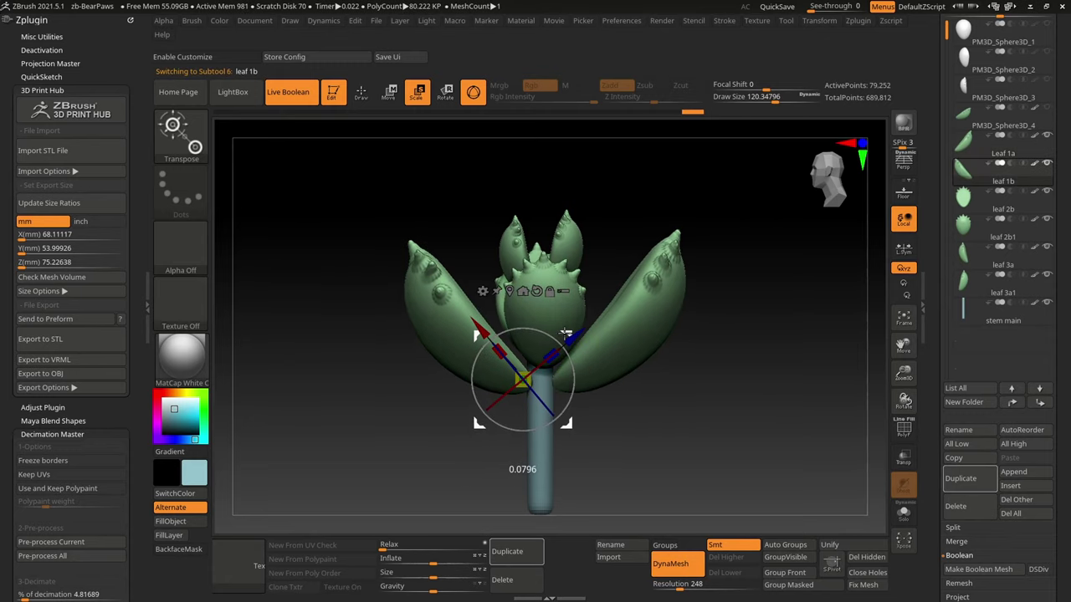
key("q")
mouse_move(788, 394)
left_mouse_down()
mouse_move(622, 423)
mouse_move(700, 369)
mouse_move(688, 406)
left_mouse_up()
- Face the plant front-on and record a Large-size turntable movie
left_click_drag(553, 20, 964, 279)
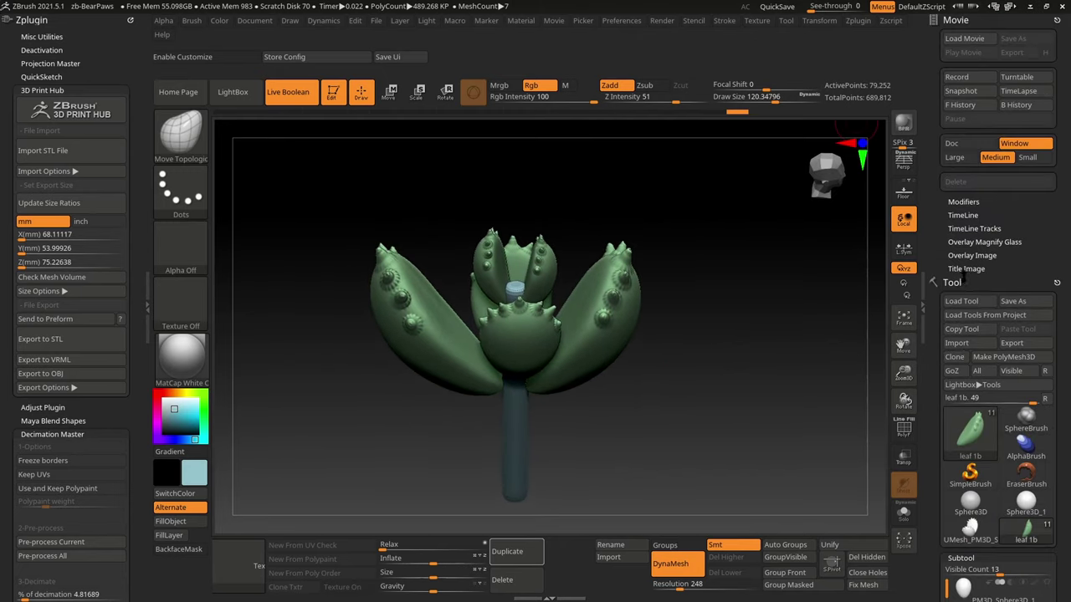
left_click(962, 271)
left_click(962, 253)
left_click(956, 157)
left_click(962, 201)
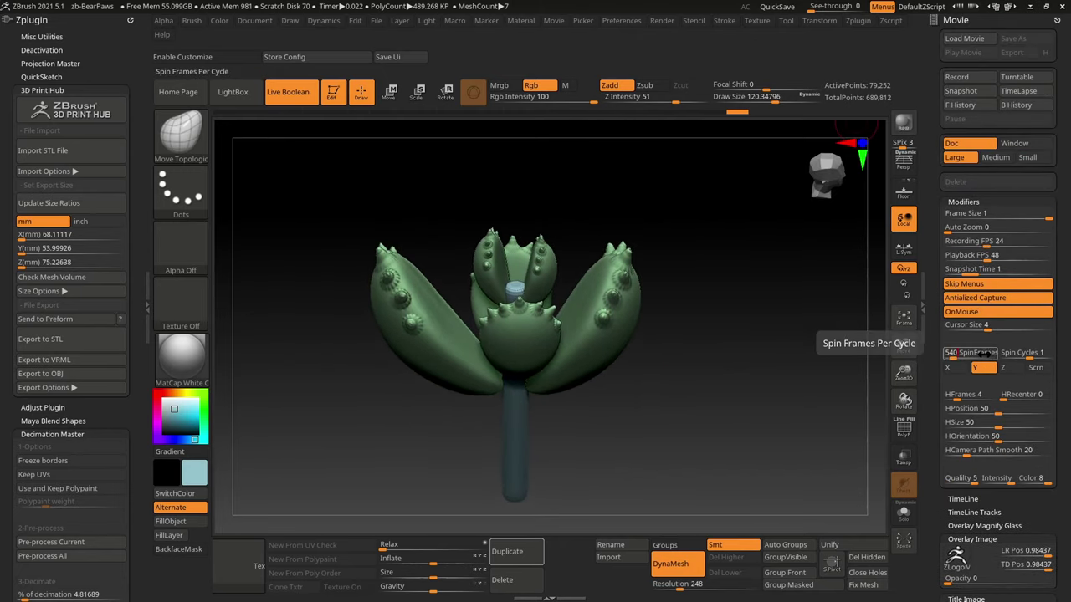
left_click(1013, 77)
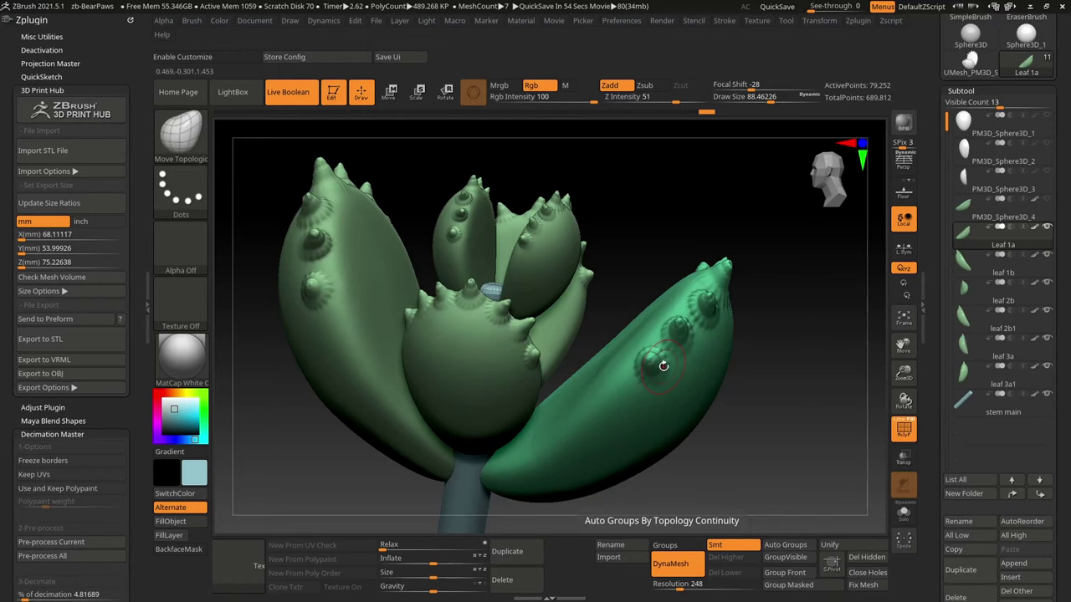
- Orbit around the large spiky leaf and compare it with the bear paw reference photos
left_click_drag(730, 238, 710, 218)
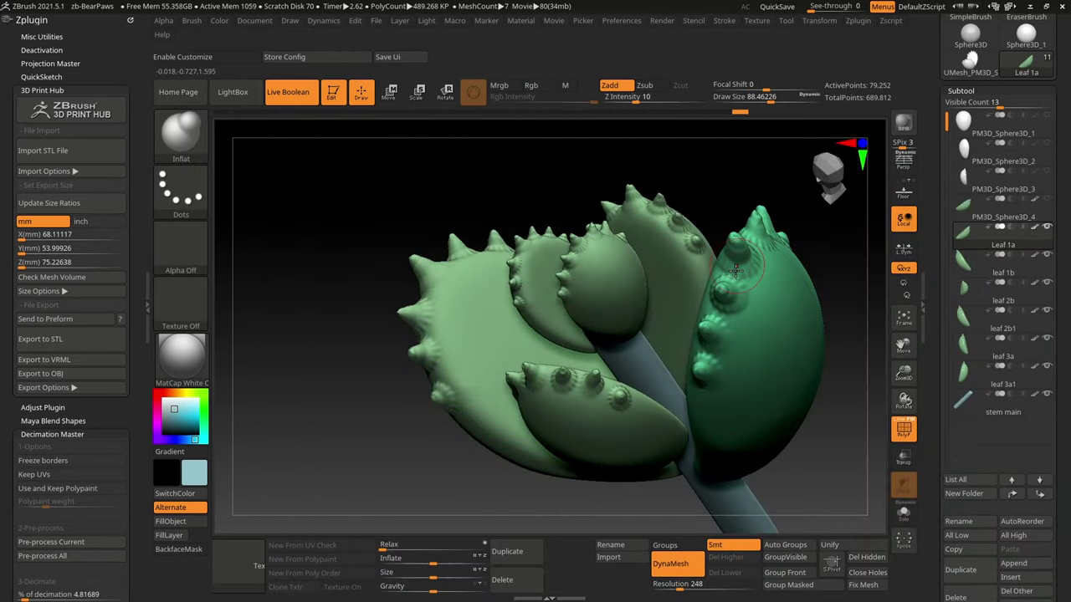
mouse_move(700, 395)
left_mouse_down()
mouse_move(621, 294)
mouse_move(567, 342)
mouse_move(576, 332)
left_mouse_up()
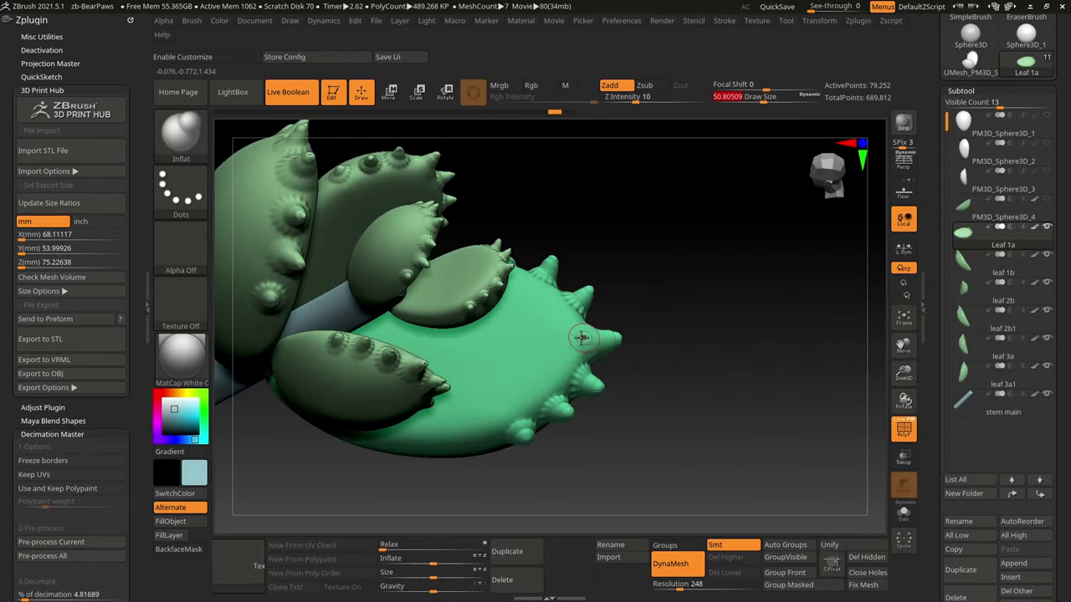
mouse_move(516, 426)
left_mouse_down()
mouse_move(657, 304)
mouse_move(571, 336)
left_mouse_up()
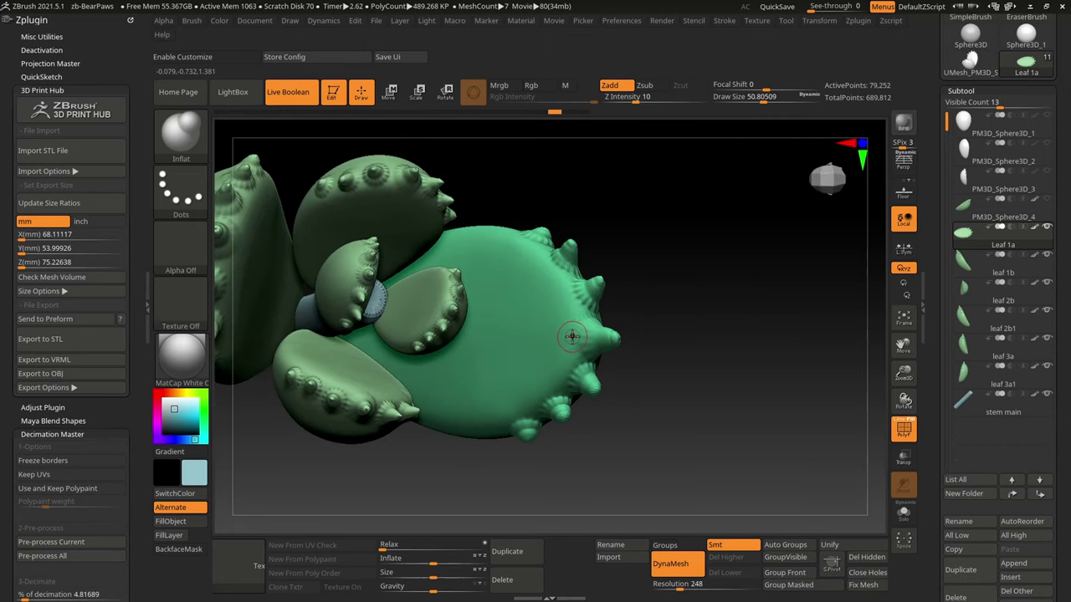
key("alt+Tab")
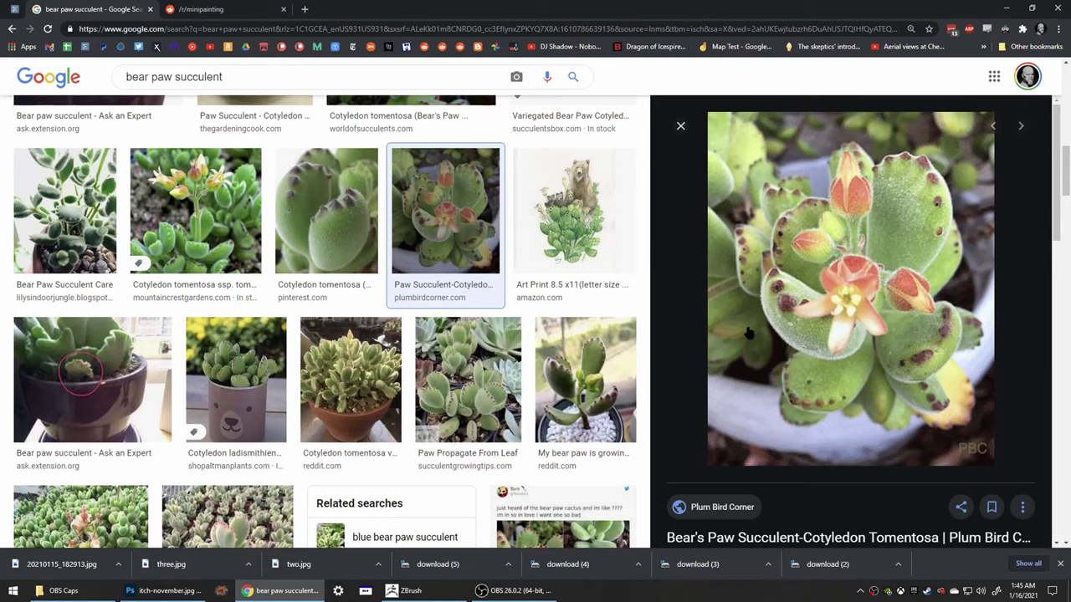
left_click(410, 590)
mouse_move(645, 430)
left_mouse_down()
mouse_move(698, 415)
mouse_move(704, 339)
mouse_move(655, 218)
left_mouse_up()
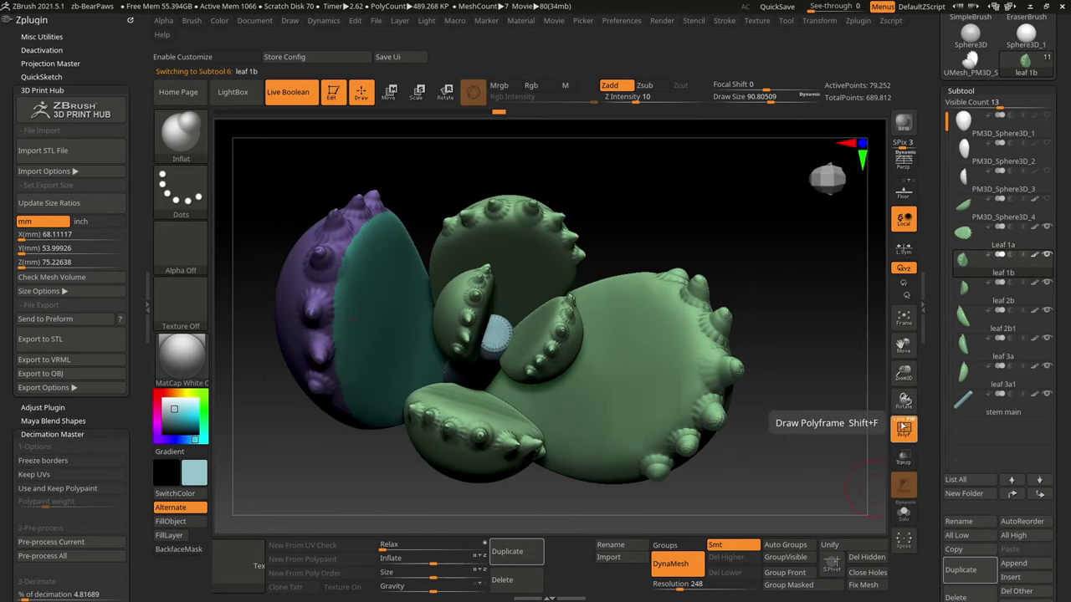
- Turn off the polygroup colour overlay and select the leaf 2b subtool
left_click(904, 428)
key("shift+f")
left_click_drag(309, 357, 345, 368)
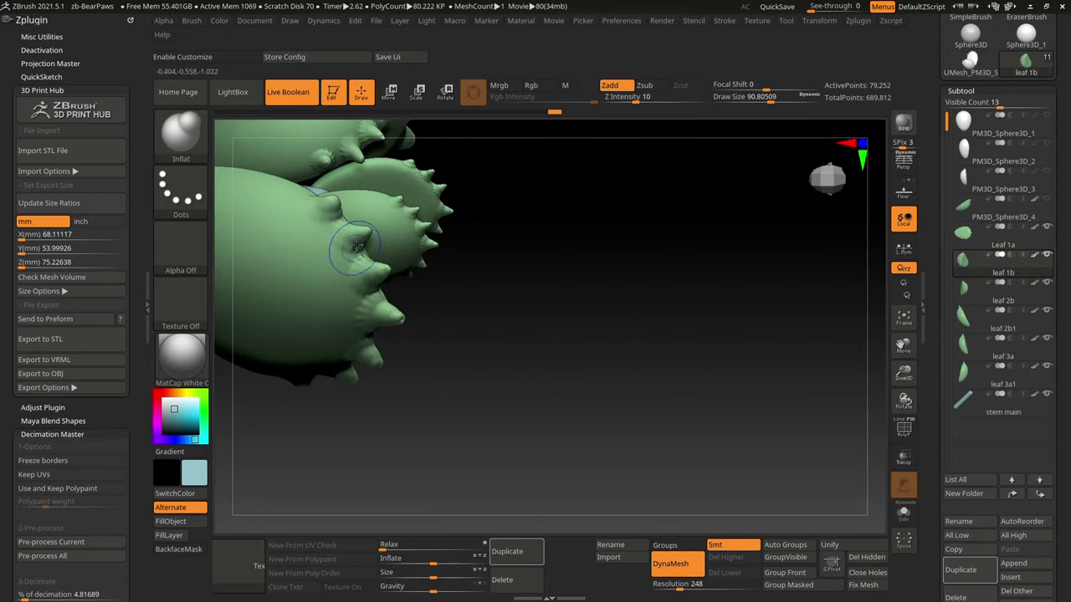
left_click_drag(387, 273, 447, 261)
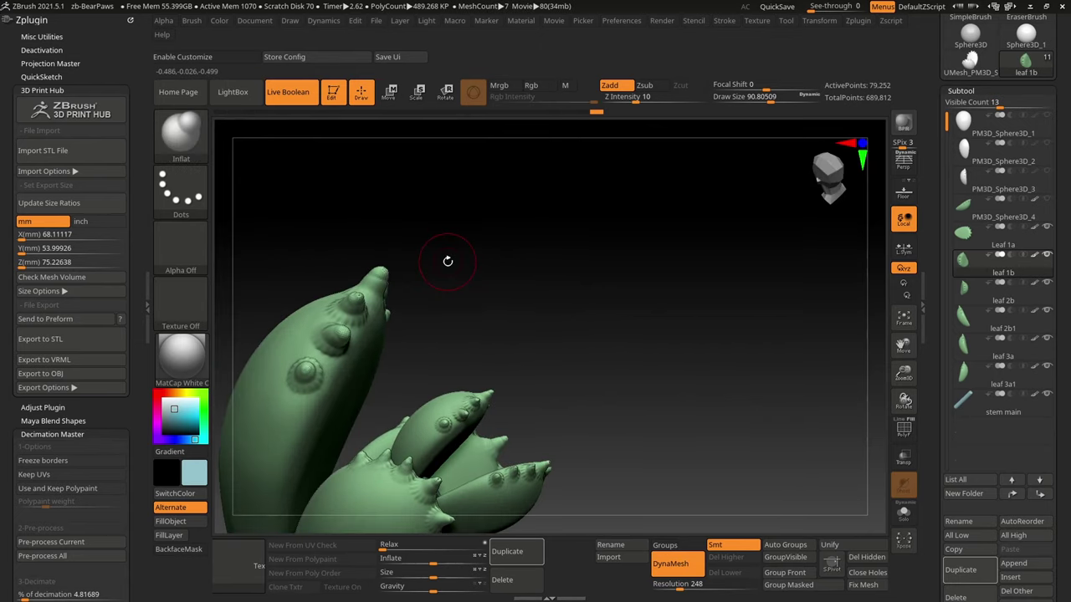
mouse_move(529, 295)
left_mouse_down()
mouse_move(366, 354)
mouse_move(391, 278)
mouse_move(572, 376)
mouse_move(460, 285)
left_mouse_up()
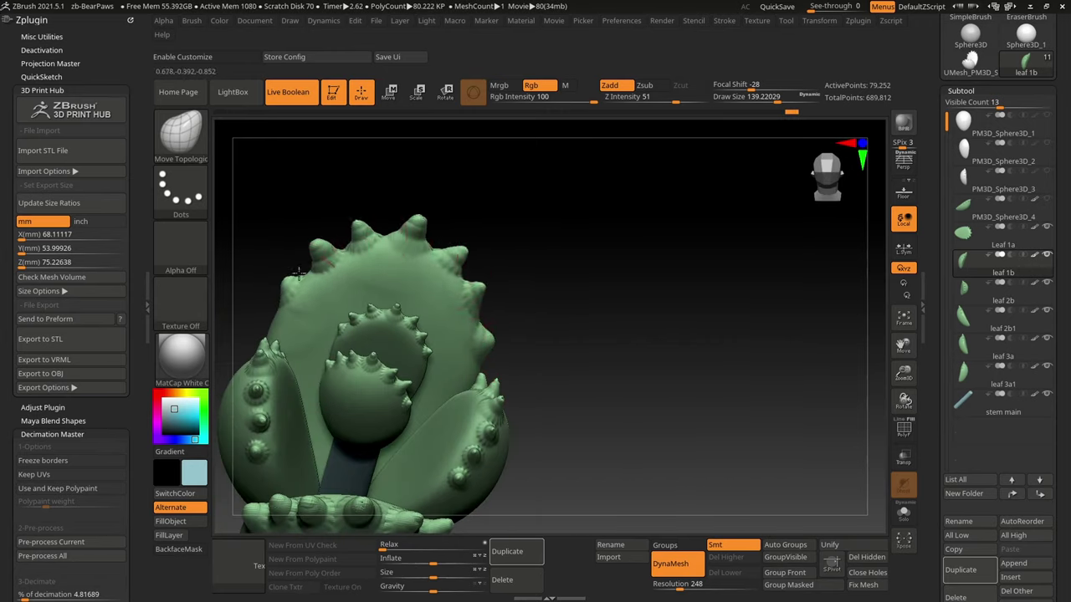
mouse_move(290, 285)
left_mouse_down()
mouse_move(777, 277)
mouse_move(531, 369)
left_mouse_up()
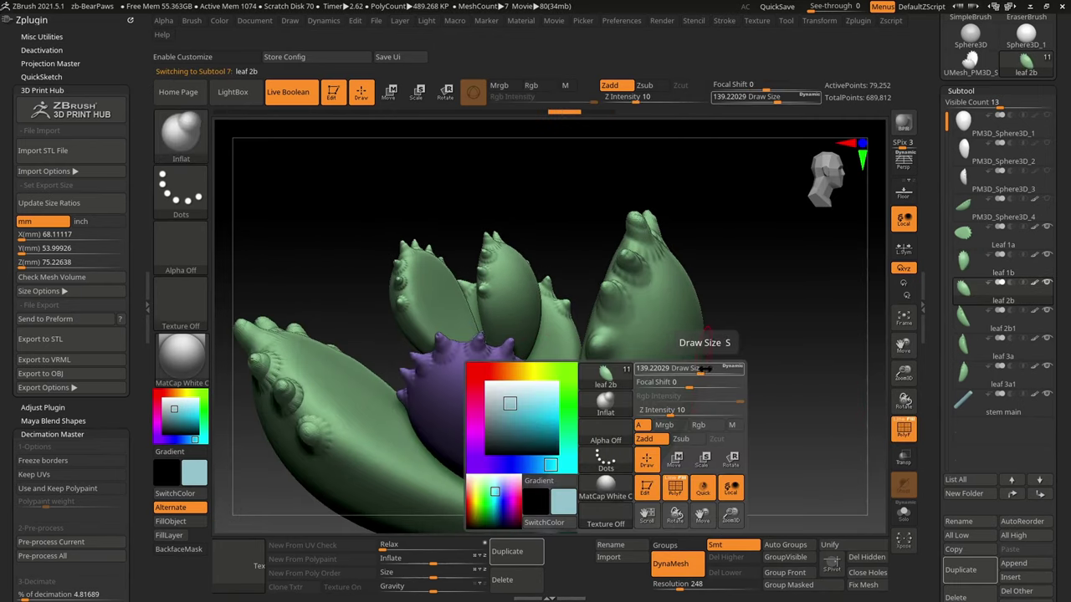
left_click(530, 368, "alt")
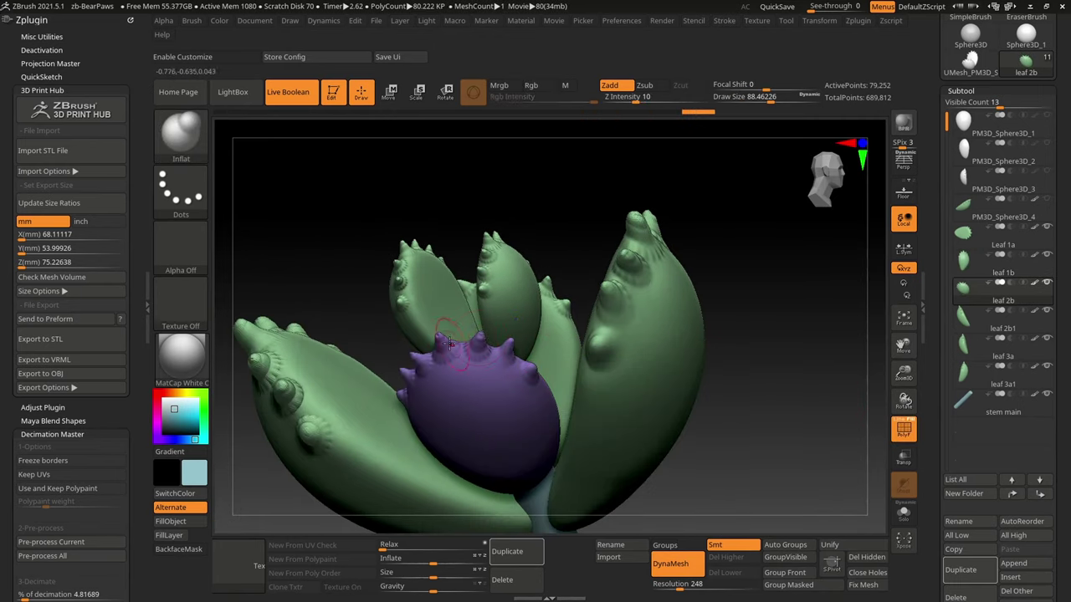
- Reduce the brush size to about 107 and zoom in close on the purple bud
right_click_drag(450, 343, 477, 360)
key("space")
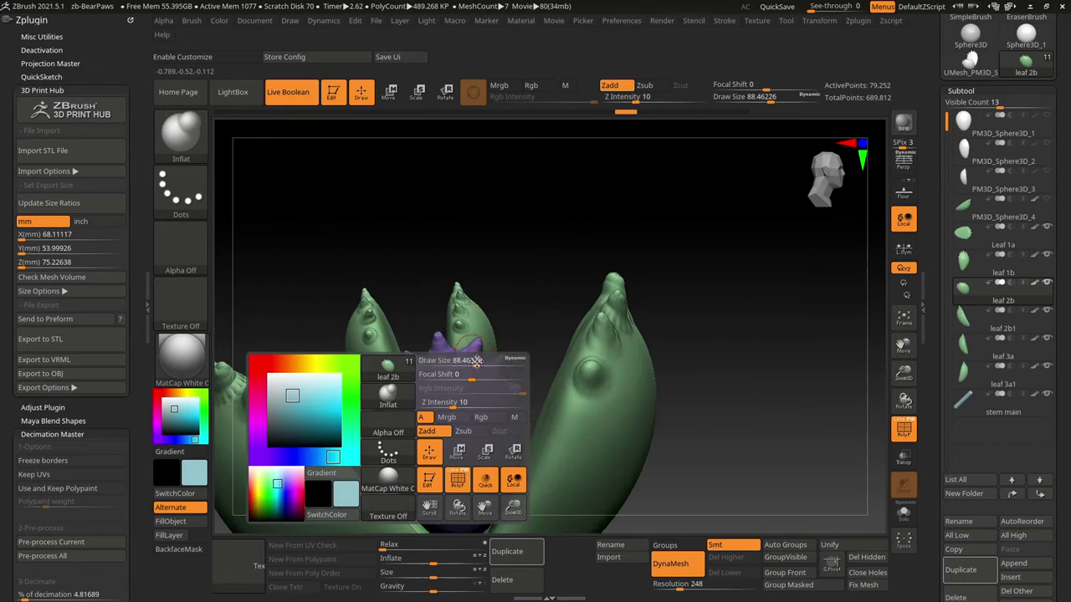
left_click_drag(476, 360, 468, 335)
mouse_move(435, 382)
left_mouse_down()
mouse_move(502, 382)
mouse_move(544, 276)
mouse_move(508, 237)
mouse_move(423, 299)
mouse_move(490, 222)
mouse_move(669, 268)
left_mouse_up()
key("space")
left_click_drag(694, 269, 644, 269)
mouse_move(658, 376)
left_mouse_down()
mouse_move(585, 335)
mouse_move(670, 376)
mouse_move(870, 530)
left_mouse_up()
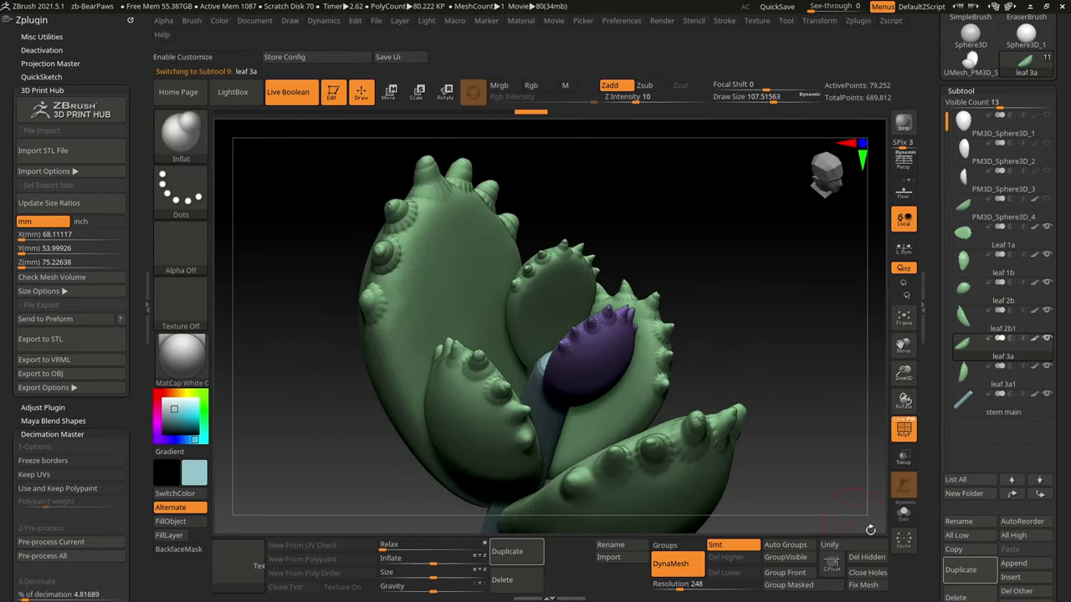
mouse_move(870, 529)
right_mouse_down("ctrl")
mouse_move(599, 313)
mouse_move(717, 282)
mouse_move(544, 280)
right_mouse_up("ctrl")
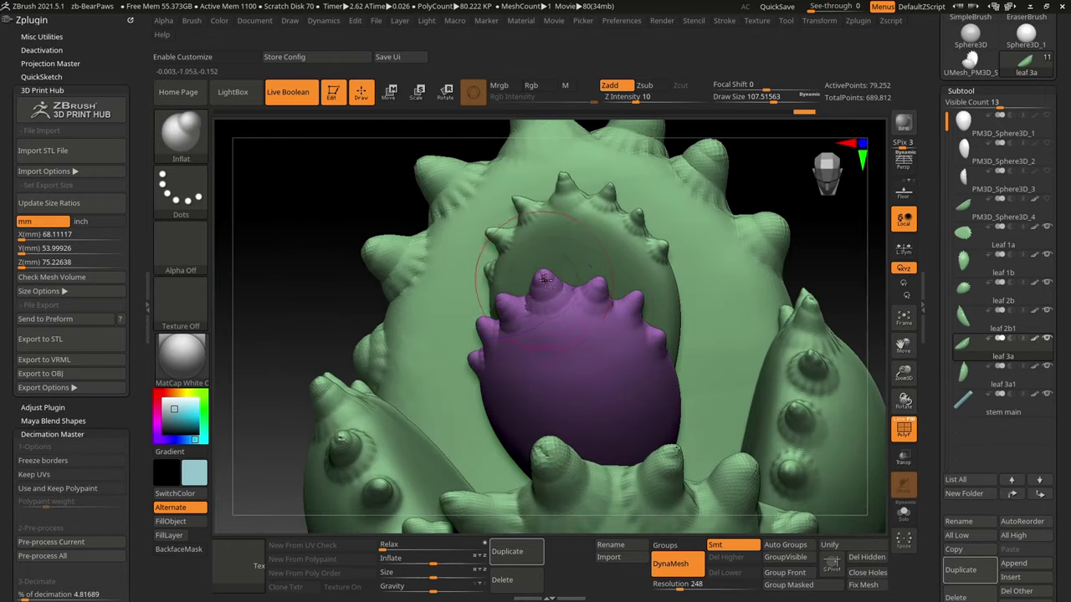
- Select leaf 3a1 and switch to the Move Topological brush at size about 46
left_click(994, 381)
mouse_move(502, 334)
right_mouse_down()
mouse_move(354, 327)
mouse_move(608, 351)
right_mouse_up()
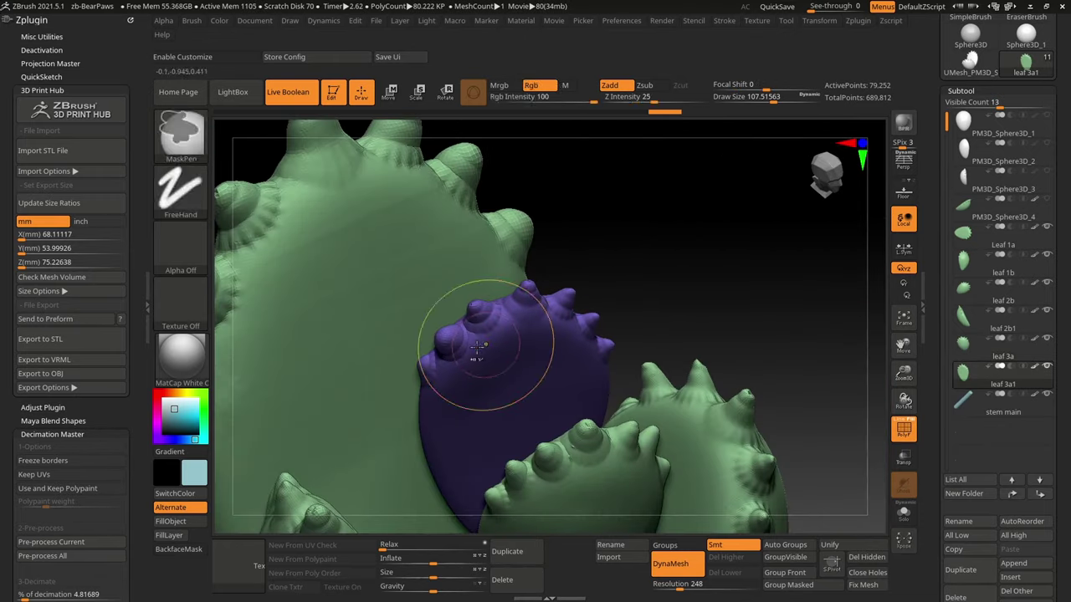
right_click_drag(479, 335, 616, 311)
key("b")
key("m")
key("t")
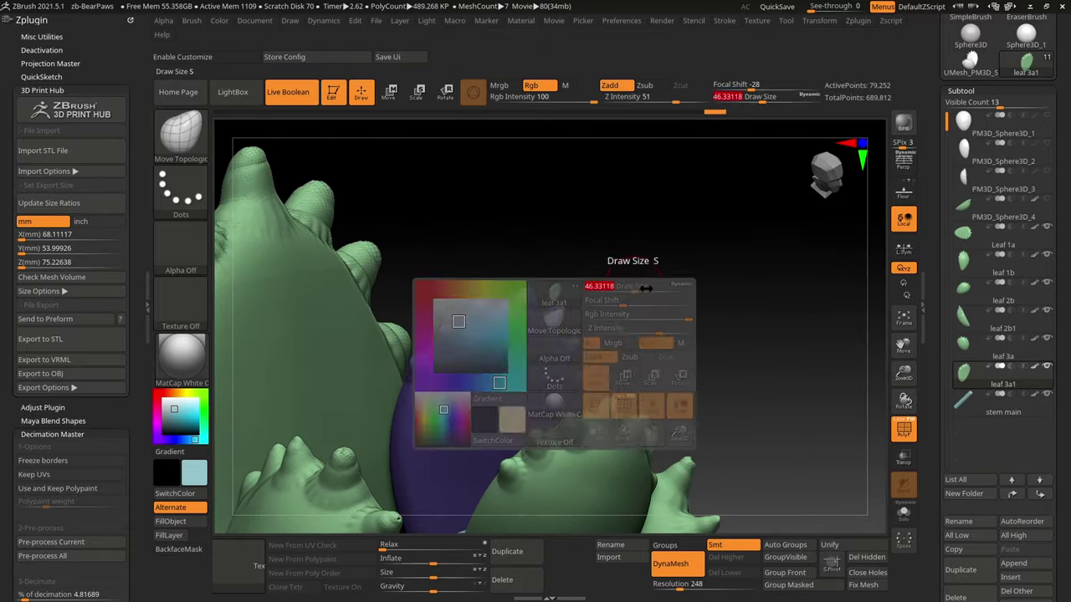
- Step through the edit history replaying the leaf 3a and leaf 2b1 reshaping
key("ctrl+shift+z")
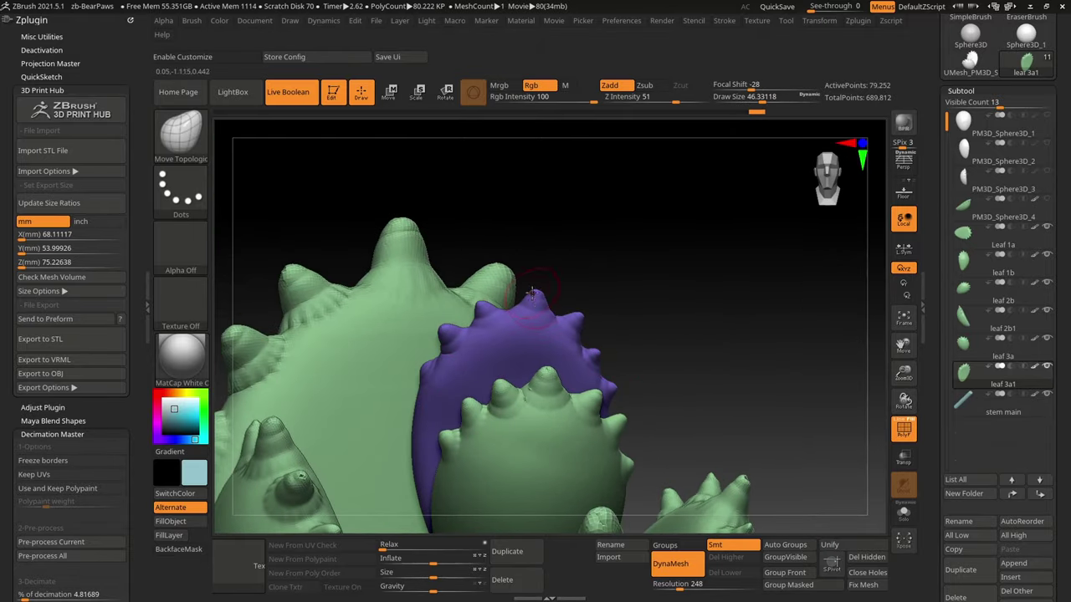
key("ctrl+shift+z")
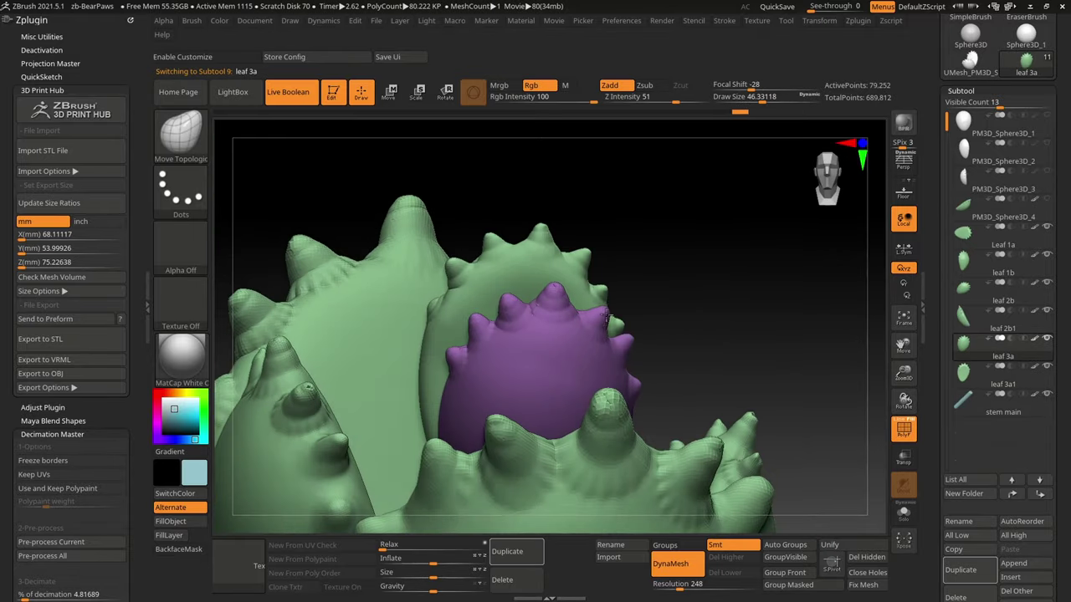
key("ctrl+shift+z")
key("ctrl+shift+z")
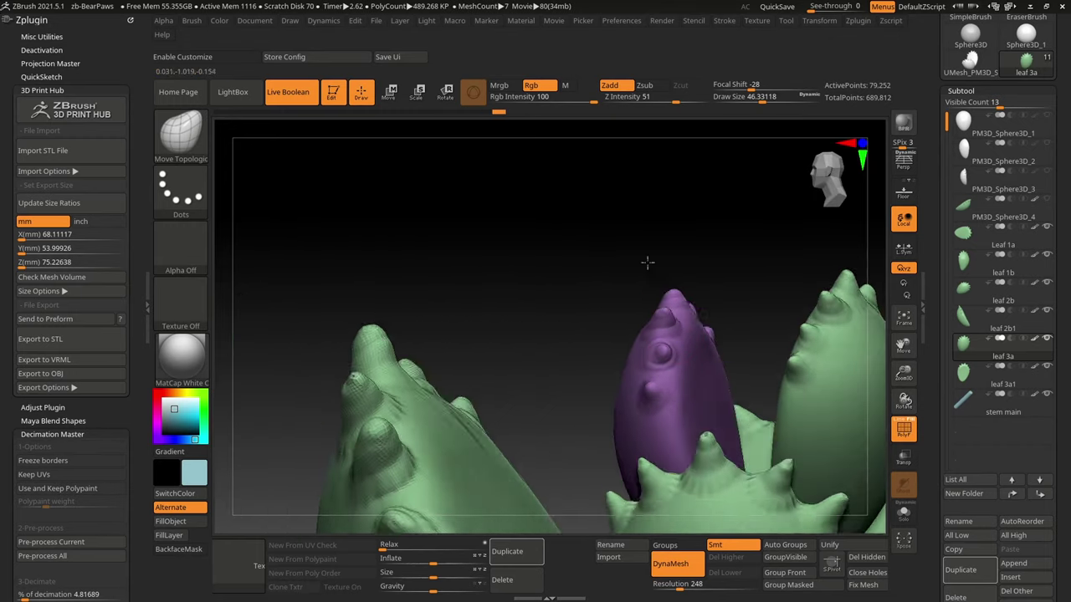
key("ctrl+shift+z")
key("ctrl+shift+z")
key("ctrl+shift+z")
key("ctrl+shift+z")
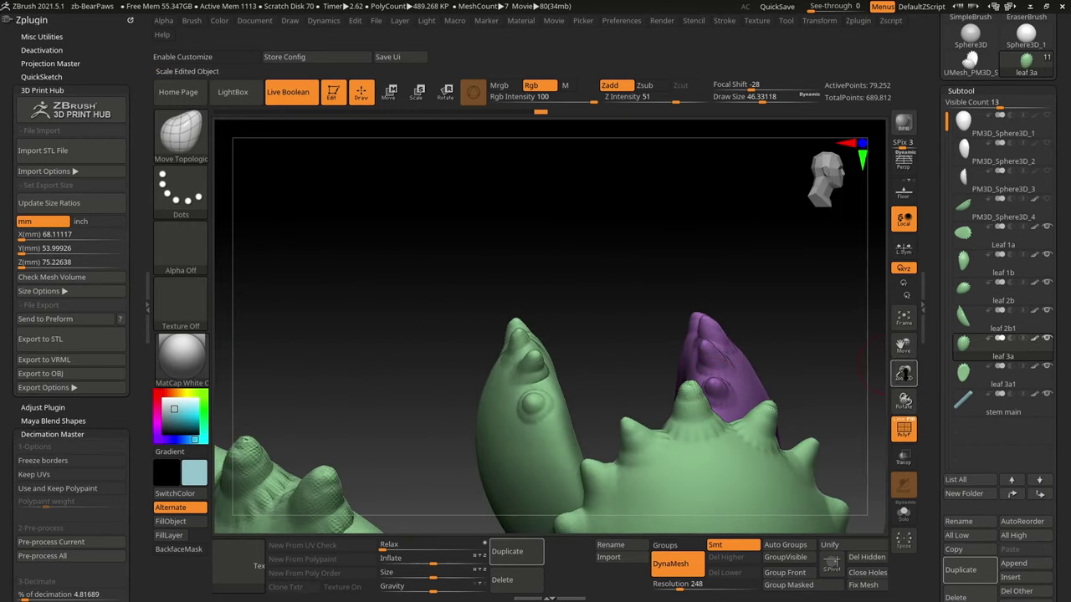
key("ctrl+shift+z")
key("ctrl+shift+z")
key("ctrl+shift+z")
key("ctrl+shift+z")
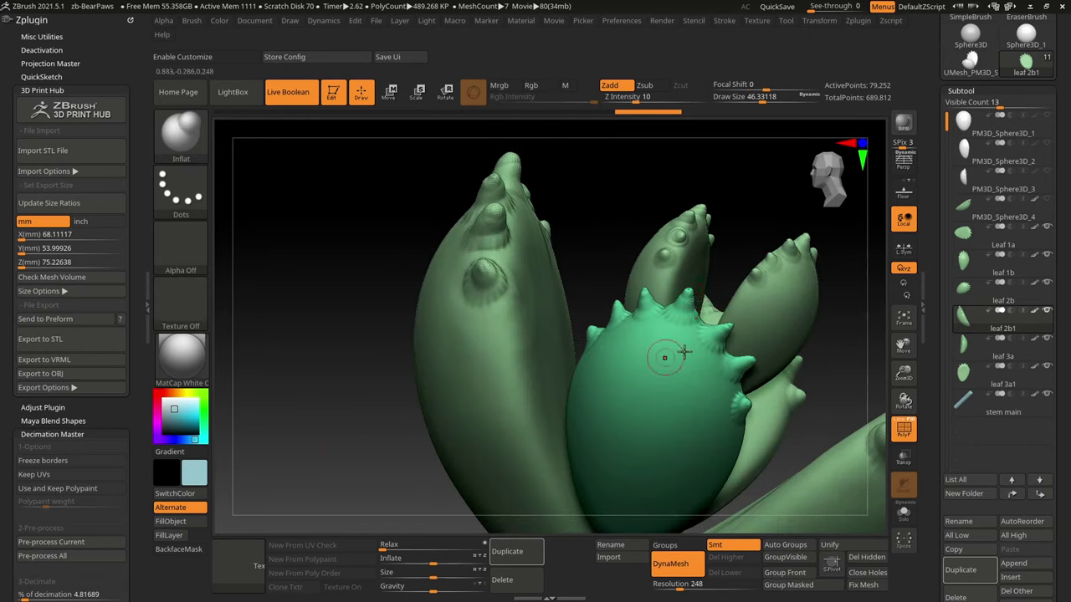
key("space")
key("ctrl+shift+z")
key("ctrl+shift+z")
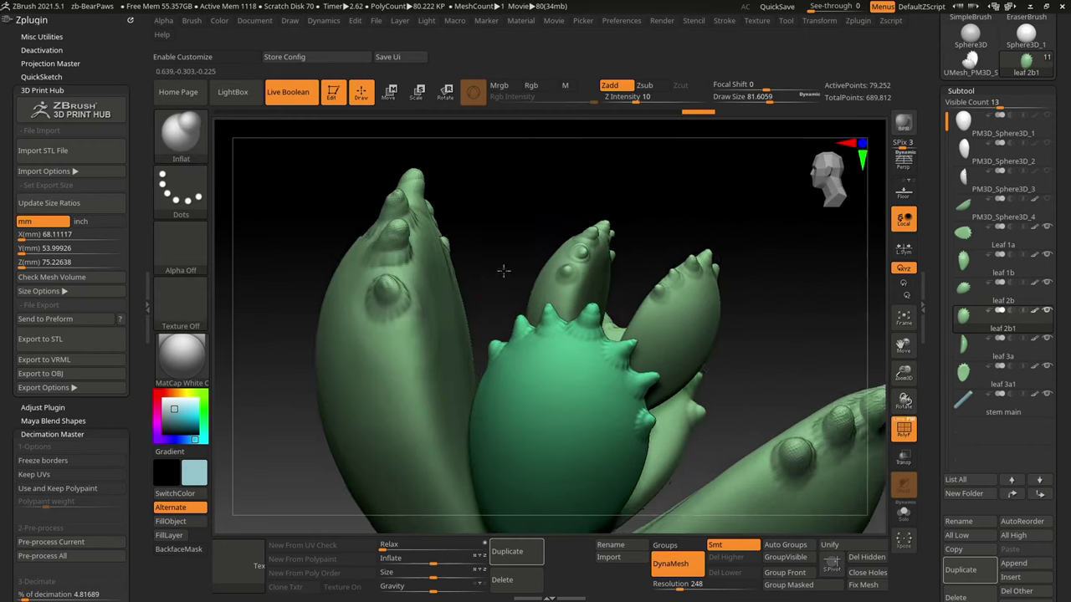
key("ctrl+shift+z")
key("ctrl+shift+z")
key("ctrl+shift+z")
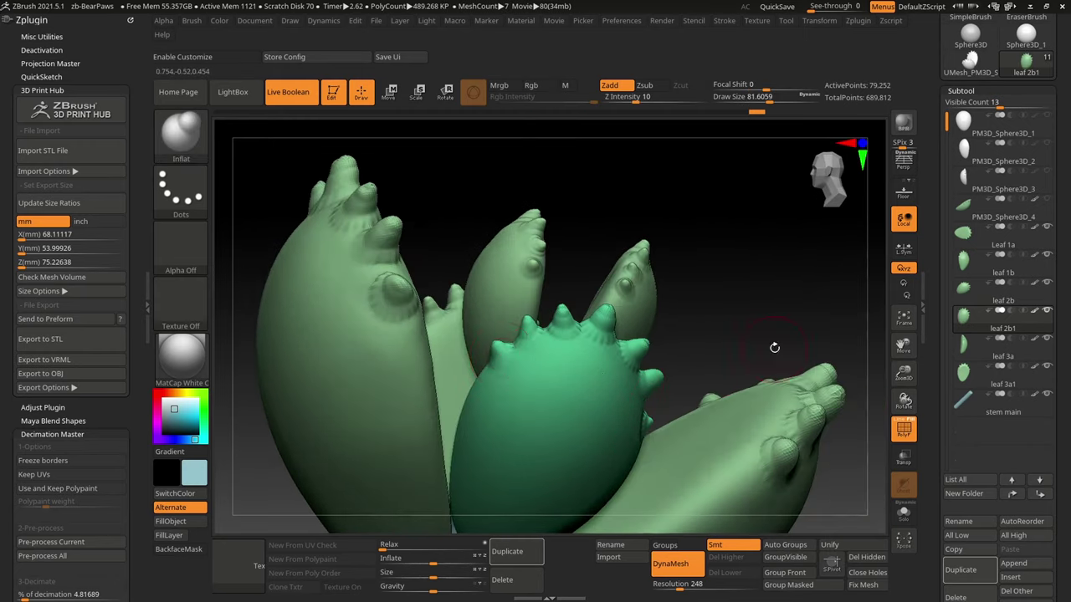
key("ctrl+shift+z")
key("ctrl+shift+z")
key("ctrl+z")
key("ctrl+z")
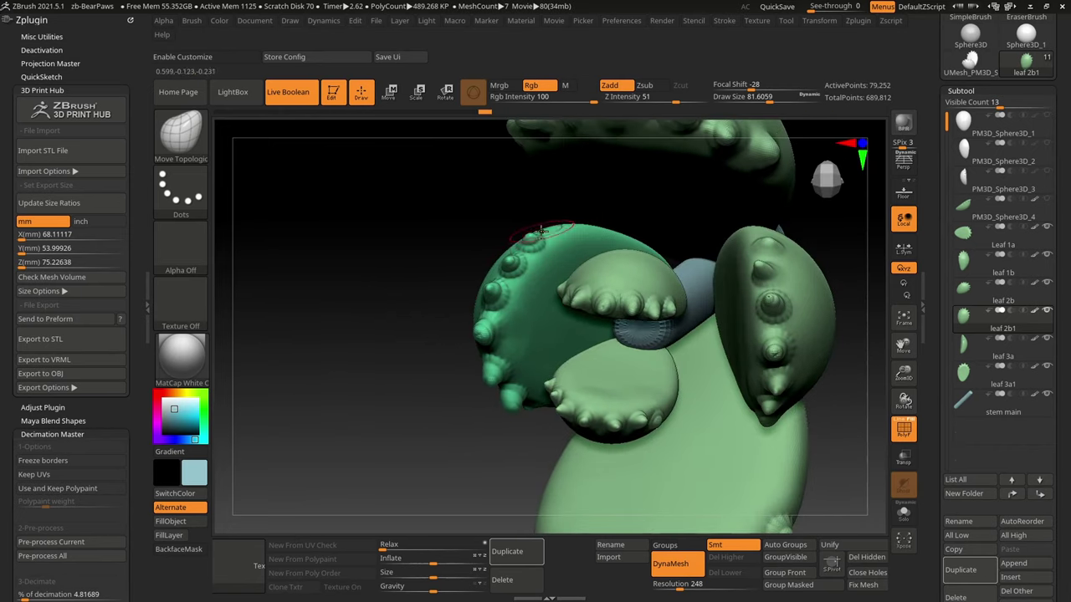
key("ctrl+z")
key("ctrl+z")
key("ctrl+z")
key("ctrl+z")
- Continue stepping through history over the leaf 2b and leaf 1b edits
key("ctrl+shift+z")
key("ctrl+shift+z")
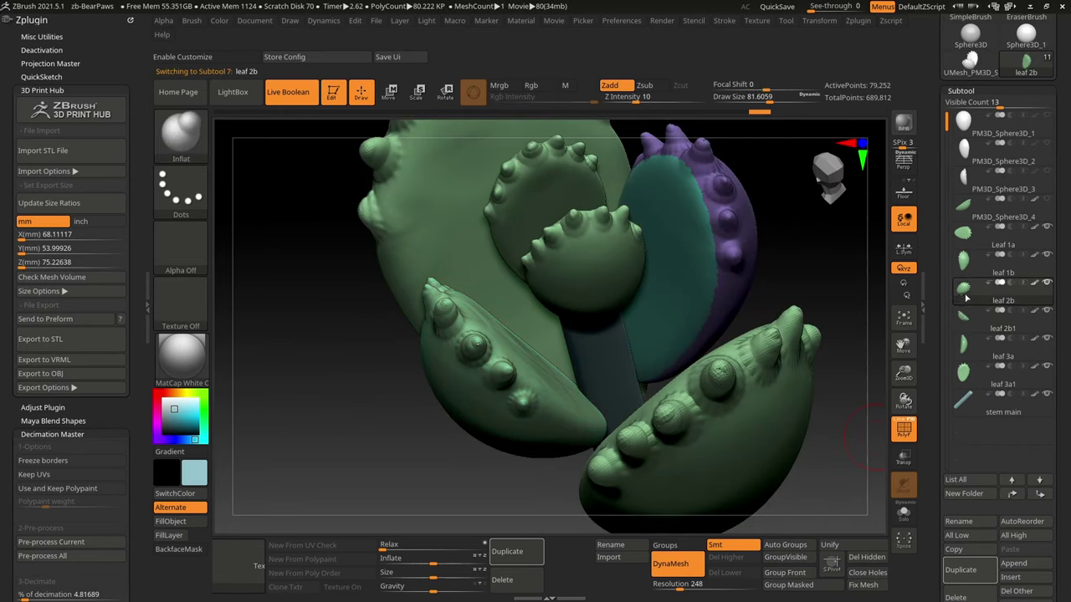
key("ctrl+shift+z")
key("ctrl+shift+z")
key("ctrl+shift+z")
key("space")
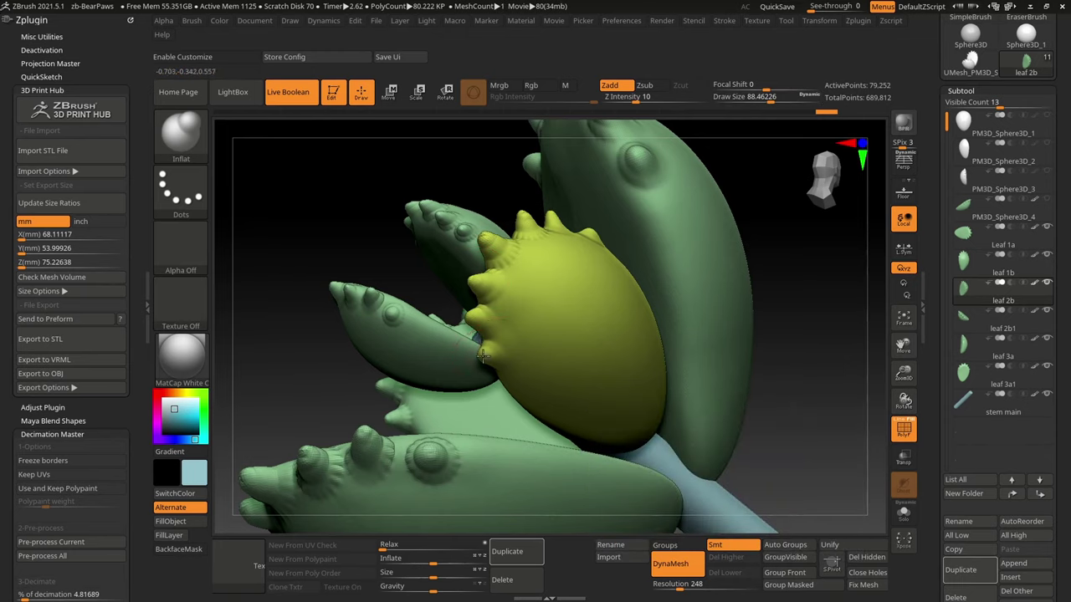
key("ctrl+z")
key("ctrl+z")
key("ctrl+z")
key("ctrl+shift+z")
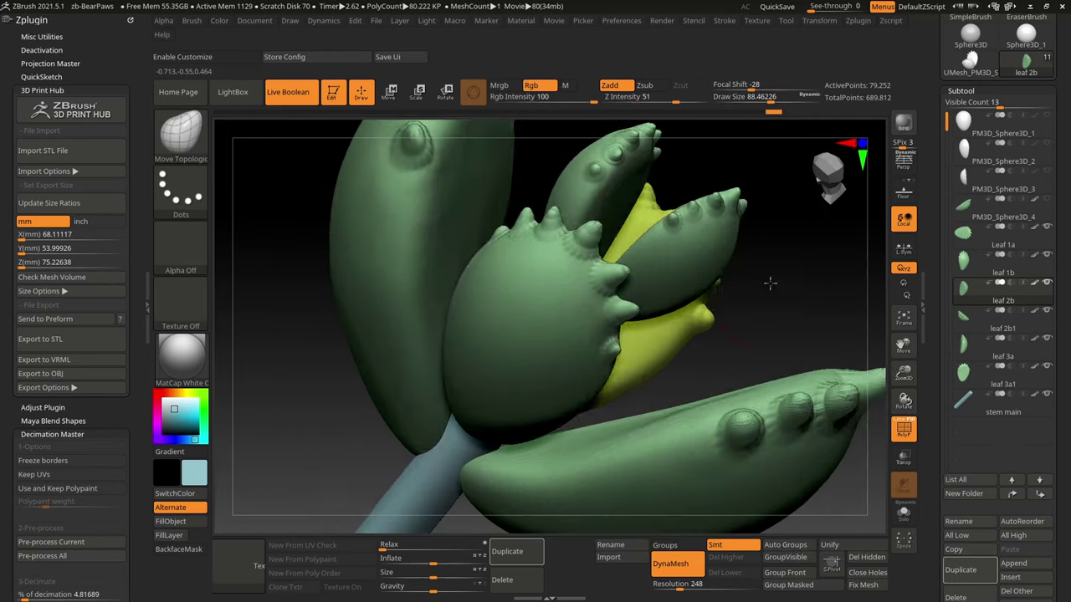
key("ctrl+shift+z")
key("ctrl+shift+z")
key("ctrl+shift+z")
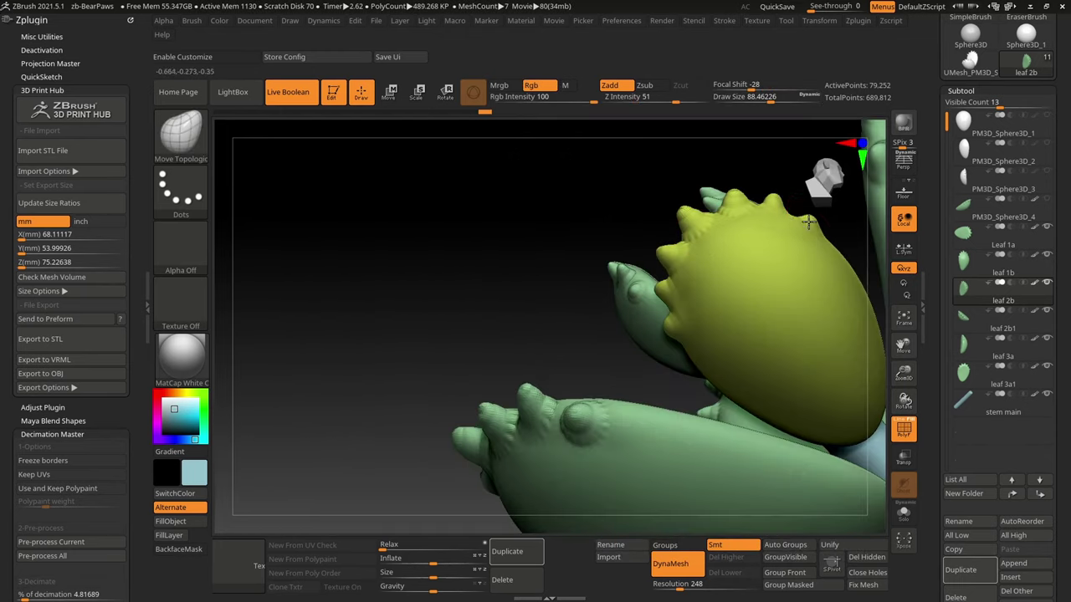
key("ctrl+shift+z")
key("ctrl+shift+z")
key("ctrl+shift+z")
key("ctrl+shift+z")
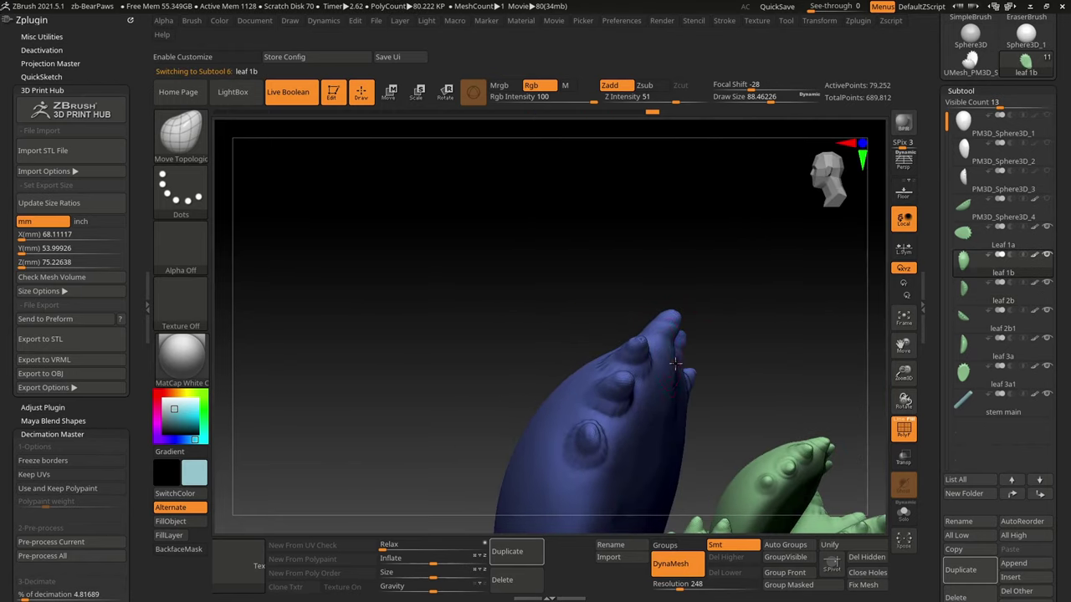
key("ctrl+shift+z")
key("ctrl+shift+z")
key("ctrl+shift+z")
key("ctrl+shift+z")
key("ctrl+shift+z")
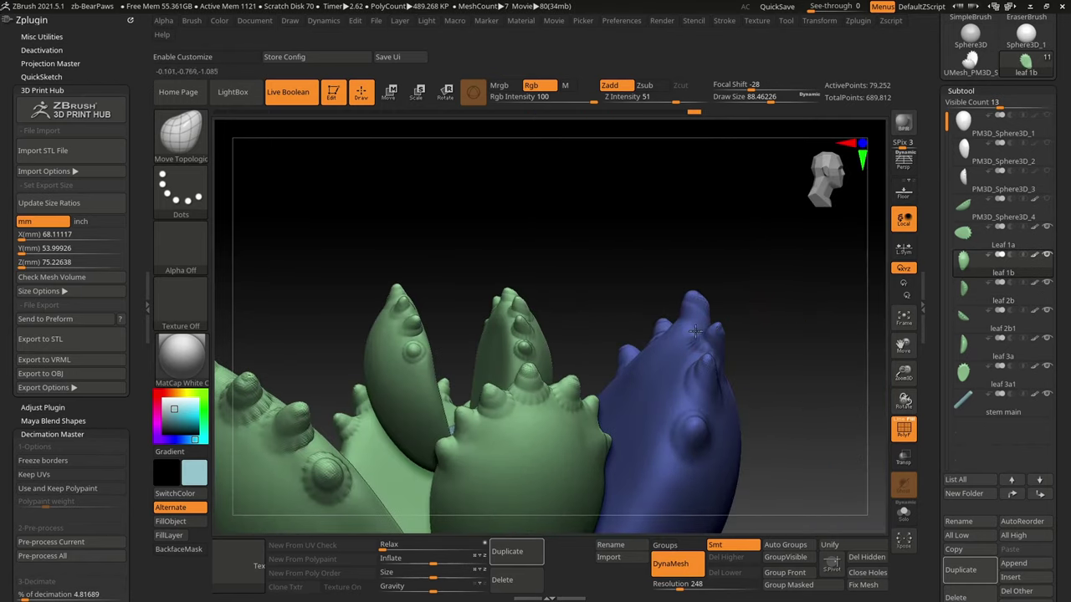
key("ctrl+shift+z")
key("ctrl+shift+z")
- Switch to the Inflate brush and undo the last edit
key("b")
key("i")
key("n")
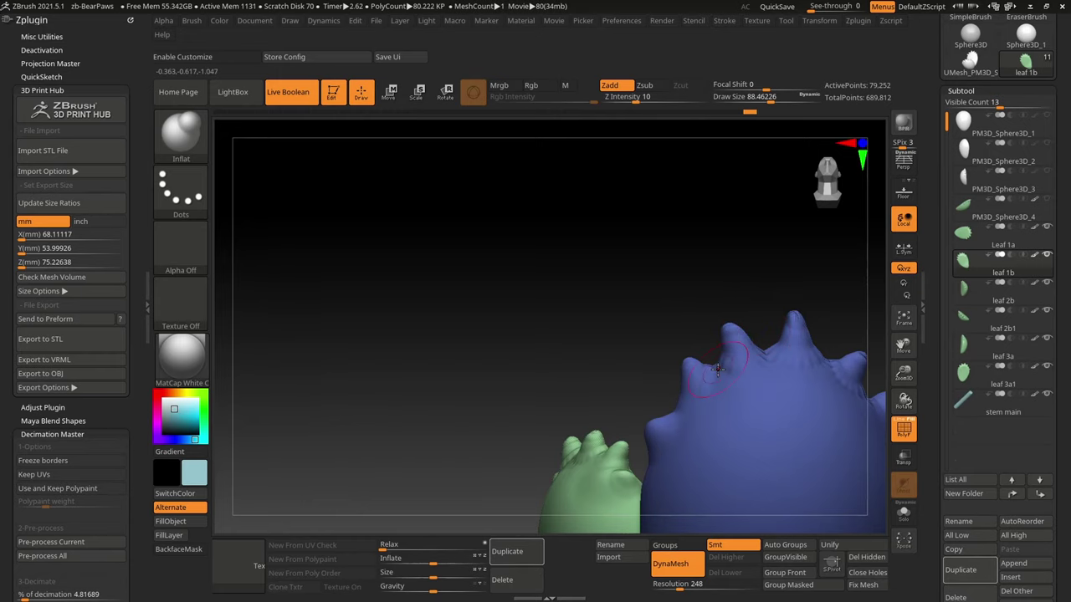
key("ctrl+z")
key("ctrl+z")
key("ctrl+z")
- Return to the Move Topological brush and redo three history steps
key("b")
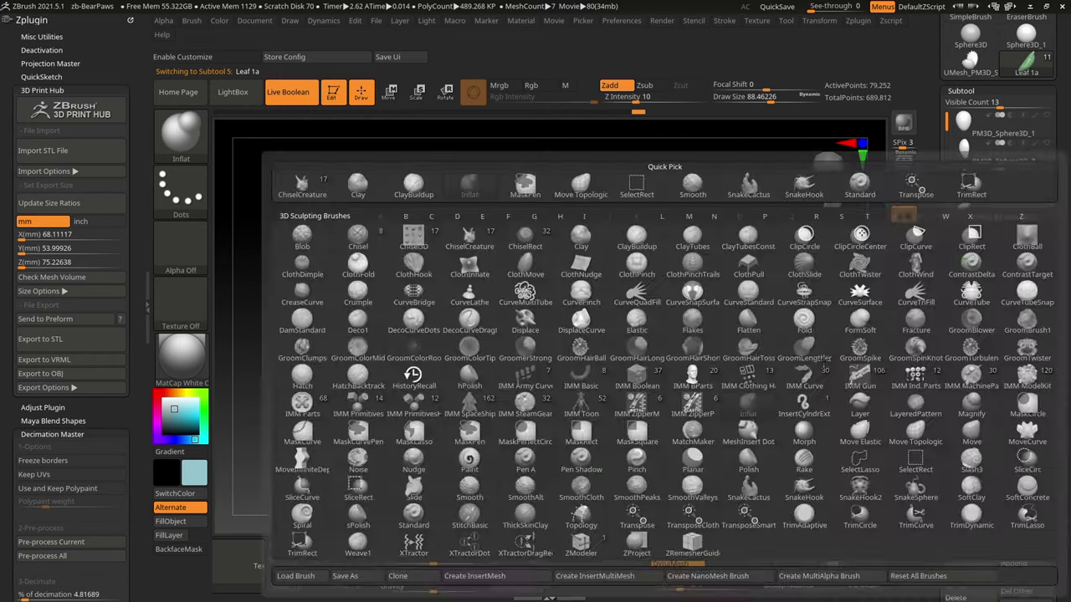
key("m")
key("t")
key("ctrl+shift+z")
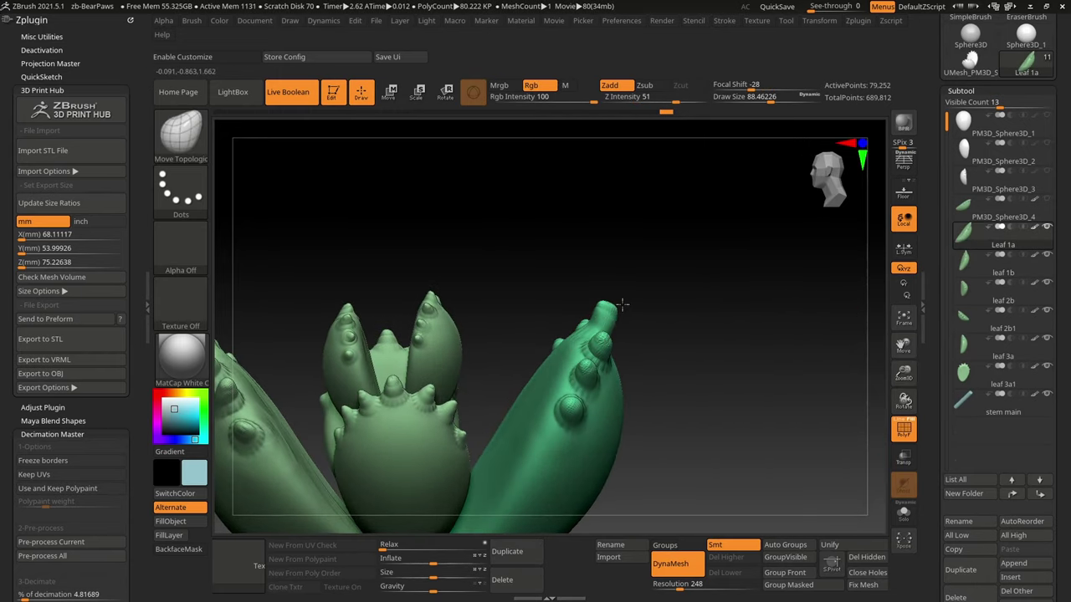
key("ctrl+shift+z")
key("ctrl+shift+z")
key("ctrl+shift+z")
key("ctrl+shift+z")
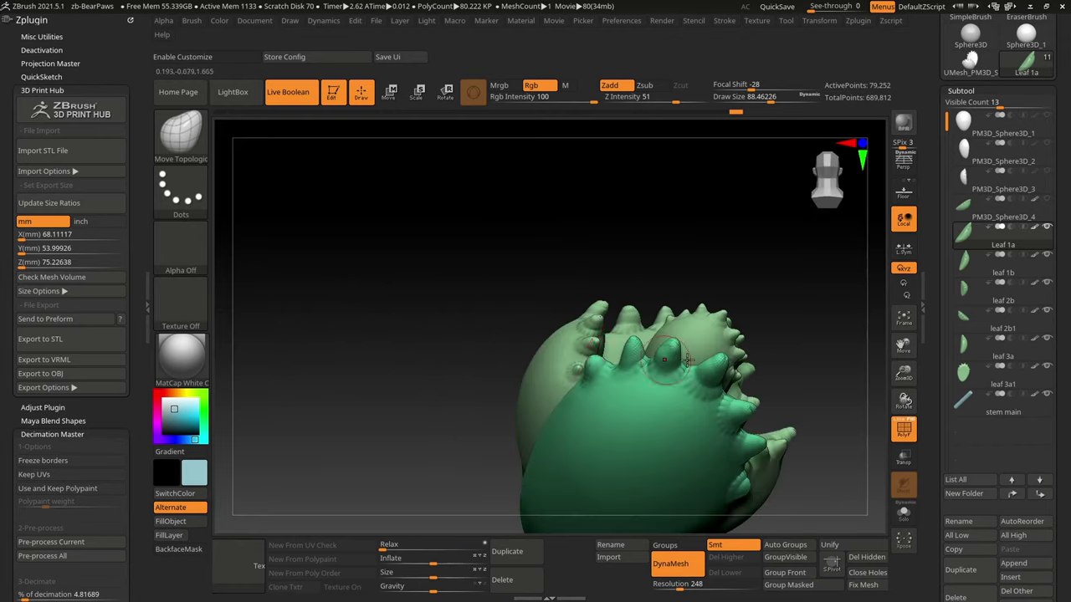
key("ctrl+shift+z")
key("ctrl+shift+z")
key("ctrl+shift+z")
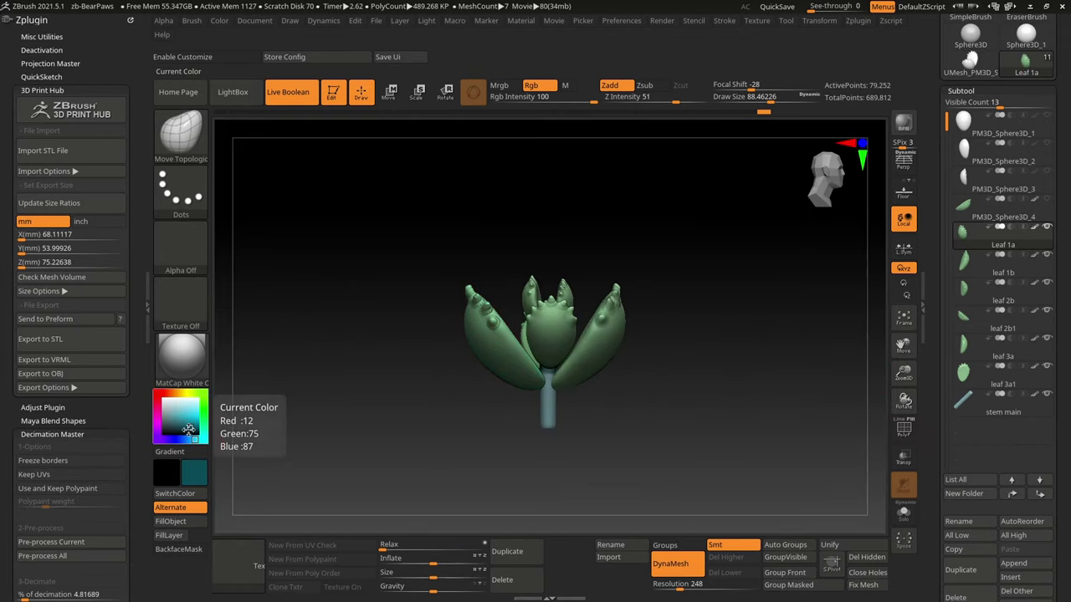
- Switch to the Color Spray stroke and spray pinkish-orange onto Leaf 1a's spike tips
left_click(181, 189)
left_click(384, 206)
left_click_drag(213, 243, 484, 373)
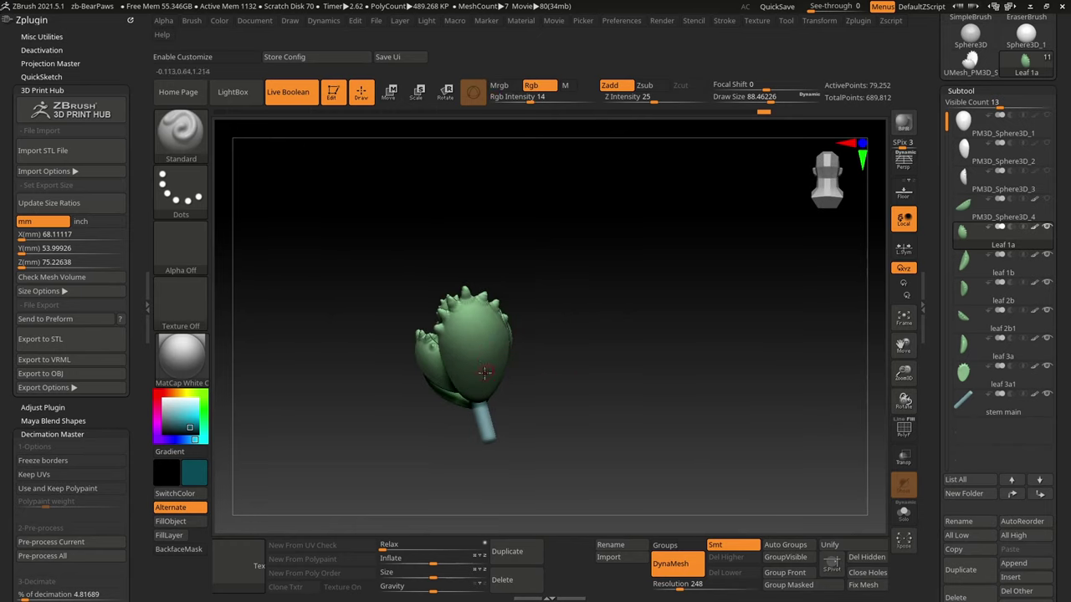
key("ctrl+z")
key("ctrl+z")
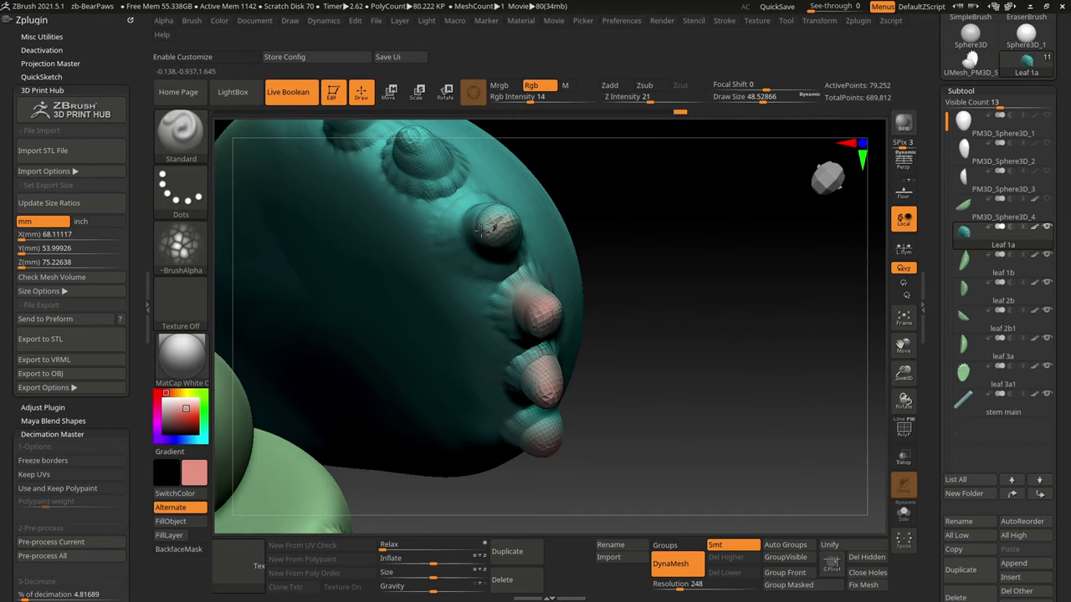
right_click_drag(484, 232, 608, 271)
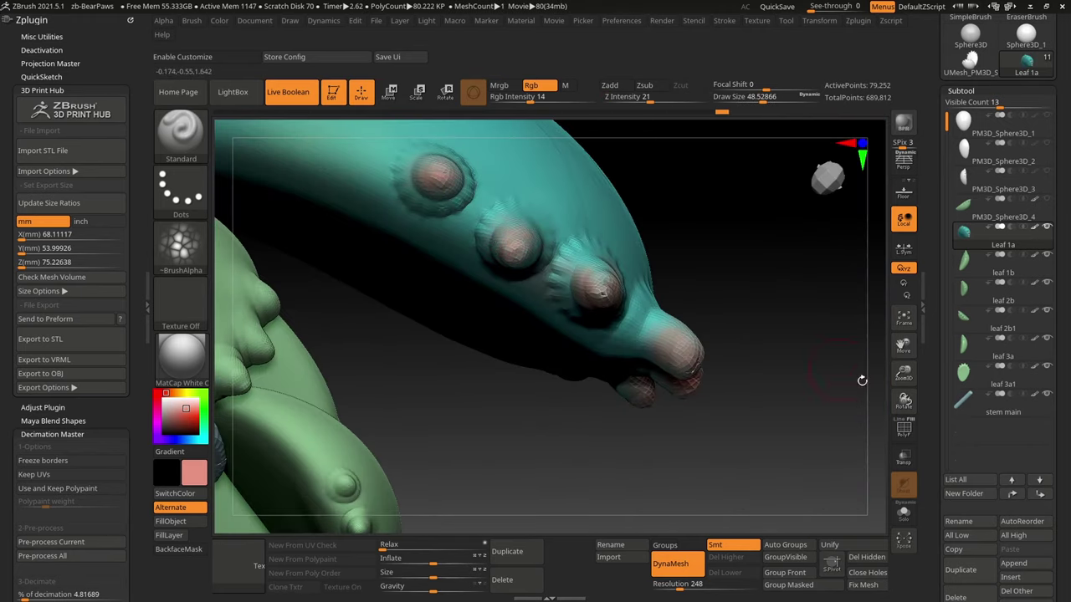
key("f")
mouse_move(861, 381)
right_mouse_down()
mouse_move(719, 424)
mouse_move(691, 401)
mouse_move(747, 443)
right_mouse_up()
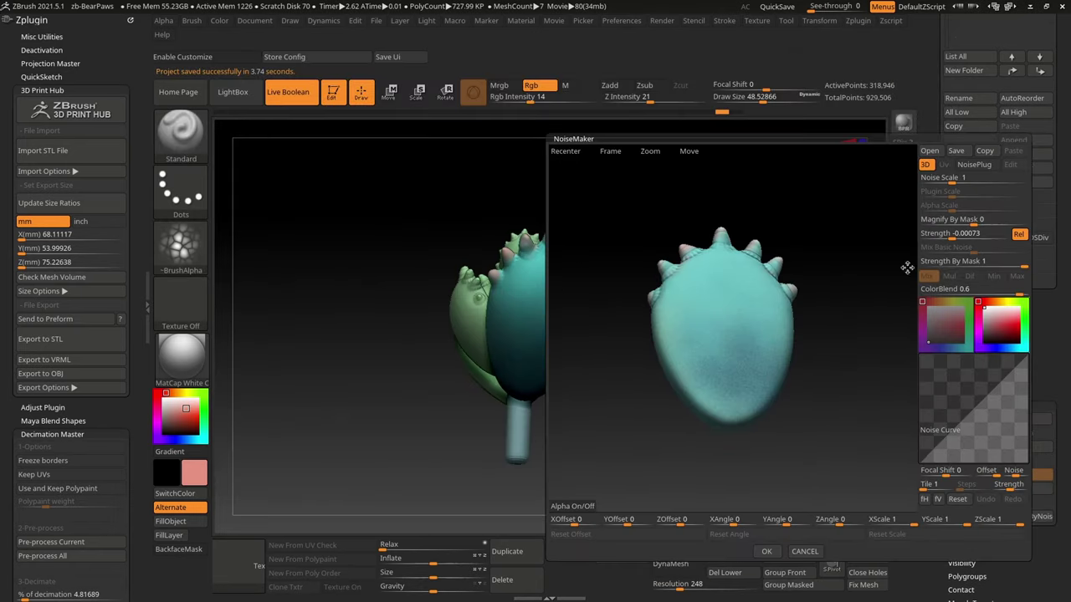
- Apply NoiseMaker surface noise to the teal leaf, scale about 2.17, strength about 0.018
left_click(974, 164)
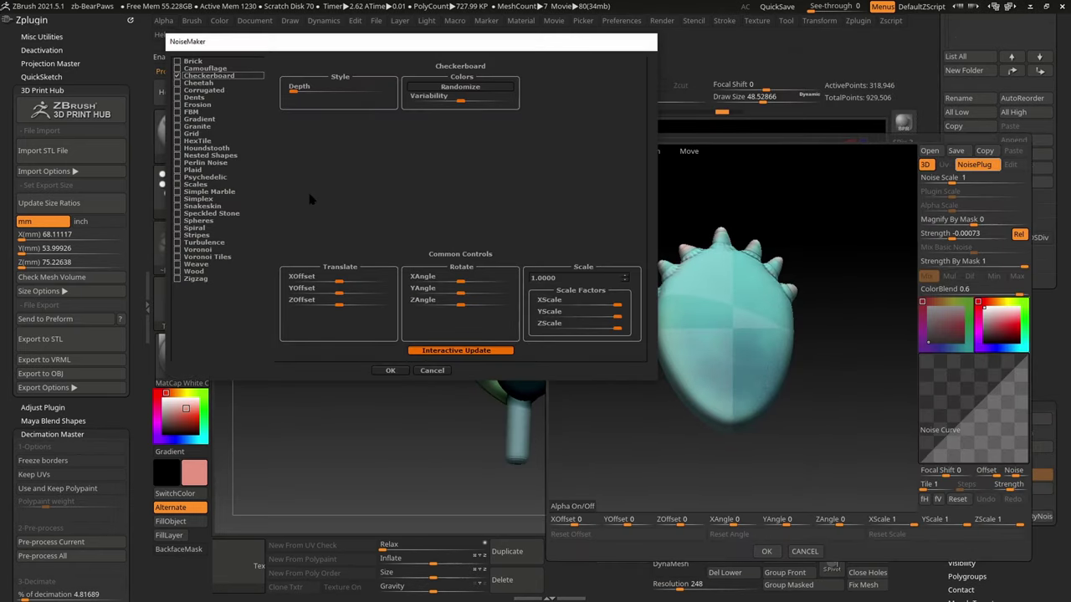
left_click(390, 370)
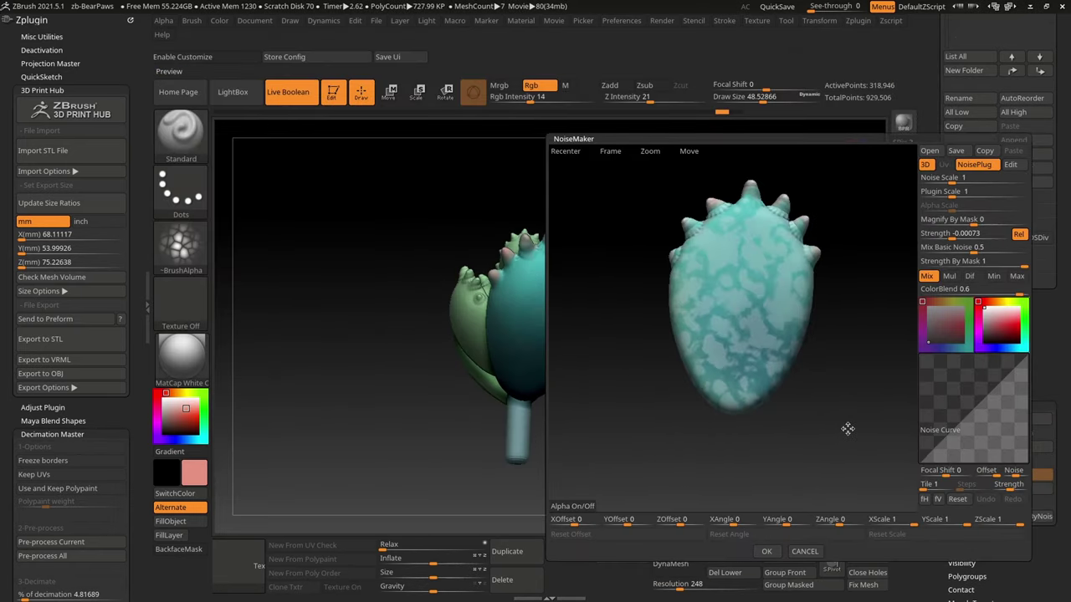
mouse_move(937, 191)
left_mouse_down()
mouse_move(953, 192)
mouse_move(939, 194)
left_mouse_up()
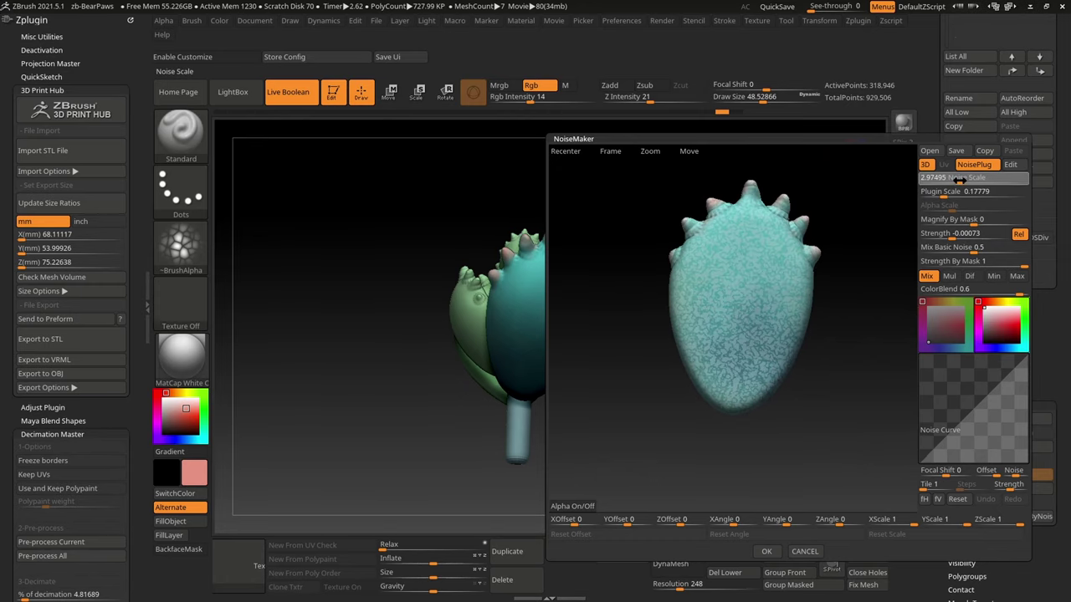
left_click_drag(987, 235, 979, 235)
left_click_drag(958, 191, 940, 192)
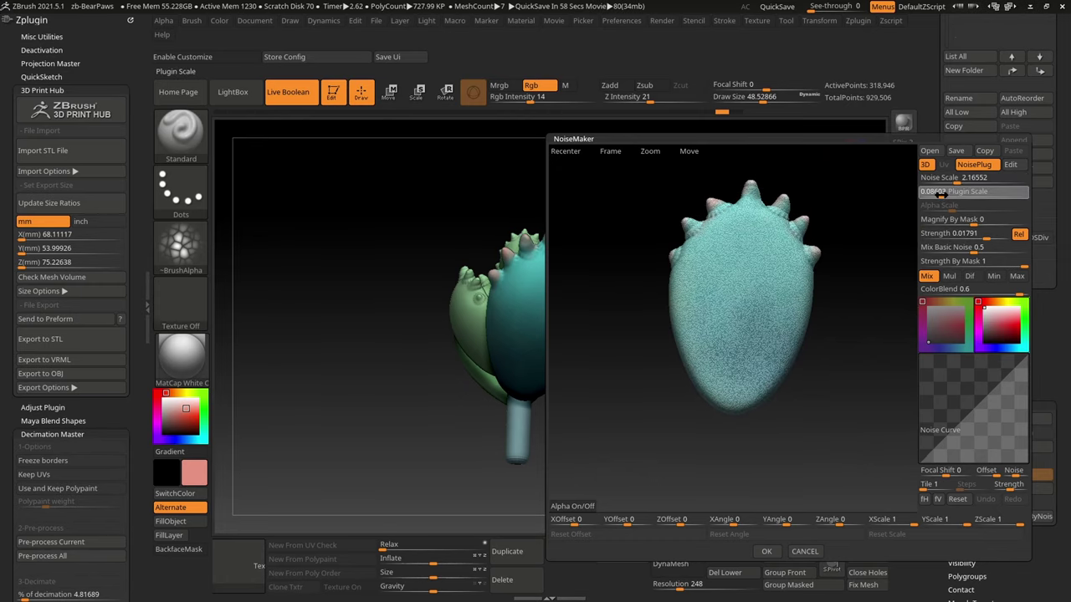
left_click(766, 551)
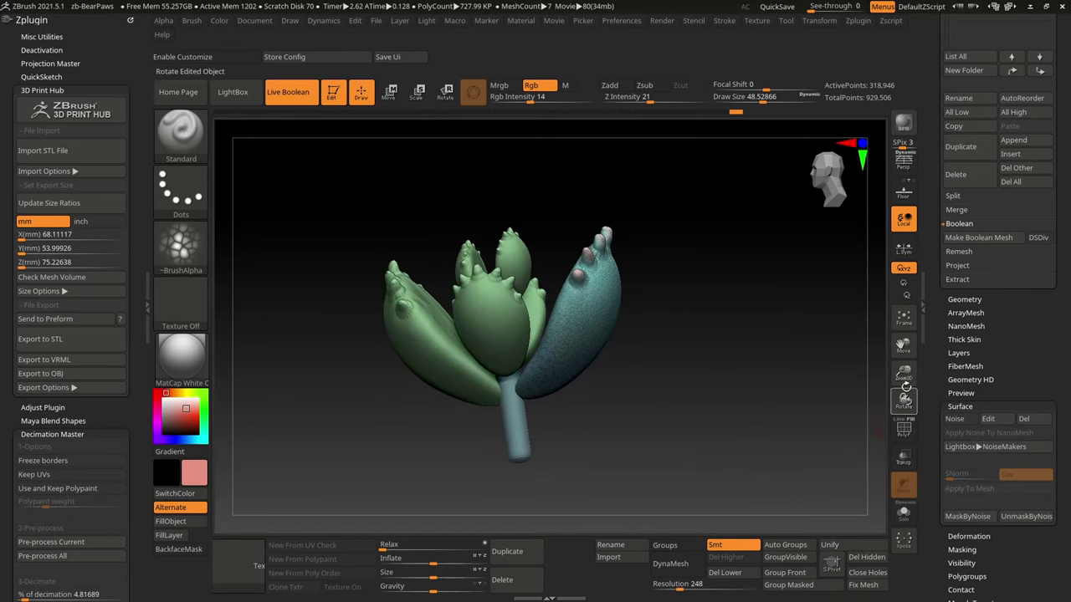
- Reopen the noise editor and start saving the noise settings as a file
scroll(805, 455, "up", 5)
left_click_drag(806, 454, 804, 450)
left_click(954, 419)
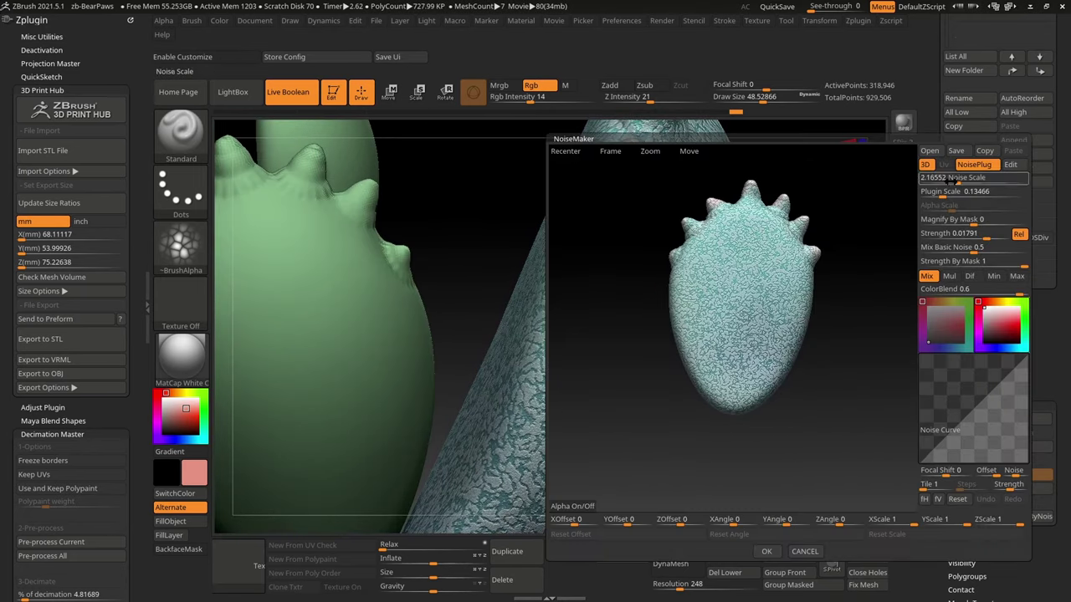
left_click(180, 71)
type("no")
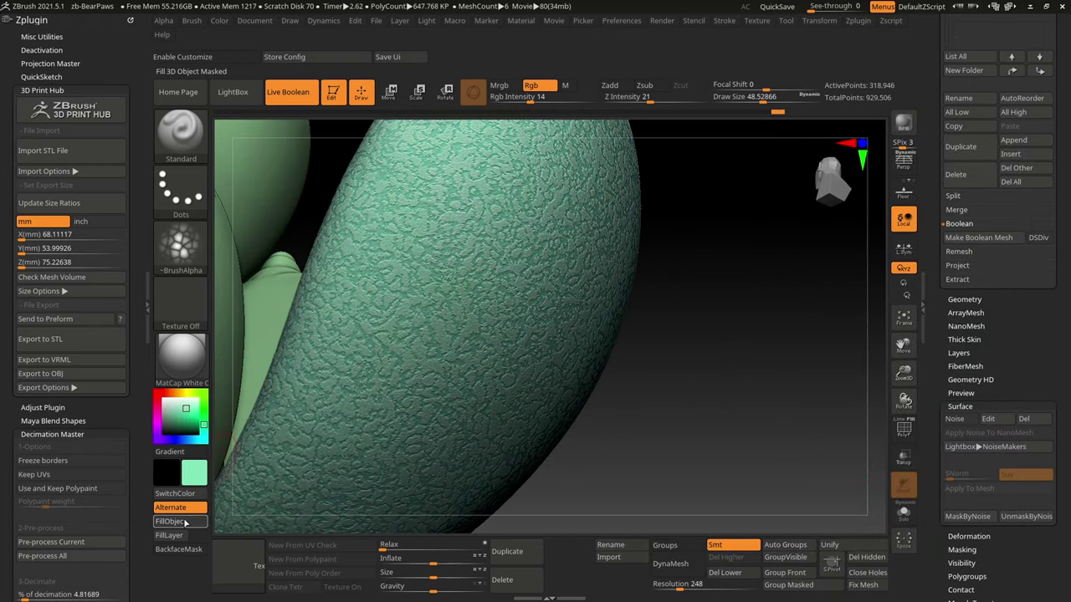
- Turn on the surface noise for the next leaf and check the texture
left_click_drag(594, 430, 720, 447)
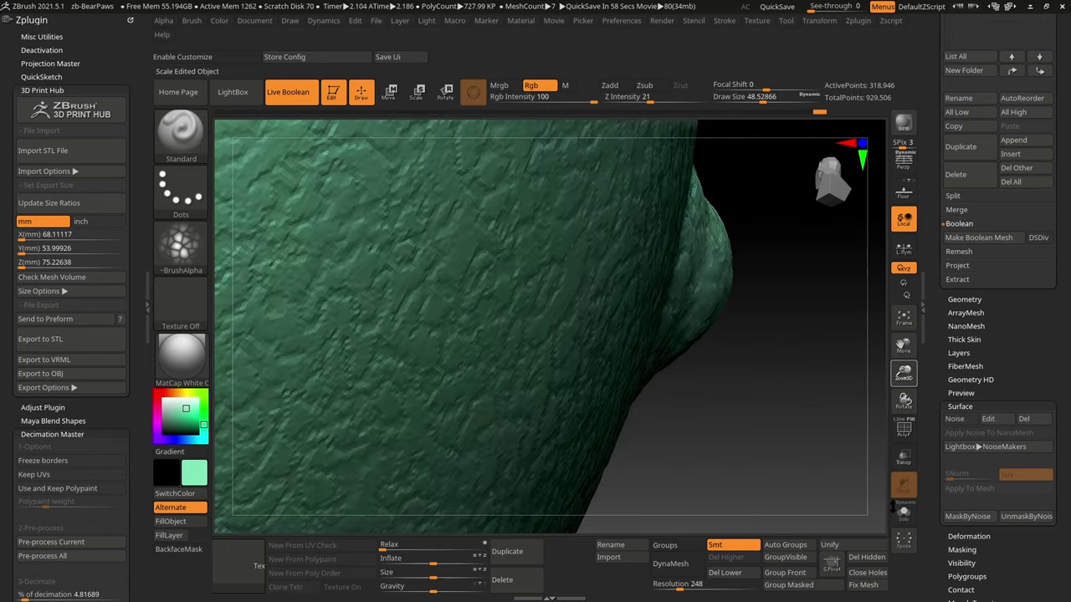
key("f")
mouse_move(701, 382)
left_mouse_down()
mouse_move(763, 404)
mouse_move(586, 419)
left_mouse_up()
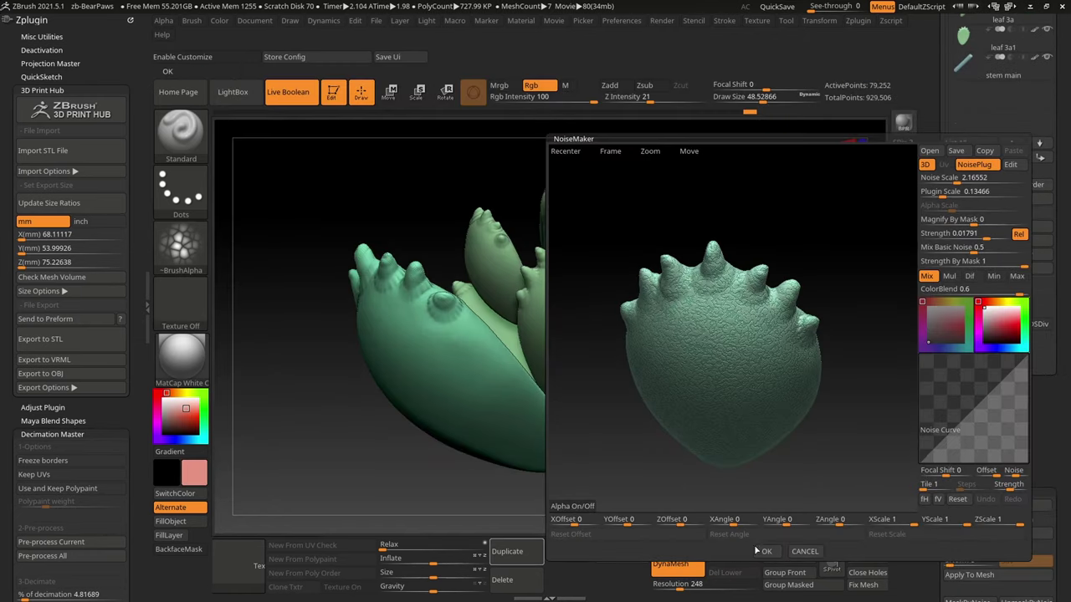
left_click(763, 551)
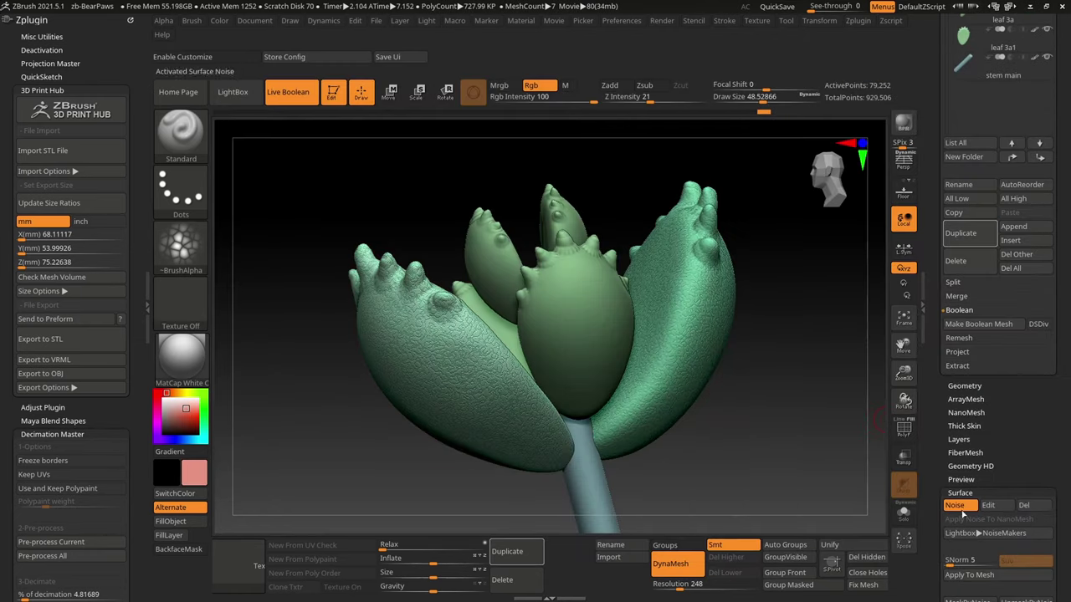
left_click_drag(678, 470, 635, 491)
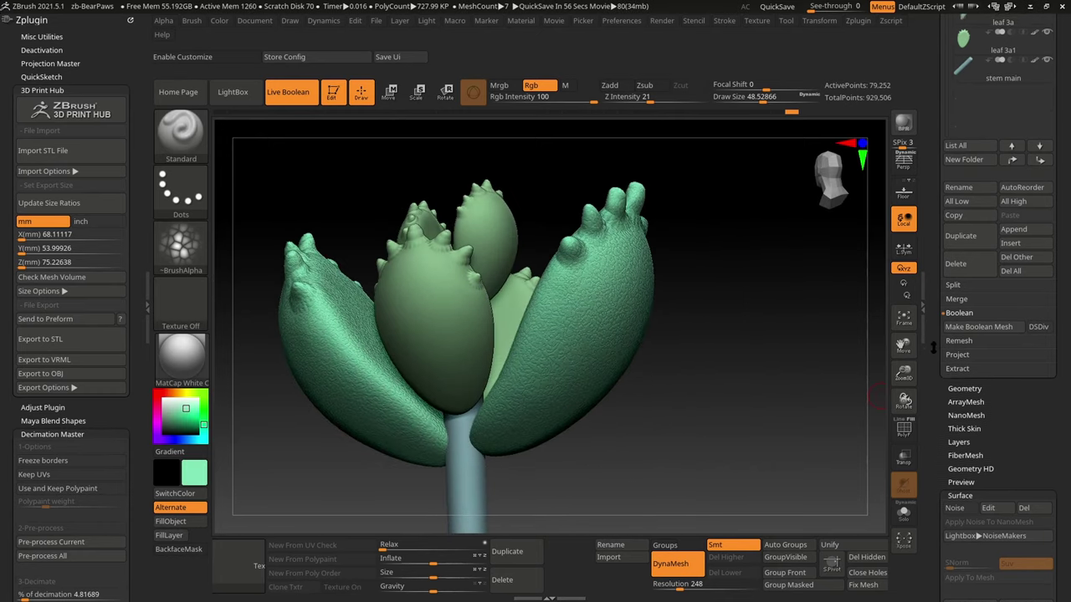
- Add surface noise to leaf 2b with pattern scale 0.17779
left_click(999, 167)
left_click_drag(829, 418, 586, 469)
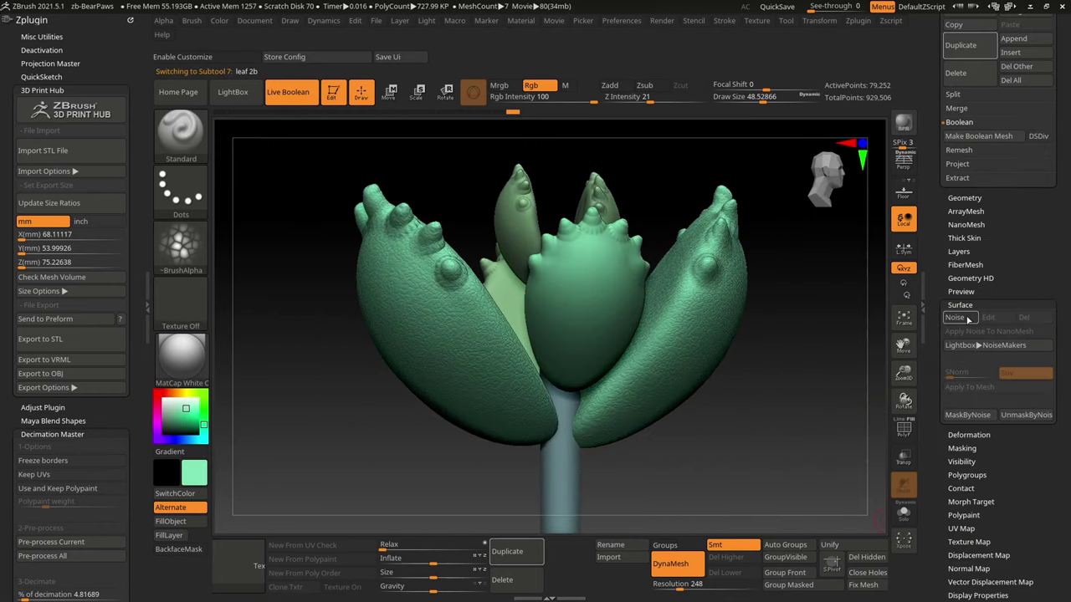
left_click(996, 372)
left_click_drag(970, 191, 944, 196)
left_click(766, 552)
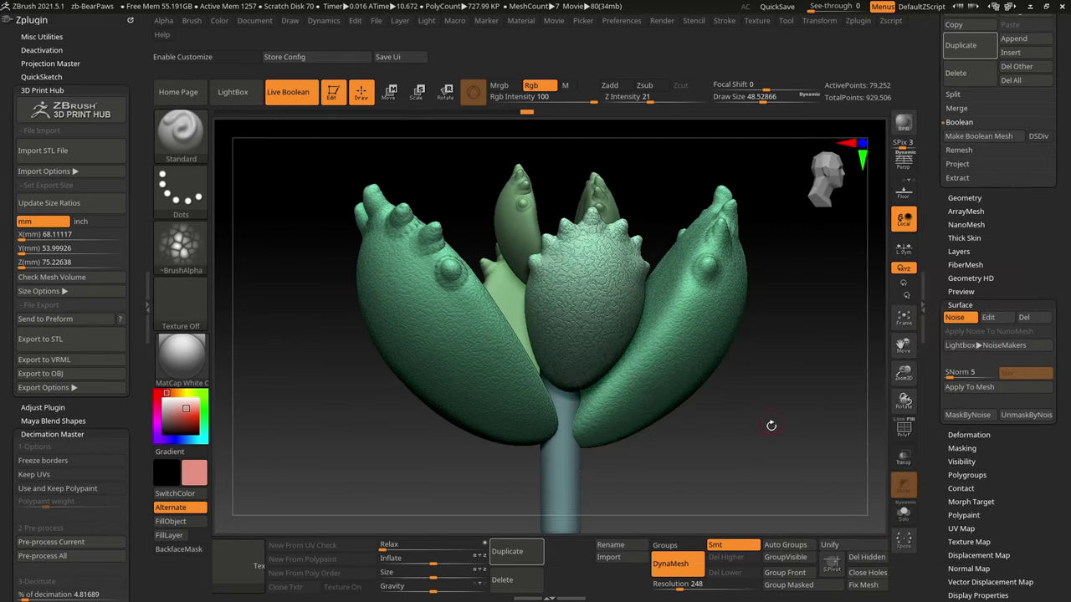
- Add surface noise to the central bud and fill it light blue
left_click(978, 344)
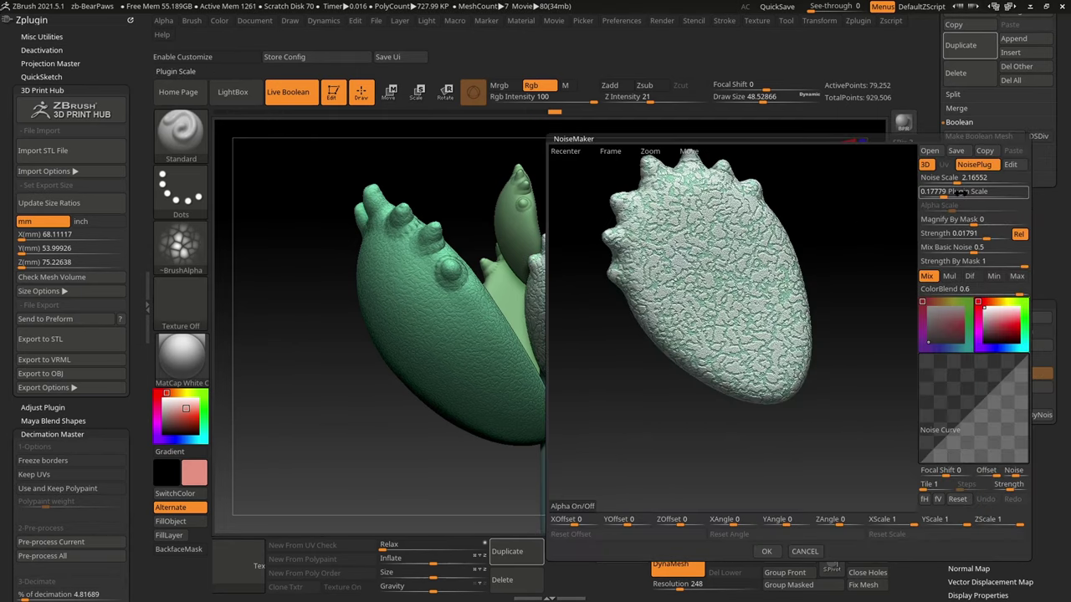
left_click(804, 553)
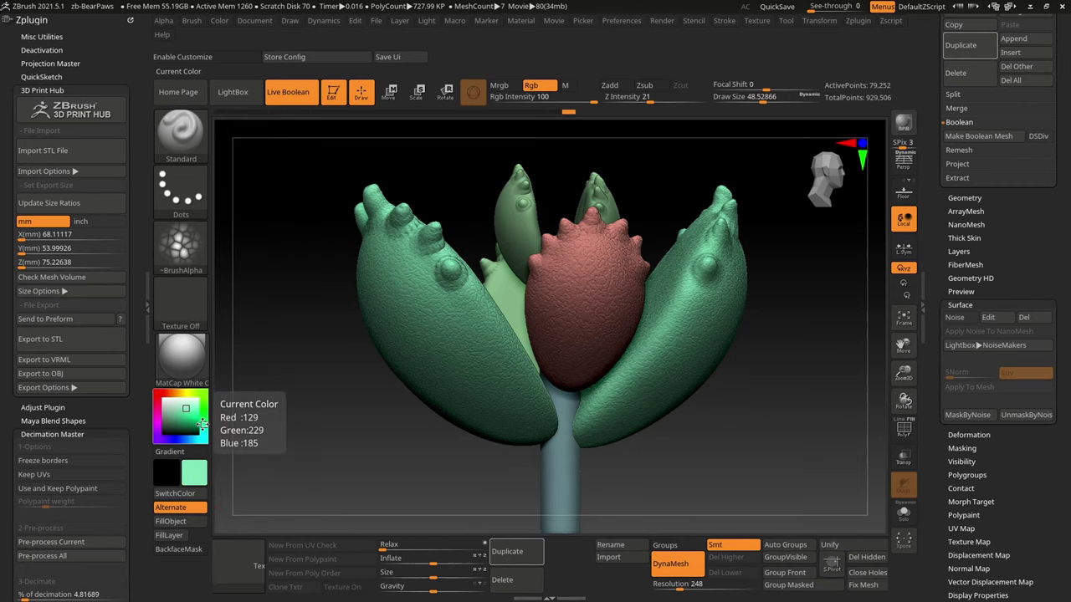
mouse_move(777, 511)
left_mouse_down()
mouse_move(837, 485)
mouse_move(860, 459)
left_mouse_up()
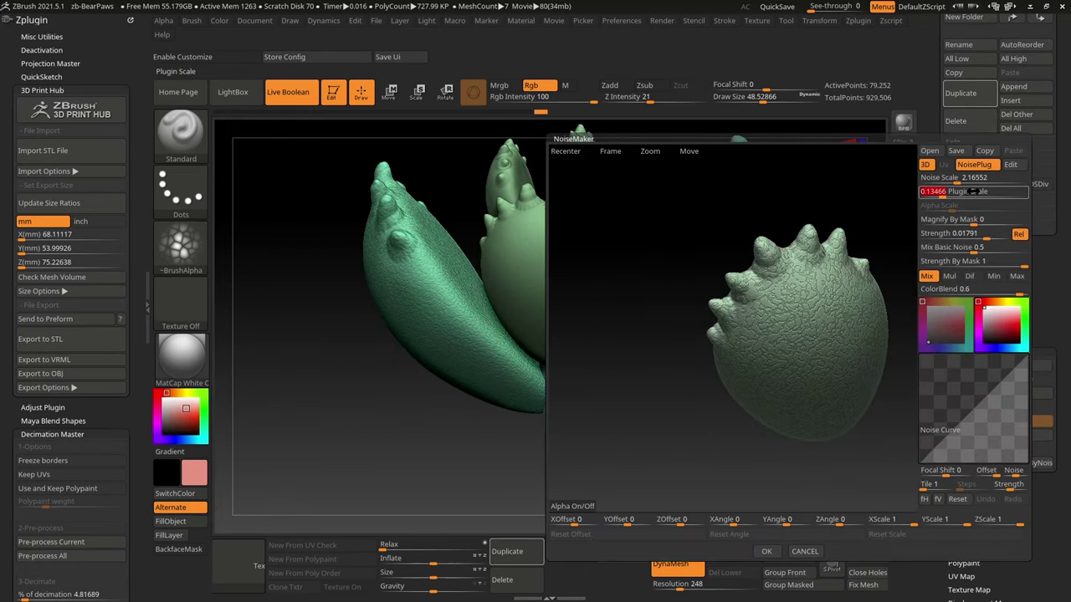
left_click(767, 551)
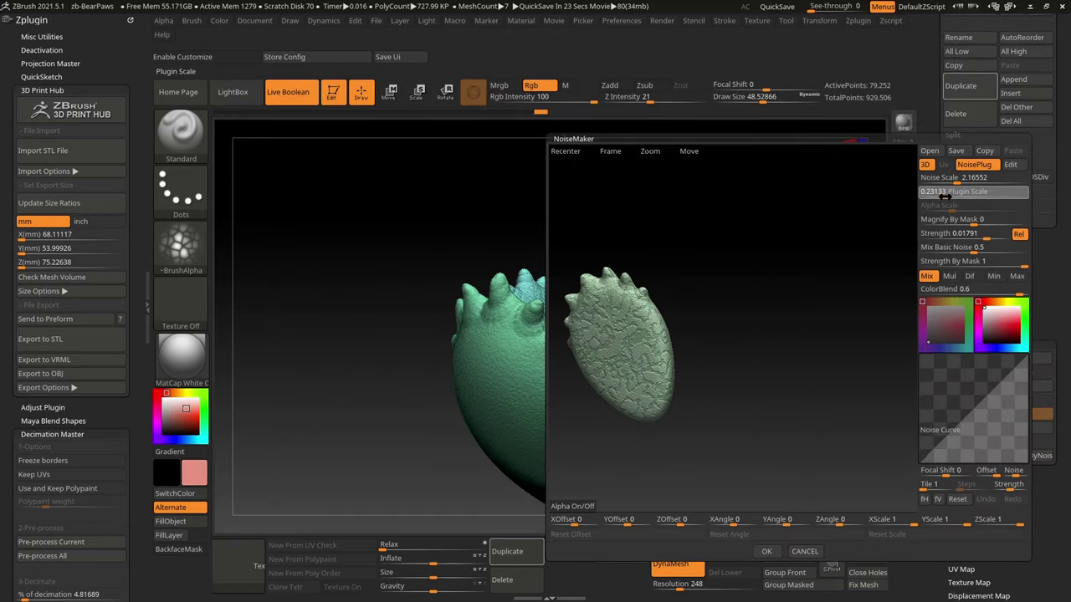
left_click(767, 552)
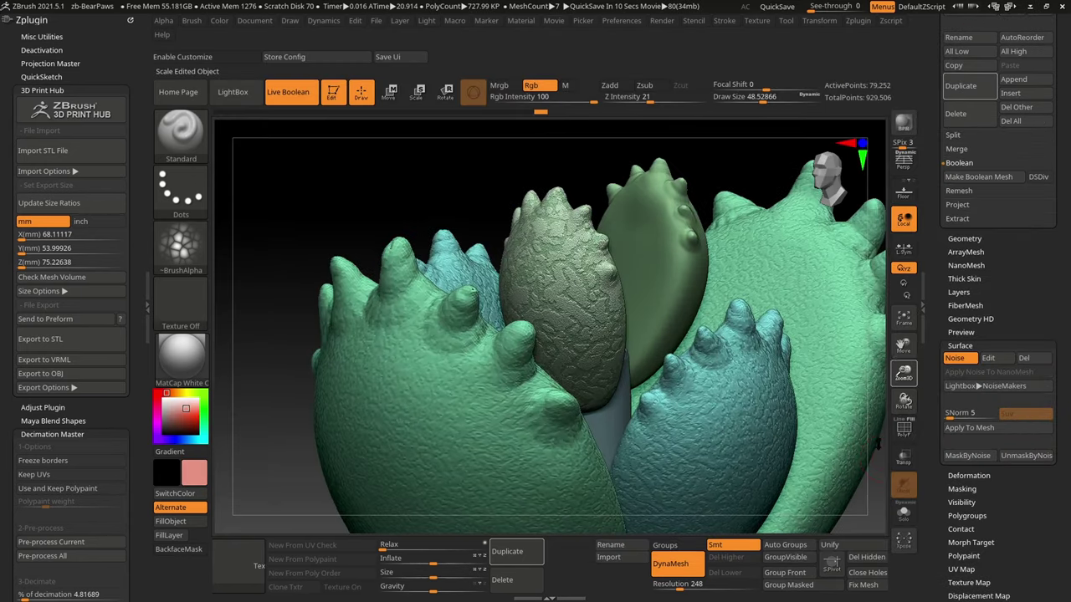
left_click(173, 521)
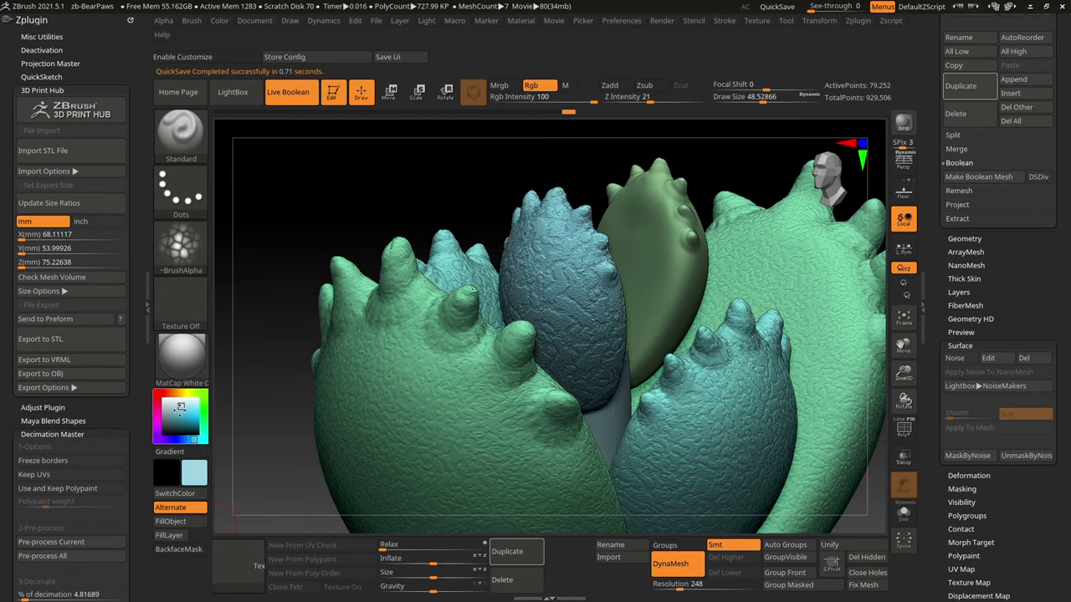
- Set the noise pattern scale on leaf 3a1 and bake the noise into the mesh
left_click(954, 251)
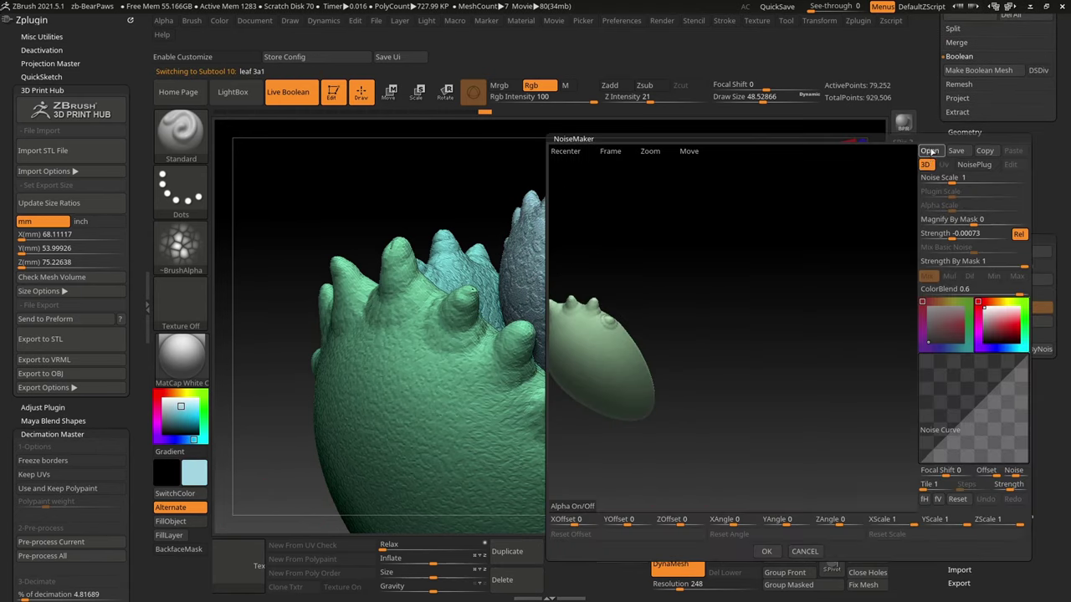
left_click(933, 191)
type("26")
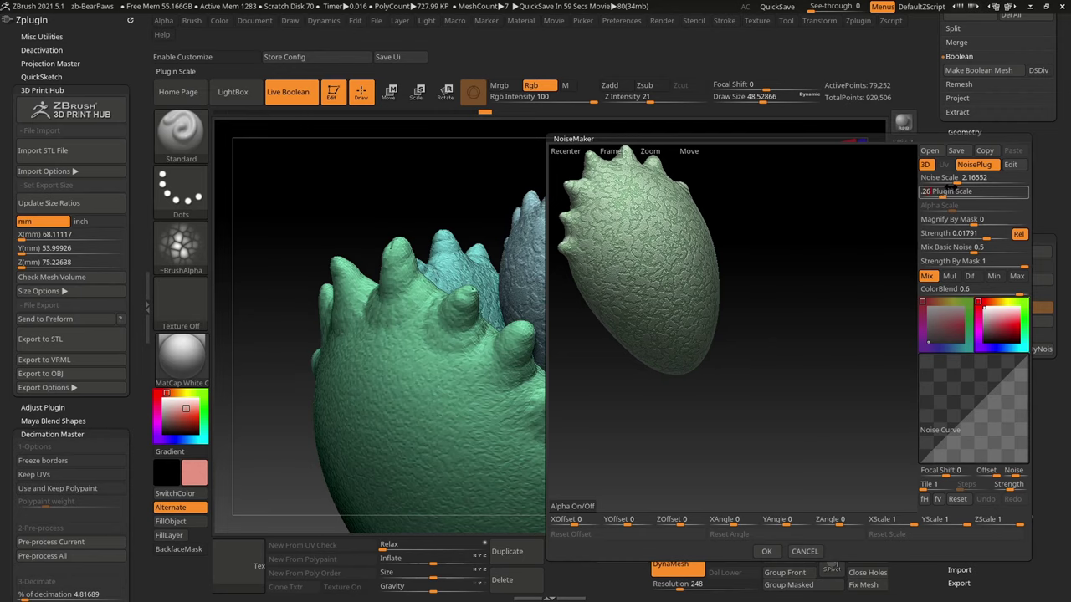
key("Return")
left_click(766, 552)
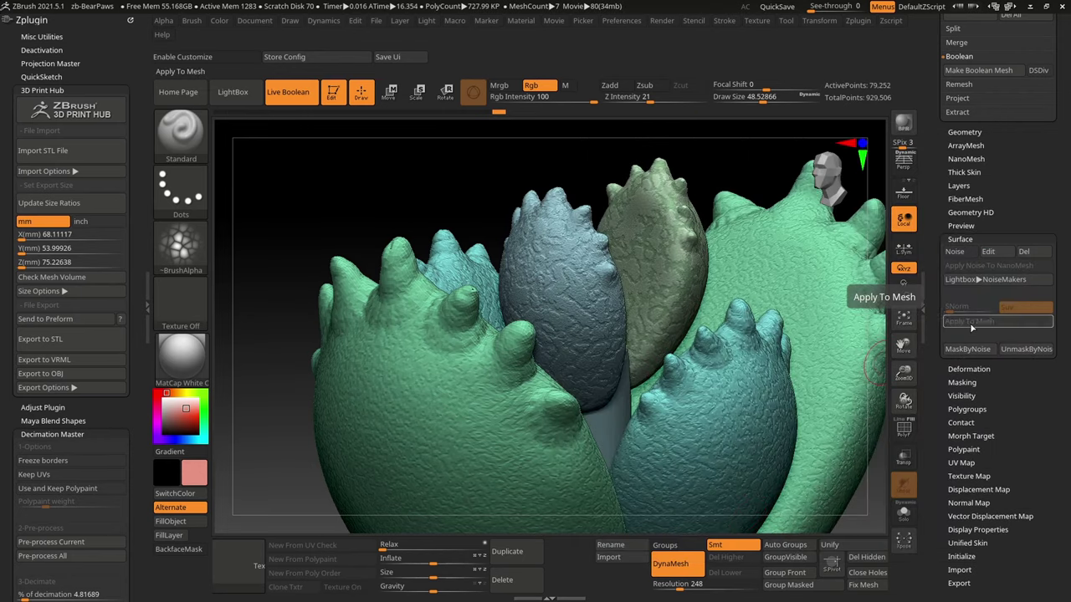
left_click(965, 323)
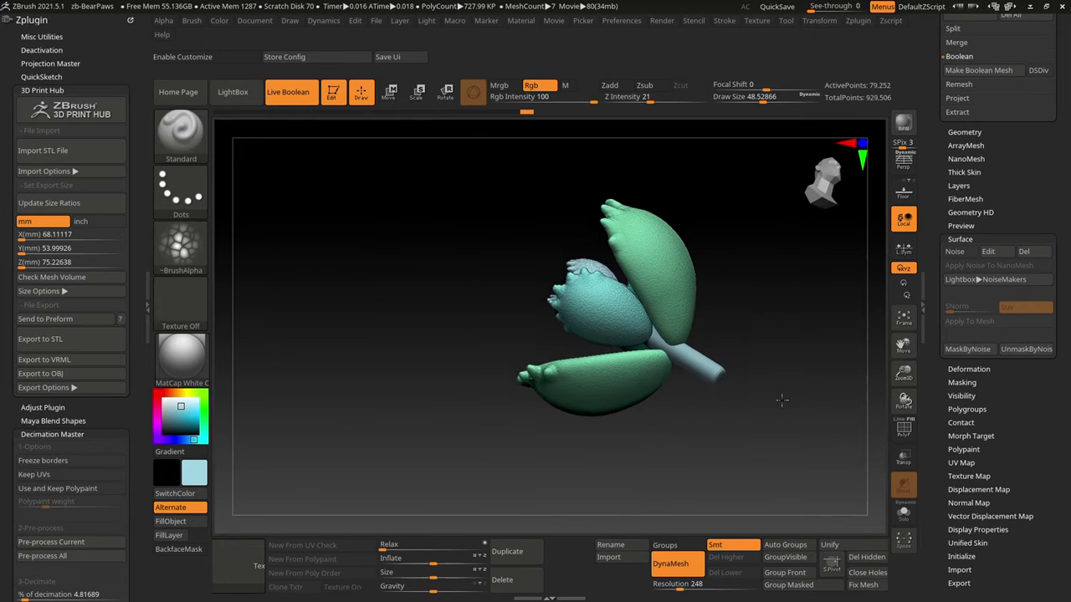
left_click_drag(599, 433, 777, 399)
scroll(973, 147, "up", 5)
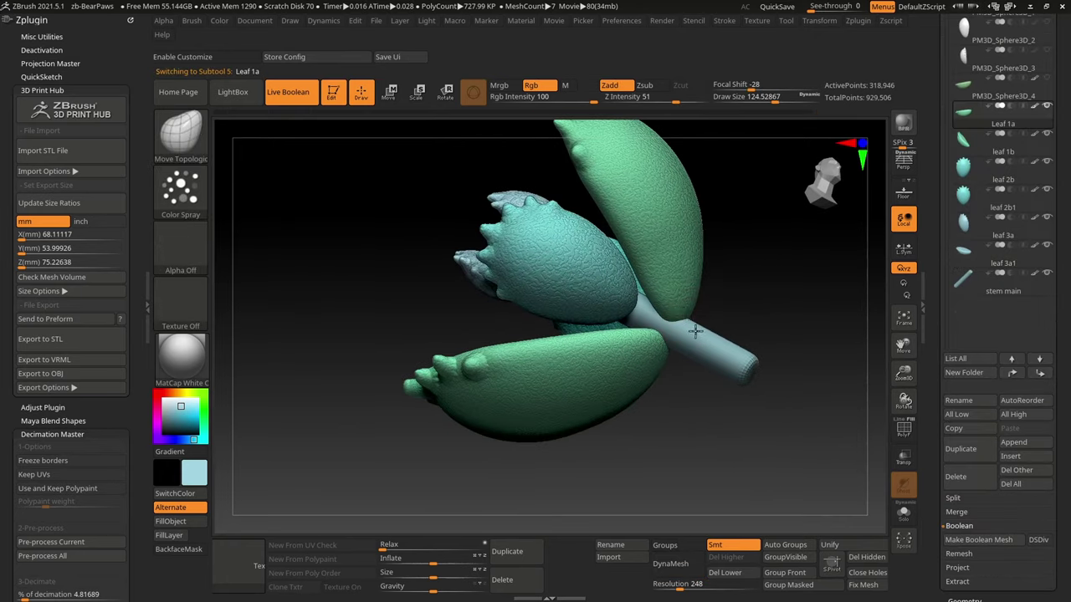
mouse_move(704, 358)
right_mouse_down()
mouse_move(648, 278)
mouse_move(687, 366)
mouse_move(695, 347)
mouse_move(569, 376)
mouse_move(679, 390)
mouse_move(616, 415)
mouse_move(627, 276)
right_mouse_up()
left_click(627, 276, "alt")
mouse_move(626, 348)
right_mouse_down()
mouse_move(586, 306)
mouse_move(583, 335)
mouse_move(853, 263)
right_mouse_up()
left_click(508, 359, "alt")
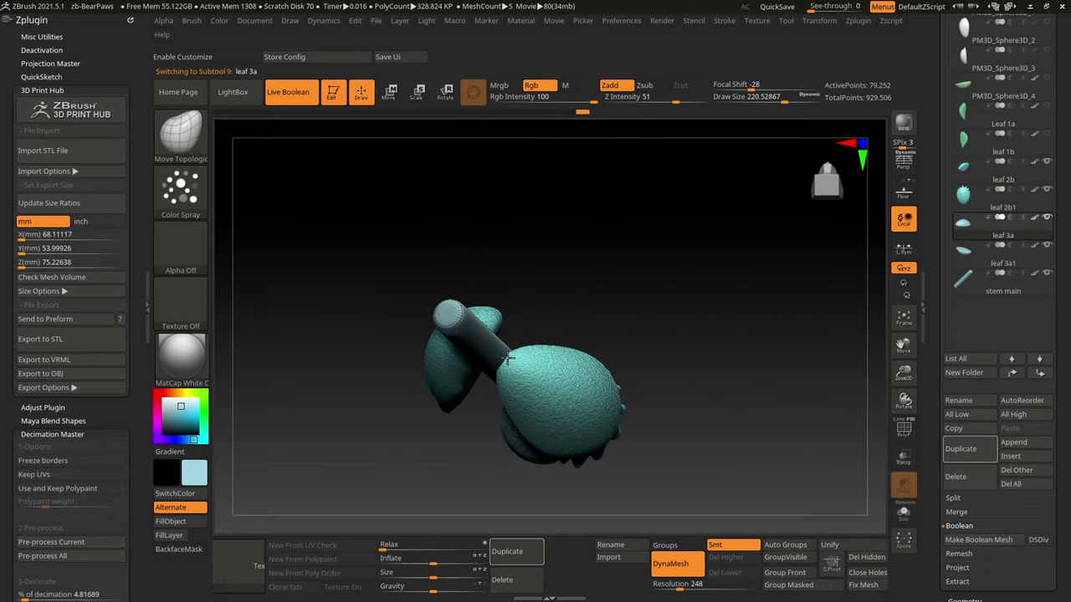
mouse_move(497, 357)
right_mouse_down()
mouse_move(569, 342)
mouse_move(522, 358)
mouse_move(433, 335)
mouse_move(552, 371)
mouse_move(542, 320)
right_mouse_up()
mouse_move(594, 379)
right_mouse_down()
mouse_move(754, 385)
mouse_move(617, 471)
mouse_move(619, 348)
mouse_move(564, 423)
mouse_move(529, 520)
mouse_move(636, 316)
right_mouse_up()
left_click(620, 376, "alt")
mouse_move(681, 360)
right_mouse_down()
mouse_move(566, 406)
mouse_move(543, 354)
mouse_move(674, 461)
right_mouse_up()
mouse_move(559, 379)
right_mouse_down()
mouse_move(751, 259)
mouse_move(538, 306)
mouse_move(710, 339)
mouse_move(633, 282)
mouse_move(567, 332)
mouse_move(691, 371)
mouse_move(622, 304)
mouse_move(634, 247)
mouse_move(609, 249)
right_mouse_up()
left_click(566, 332, "alt")
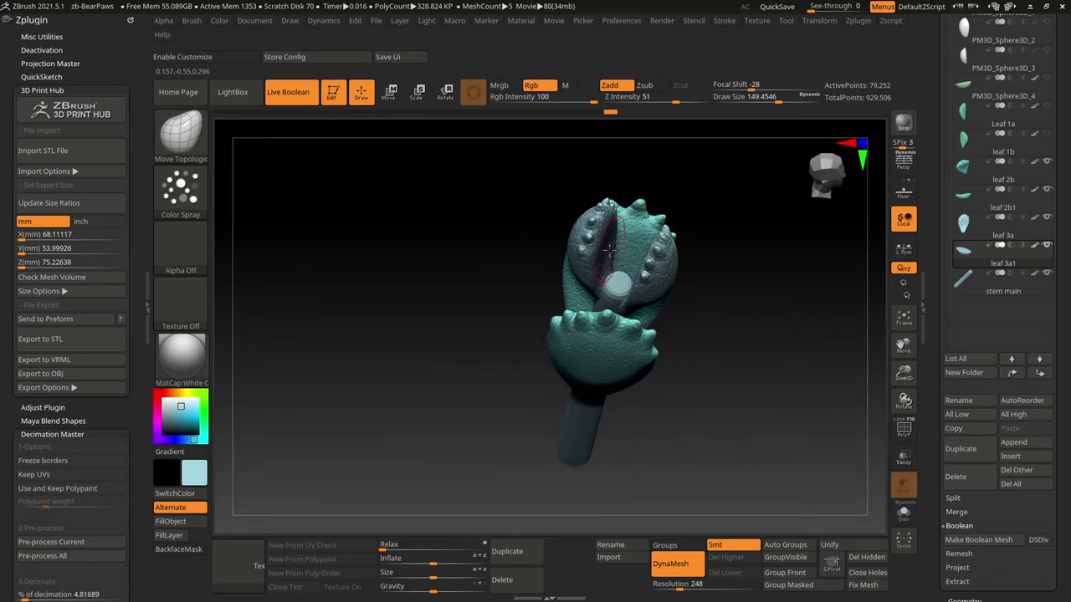
mouse_move(748, 311)
right_mouse_down()
mouse_move(705, 239)
mouse_move(645, 243)
mouse_move(669, 318)
mouse_move(661, 364)
mouse_move(686, 311)
mouse_move(717, 280)
mouse_move(753, 335)
mouse_move(719, 322)
right_mouse_up()
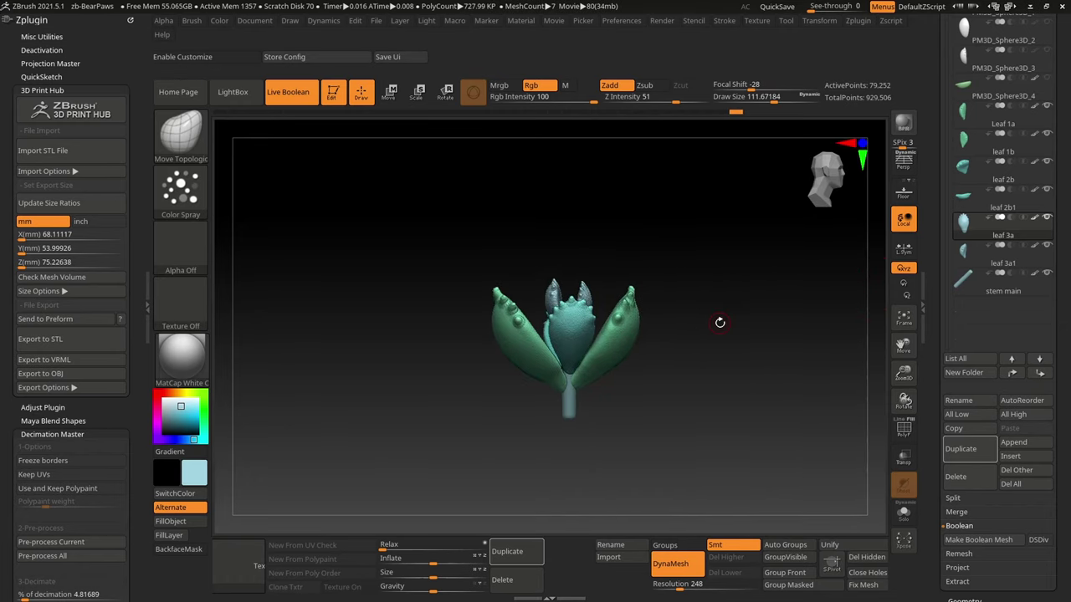
- Overwrite zb-BearPaws.zpr with the current project, then view the flower in perspective
key("ctrl+s")
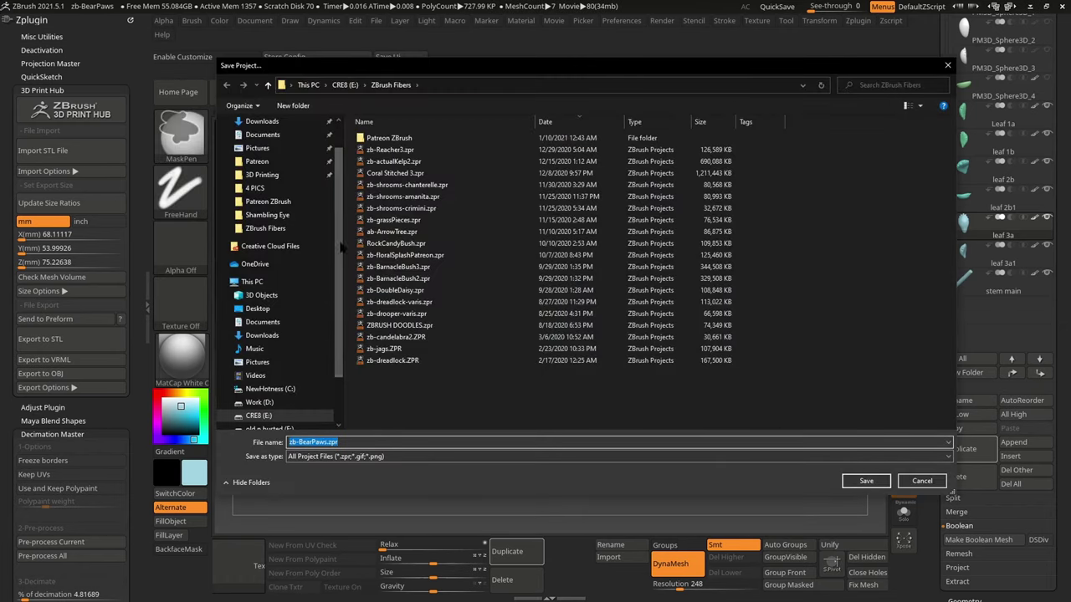
left_click(266, 228)
left_click(866, 480)
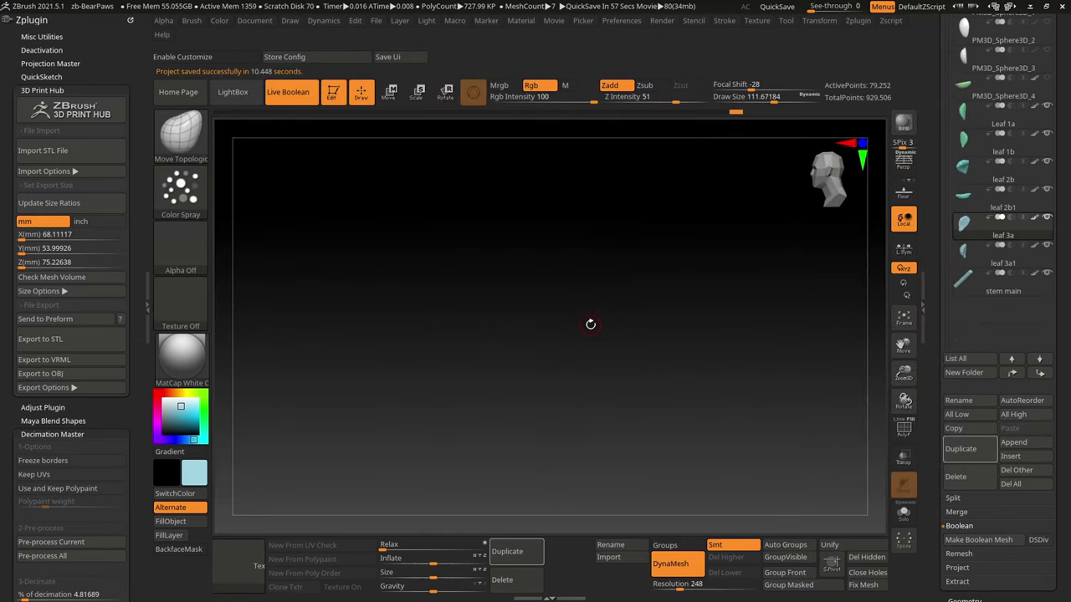
key("p")
right_click_drag(911, 429, 716, 441)
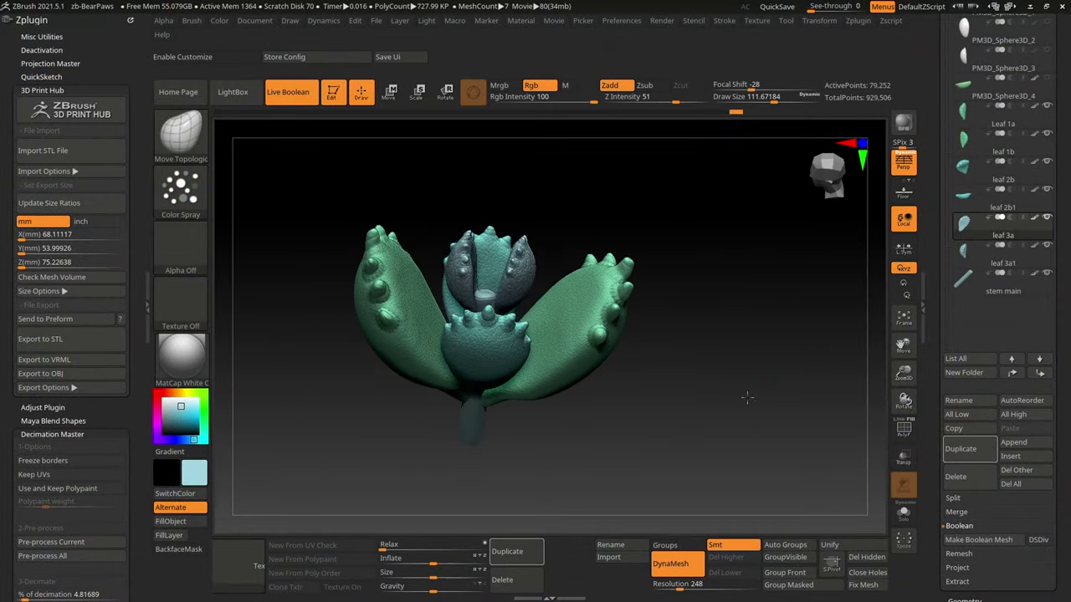
- Select the leaf 3a1 subtool with the move gizmo, viewing the flower from above
key("w")
right_click_drag(529, 262, 536, 266)
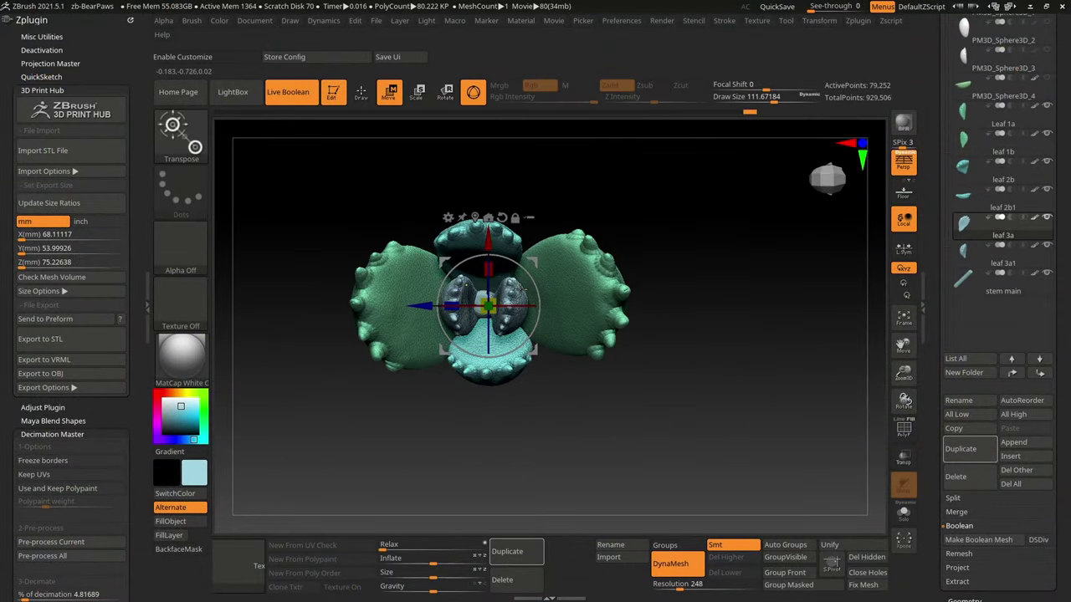
left_click(539, 285, "alt")
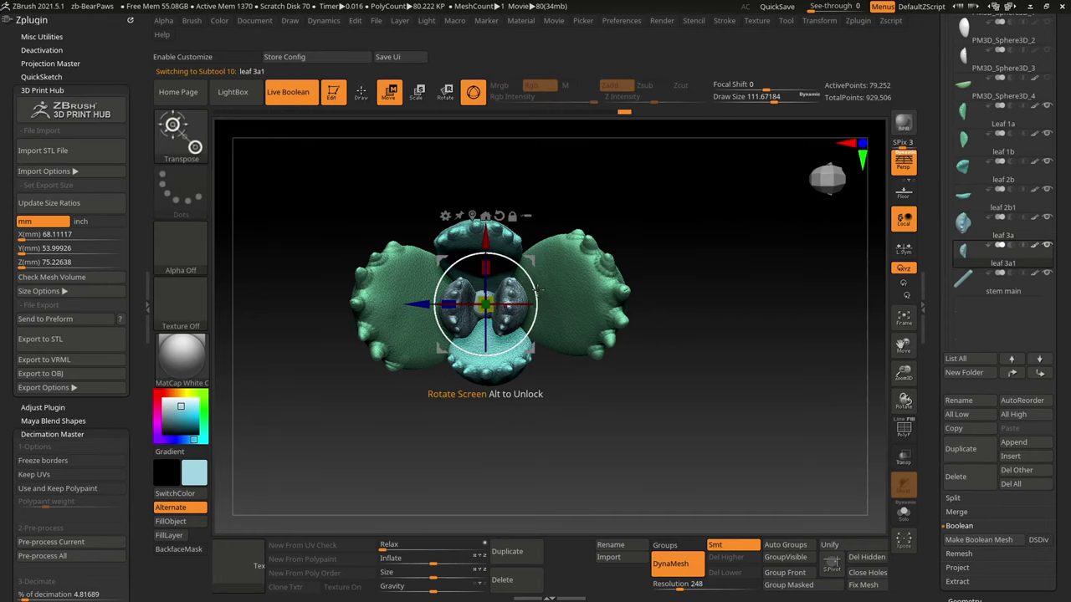
right_click_drag(529, 262, 717, 382)
key("q")
key("w")
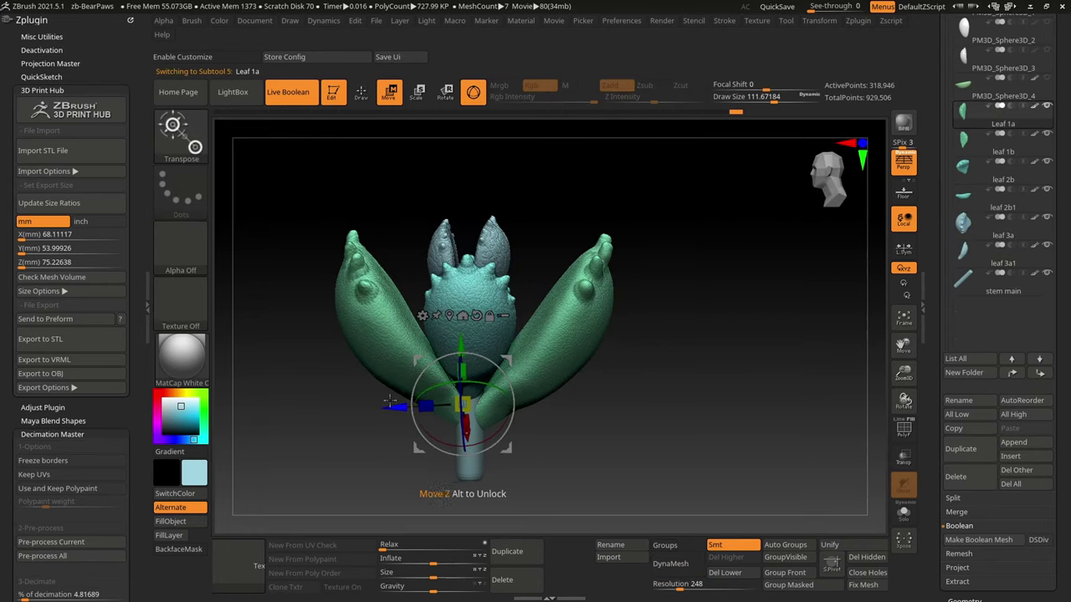
- Select Leaf 1a, leaf 1b and leaf 2b in turn while orbiting the flower
left_click(382, 352, "alt")
key("q")
key("w")
left_click(382, 351, "alt")
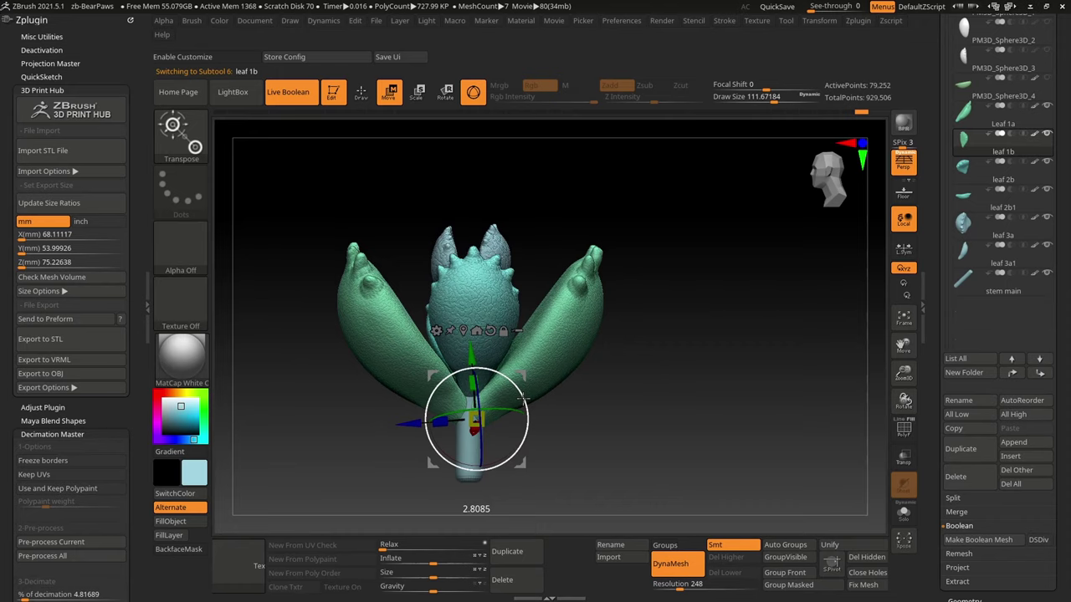
key("q")
key("w")
mouse_move(523, 397)
right_mouse_down()
mouse_move(627, 382)
mouse_move(408, 330)
mouse_move(621, 299)
mouse_move(614, 382)
mouse_move(587, 338)
right_mouse_up()
key("q")
left_click(408, 330, "alt")
key("w")
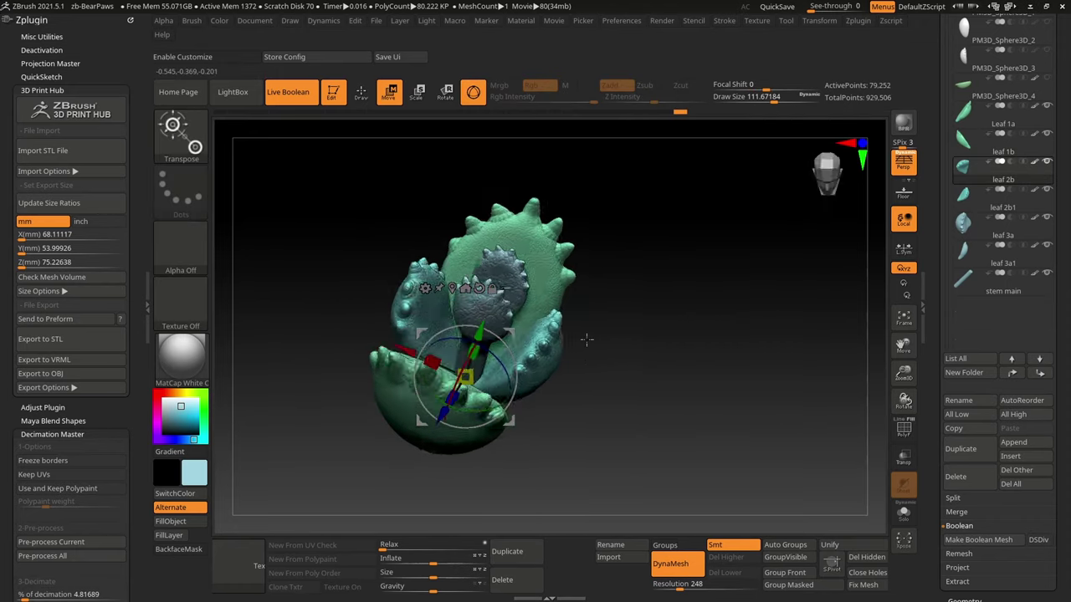
right_click_drag(471, 315, 950, 240)
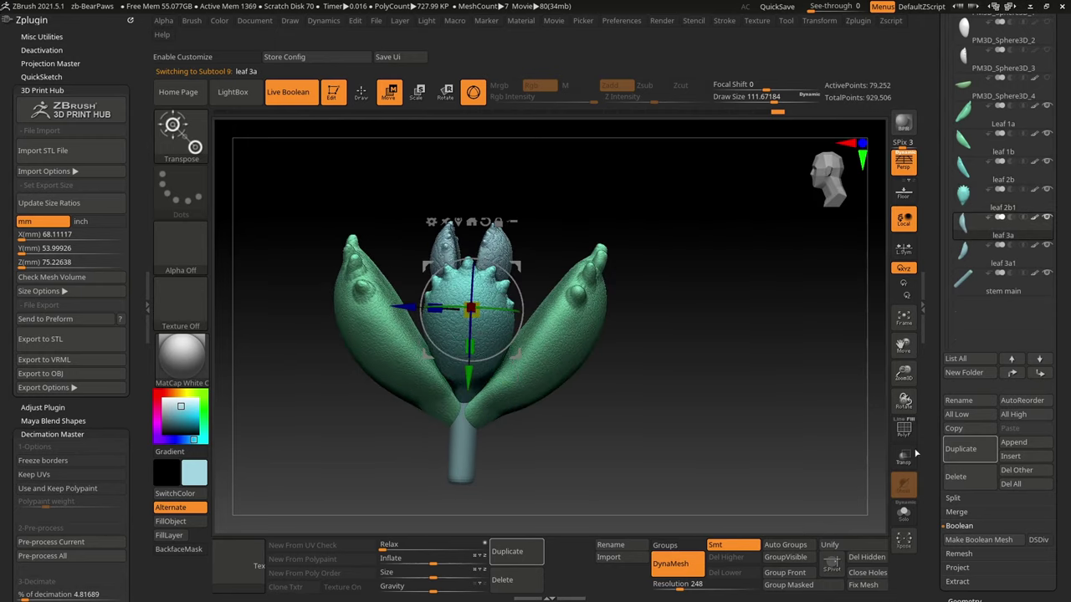
- Turn on Transp and orbit the see-through flower to inspect Leaf 1a
left_click(903, 457)
right_click_drag(519, 403, 597, 387)
right_click_drag(625, 466, 532, 412, "shift")
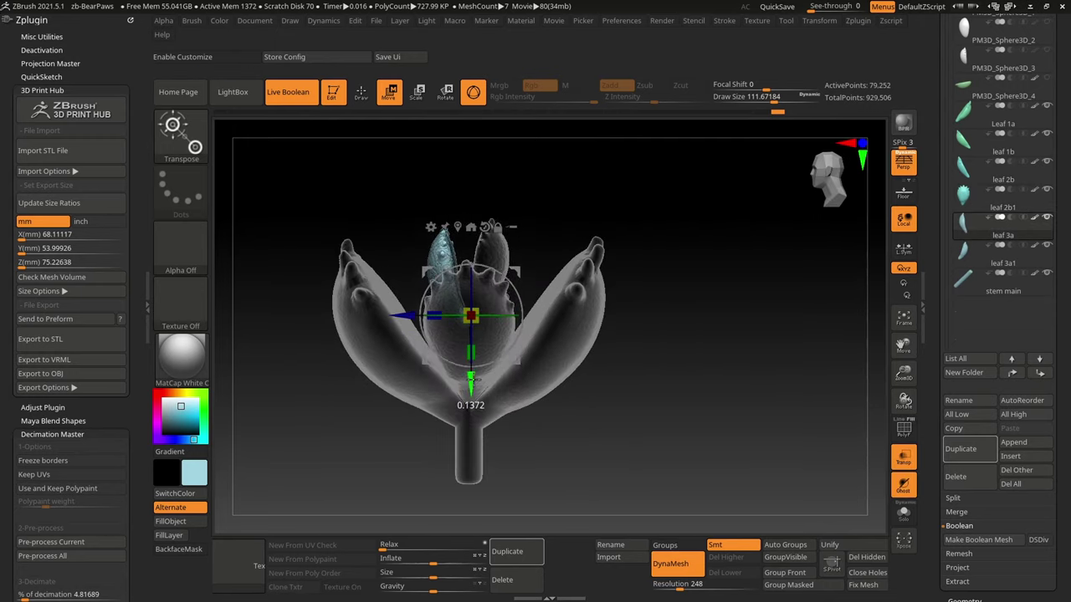
key("q")
mouse_move(789, 407)
right_mouse_down()
mouse_move(641, 363)
mouse_move(692, 440)
right_mouse_up()
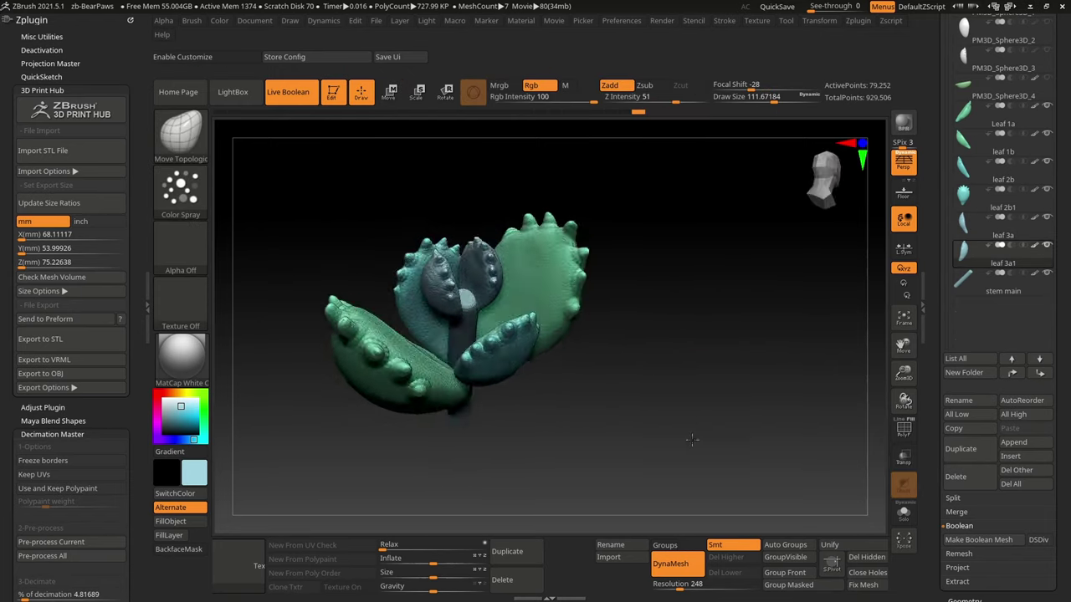
right_click_drag(650, 387, 397, 343)
left_click(398, 343, "alt")
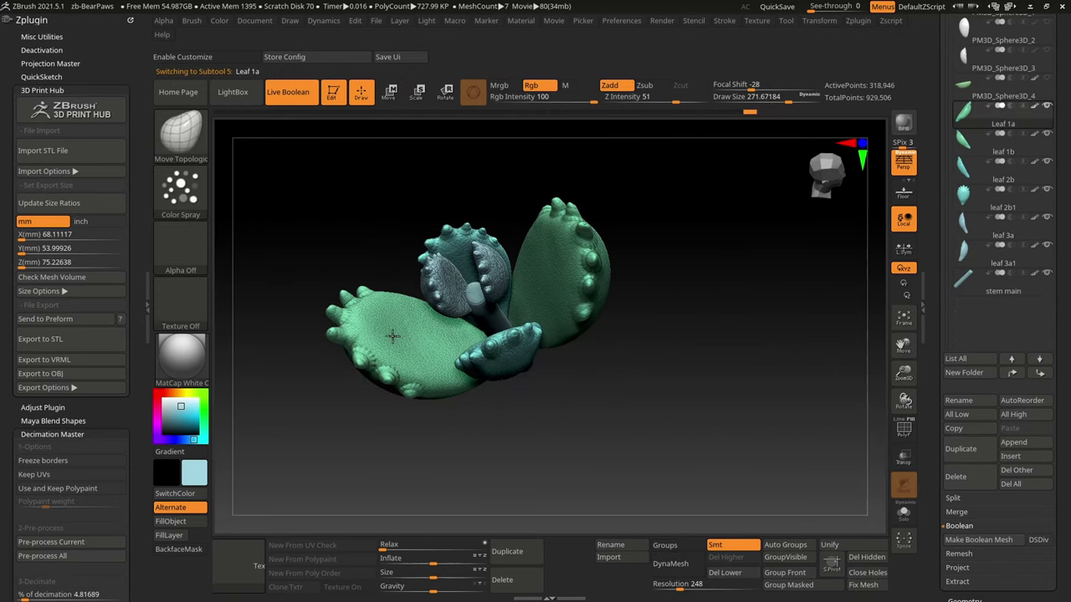
- Inspect leaf 1b, leaf 2b, leaf 2b1 and stem main as the active subtool in turn
left_click(562, 273, "alt")
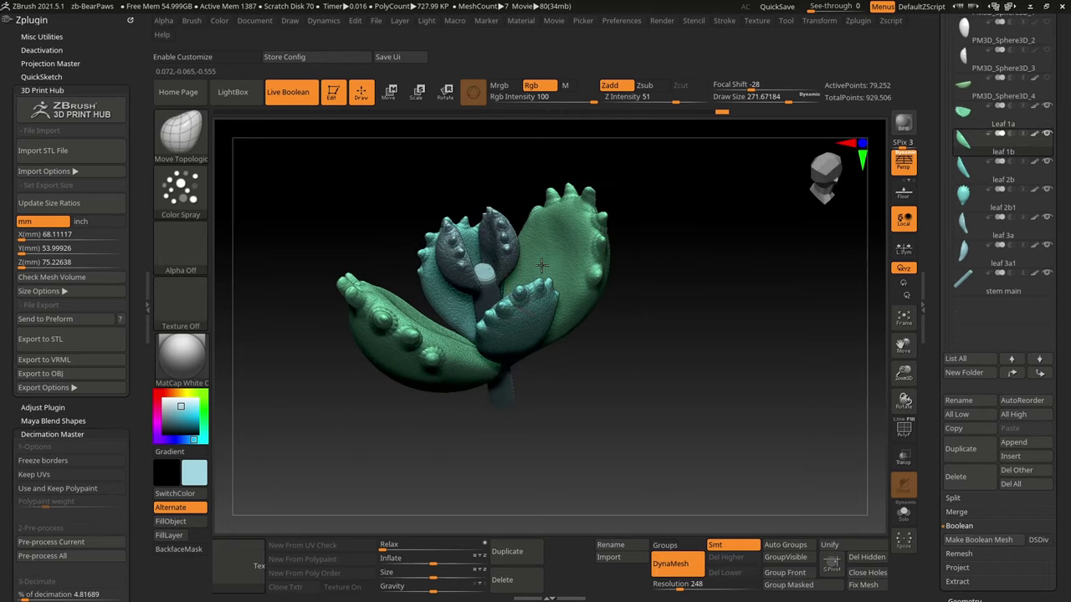
left_click(541, 265, "alt")
mouse_move(542, 265)
right_mouse_down()
mouse_move(659, 439)
mouse_move(528, 354)
right_mouse_up()
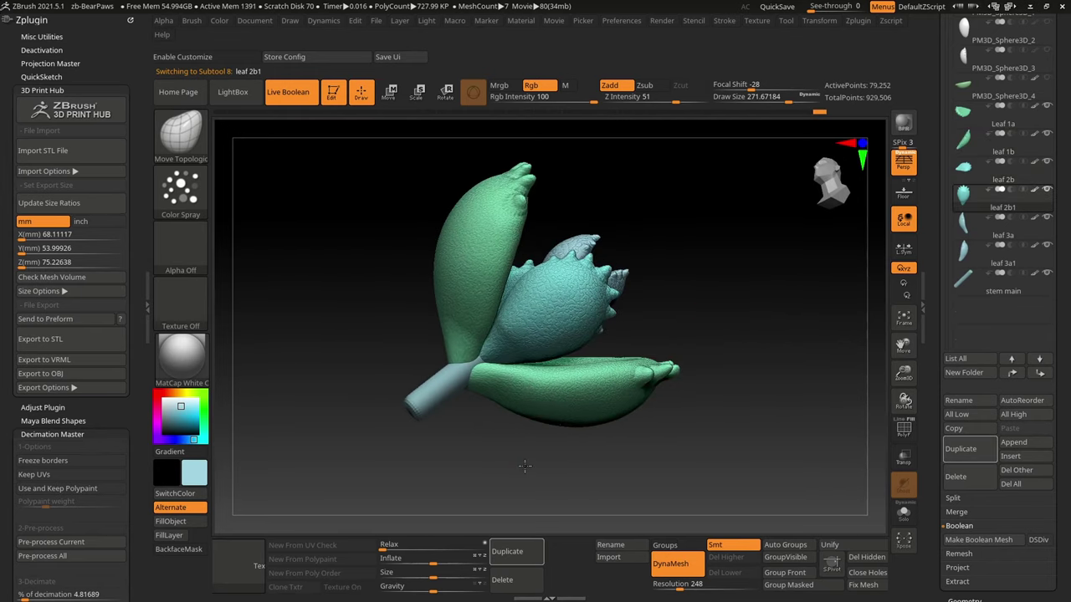
left_click(528, 354, "alt")
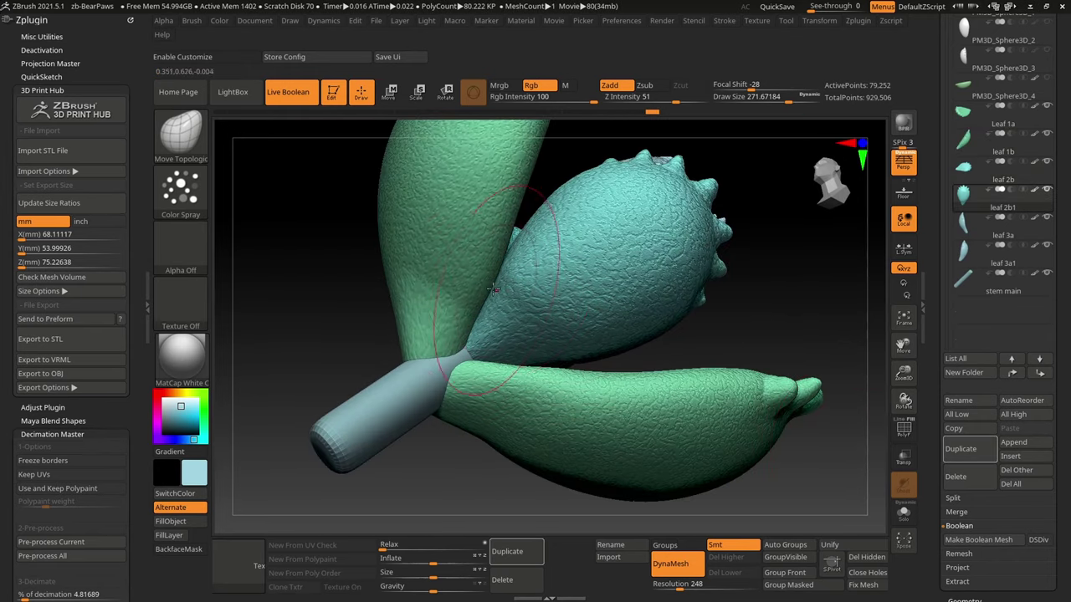
left_click(465, 311, "alt")
mouse_move(465, 311)
right_mouse_down()
mouse_move(639, 335)
mouse_move(552, 424)
right_mouse_up()
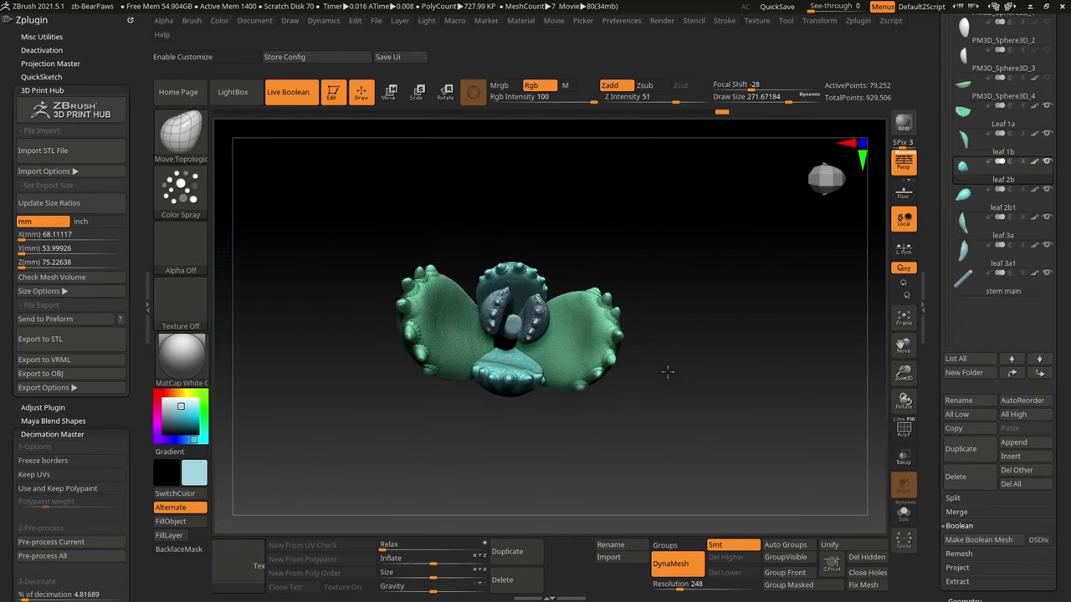
left_click(506, 343, "alt")
key("e")
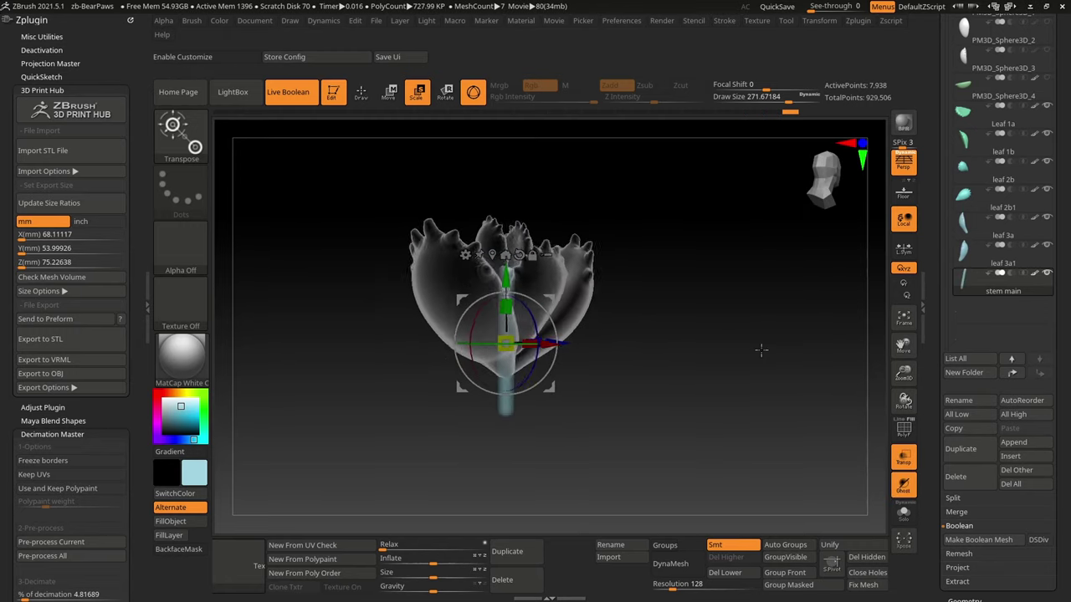
- Turn Transp off and slightly rescale leaf 1b around the central bud
left_click(903, 456)
key("q")
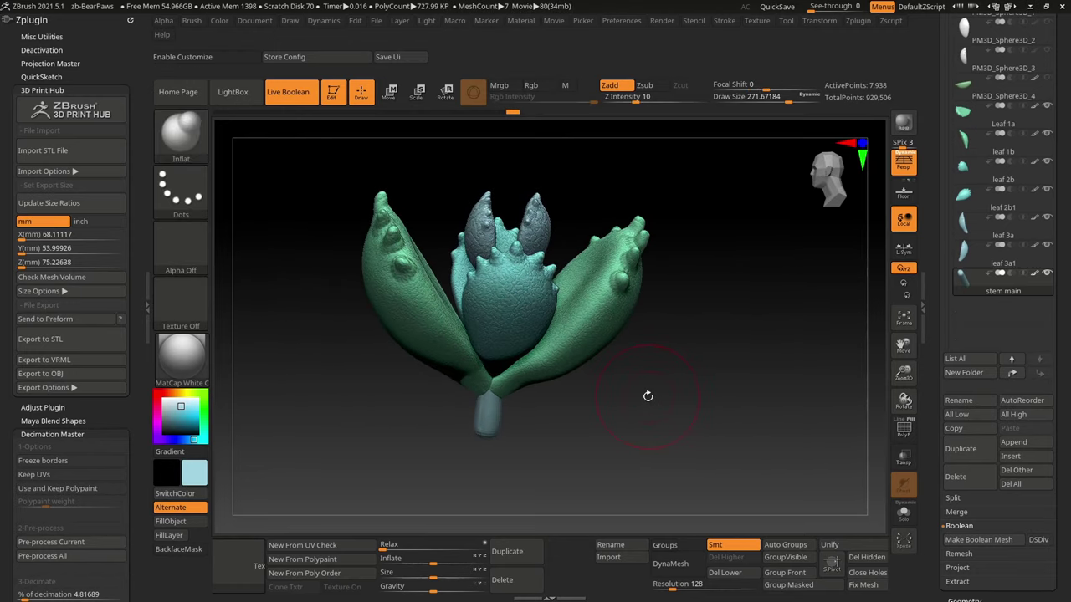
left_click(974, 129)
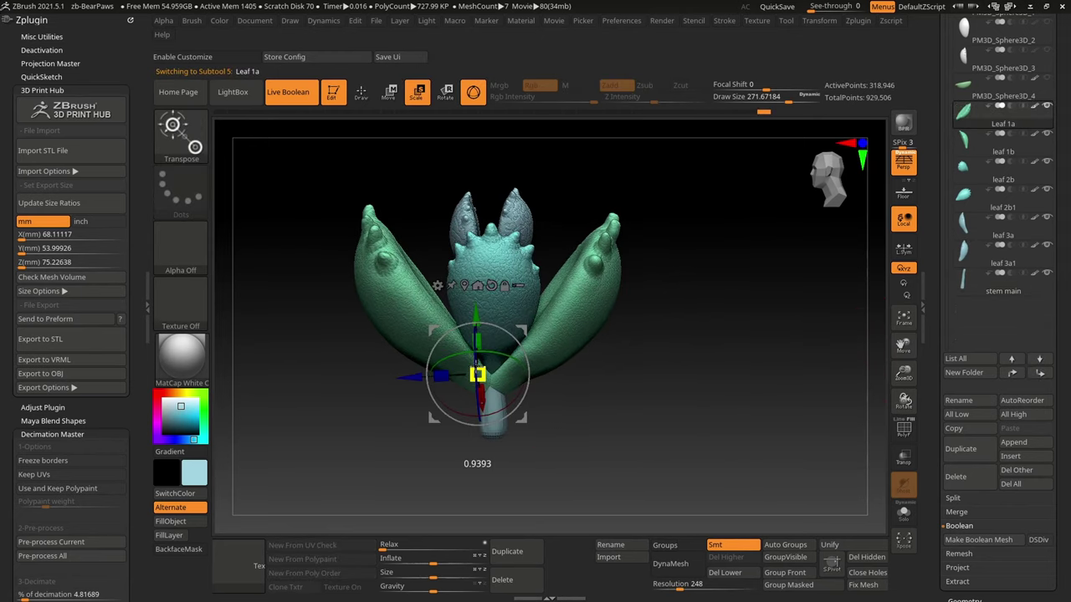
left_click(495, 381, "alt")
left_click_drag(537, 356, 509, 392)
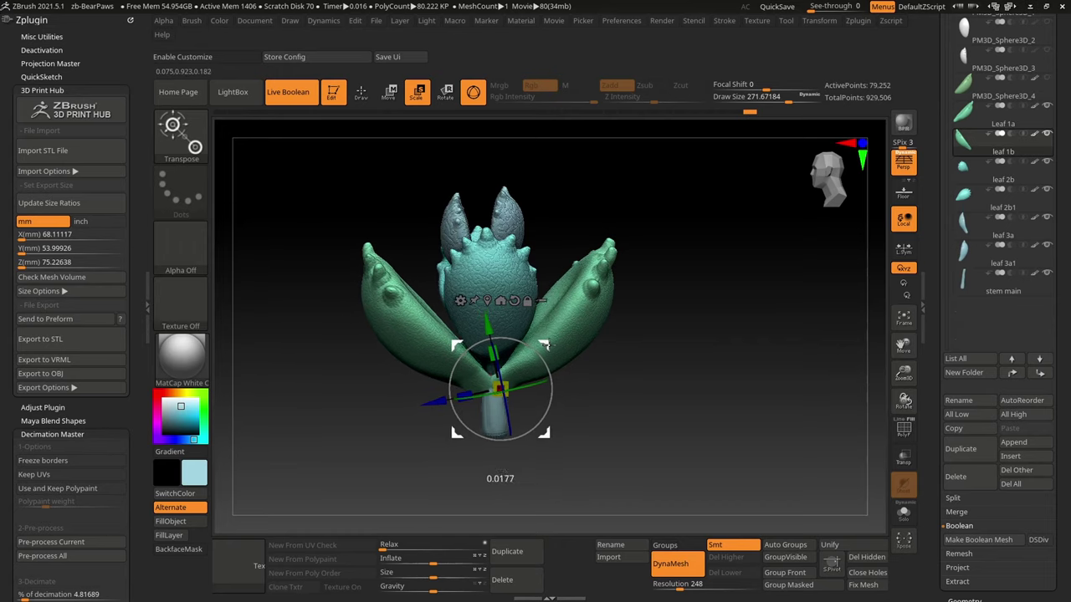
left_click_drag(741, 295, 636, 352)
key("q")
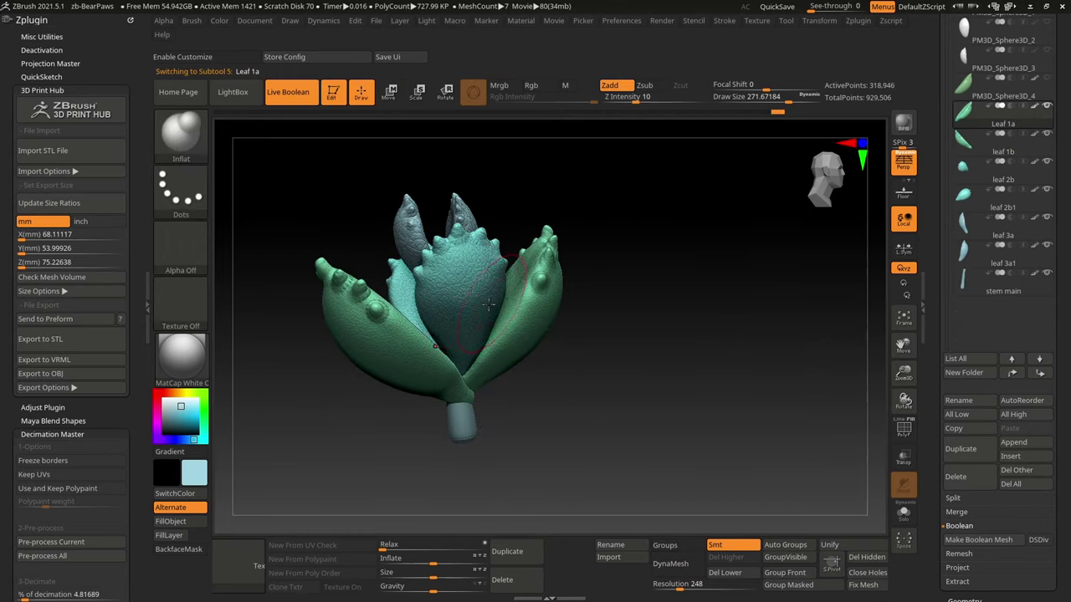
left_click(467, 294, "alt")
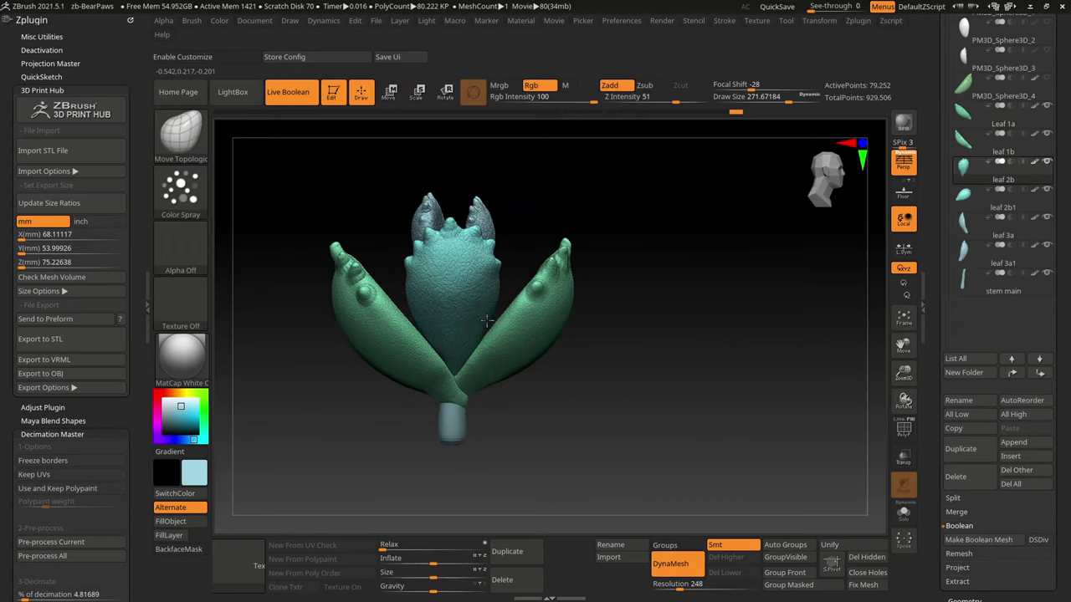
- Name the merged mesh testpaint and lower Rgb Intensity for colour painting
mouse_move(486, 320)
left_mouse_down()
mouse_move(705, 382)
mouse_move(674, 354)
mouse_move(667, 471)
mouse_move(645, 401)
mouse_move(696, 393)
mouse_move(548, 421)
left_mouse_up()
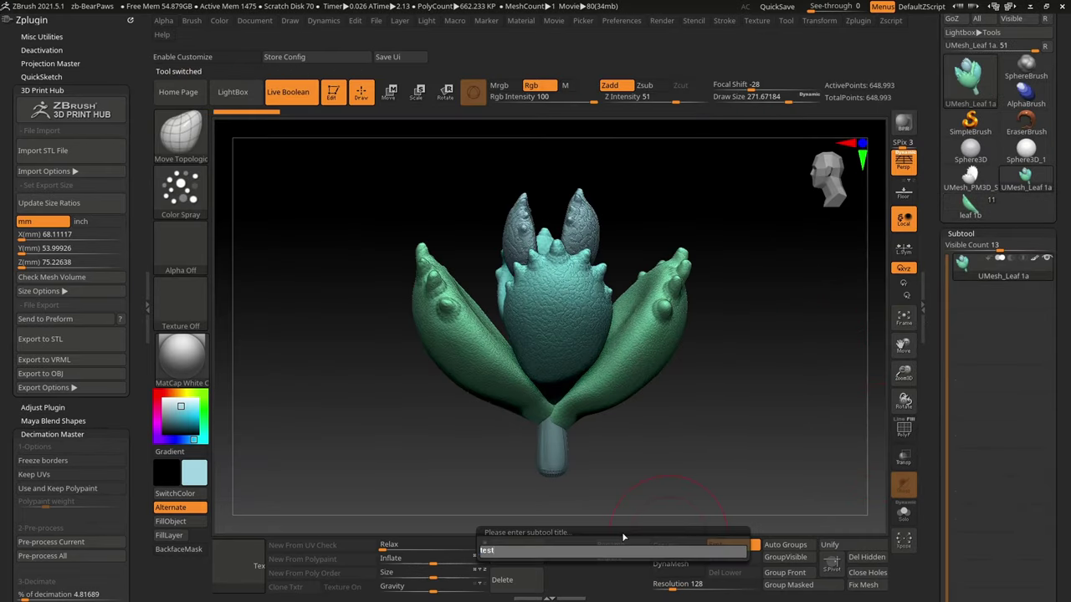
key("alt+Tab")
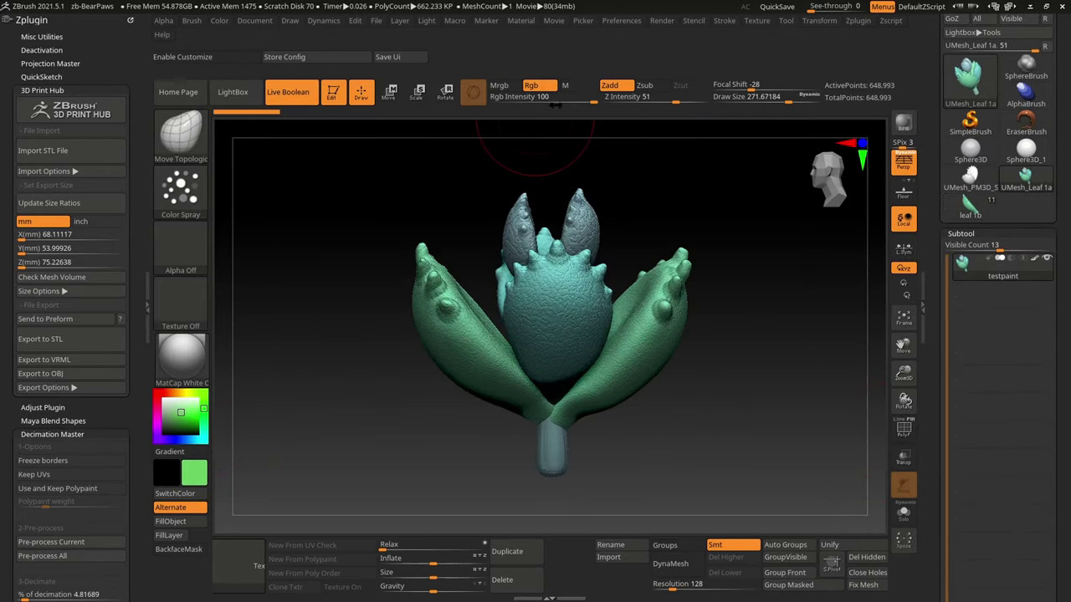
left_click(512, 97)
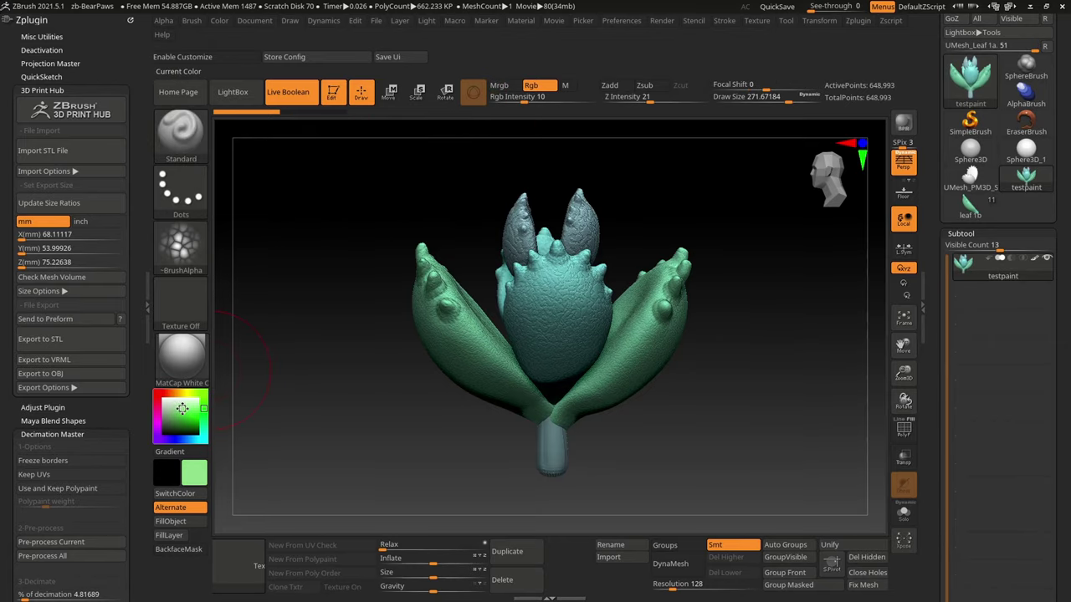
mouse_move(636, 351)
left_mouse_down()
mouse_move(528, 435)
mouse_move(569, 351)
mouse_move(657, 367)
mouse_move(276, 410)
left_mouse_up()
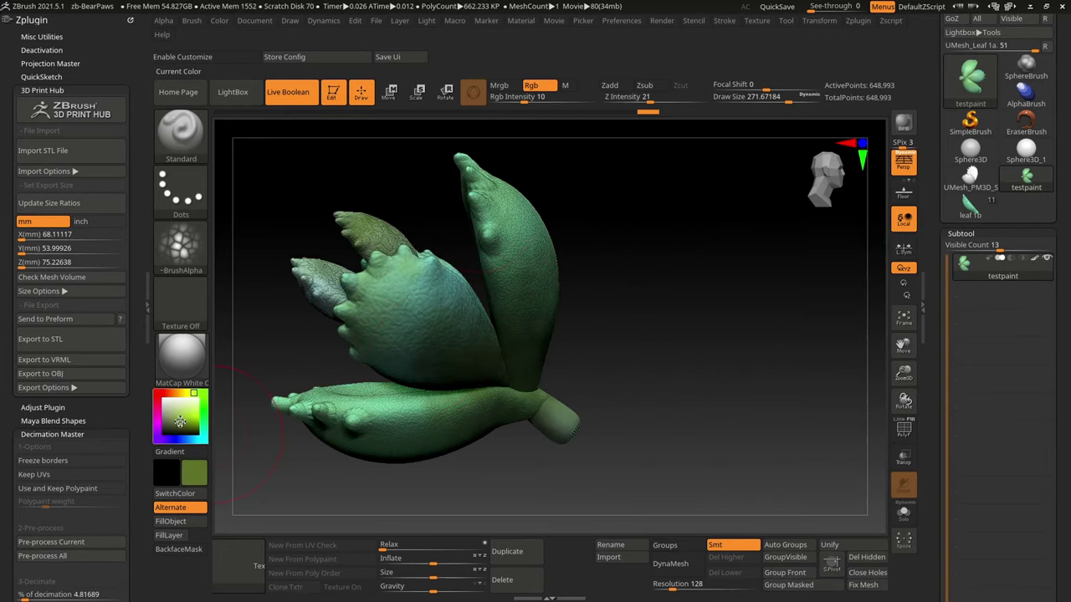
- Subdivide testpaint to about 2.6 million points and apply Inflate Balloon 1 under Deformation
left_click_drag(182, 416, 305, 286)
mouse_move(282, 324)
left_mouse_down()
mouse_move(317, 310)
mouse_move(503, 386)
left_mouse_up()
mouse_move(387, 266)
left_mouse_down()
mouse_move(354, 210)
mouse_move(550, 328)
left_mouse_up()
mouse_move(564, 268)
left_mouse_down()
mouse_move(645, 387)
mouse_move(795, 384)
left_mouse_up()
scroll(975, 374, "down", 5)
scroll(974, 373, "down", 5)
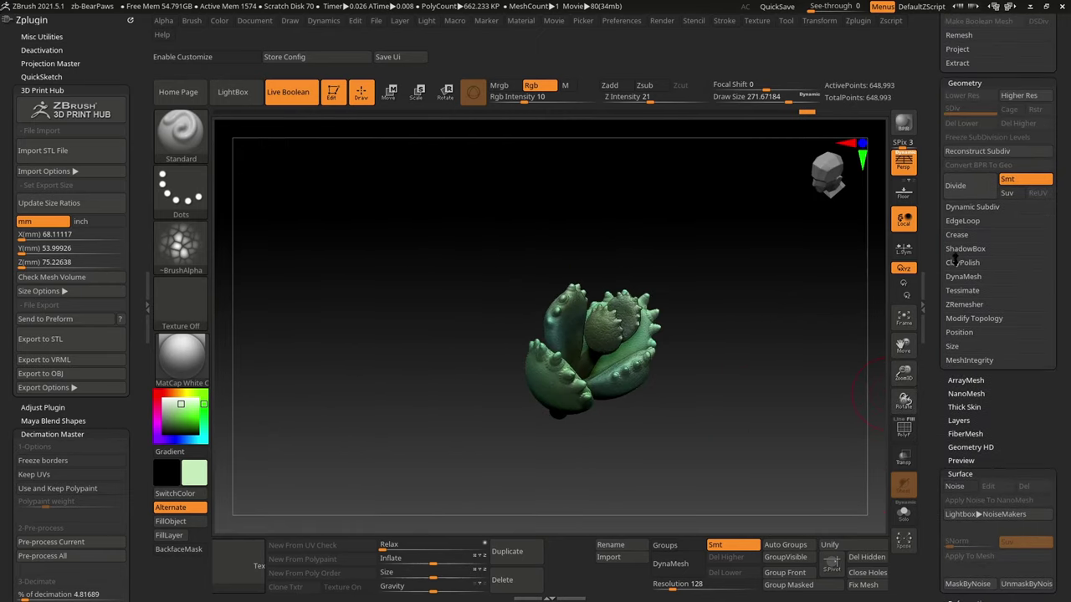
left_click(969, 373)
scroll(974, 373, "down", 10)
scroll(975, 373, "down", 5)
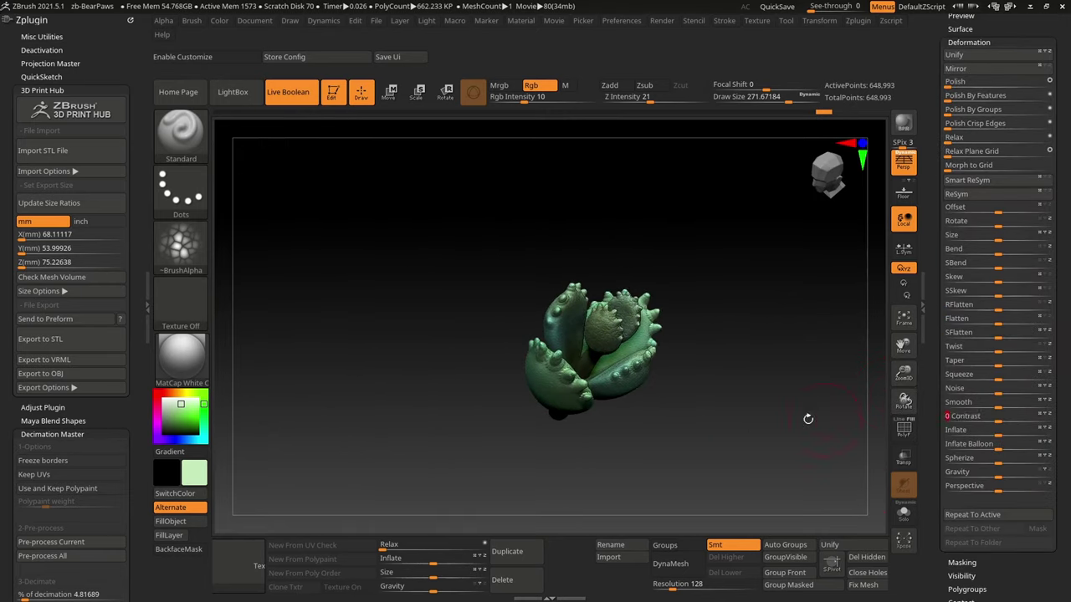
left_click_drag(903, 374, 903, 351)
key("ctrl+d")
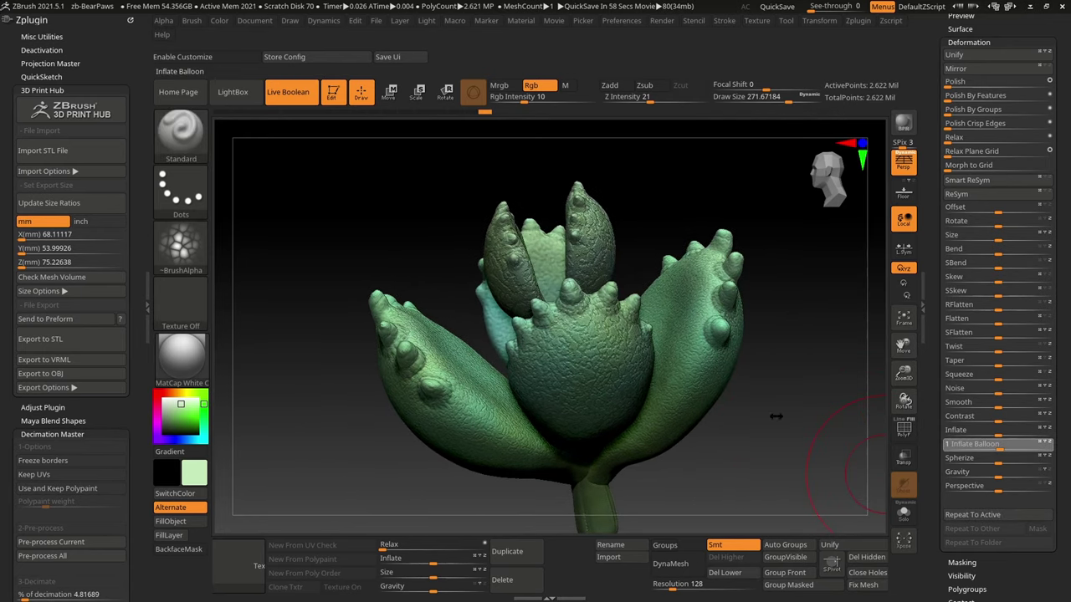
mouse_move(776, 416)
left_mouse_down()
mouse_move(823, 449)
mouse_move(794, 483)
left_mouse_up()
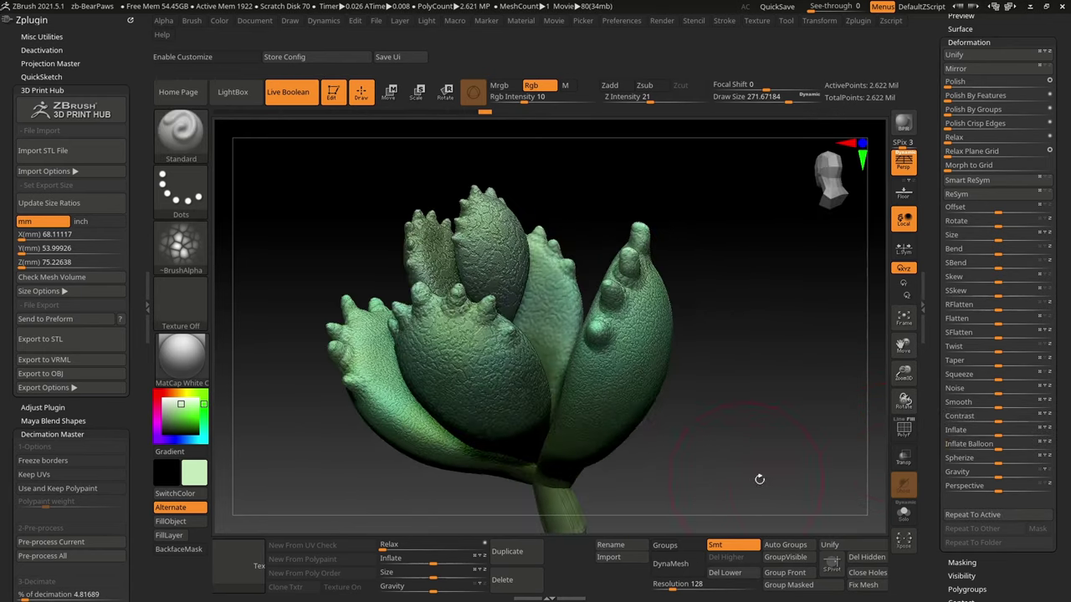
- Open the masking options and orbit in close on the leaf spikes
left_click(962, 562)
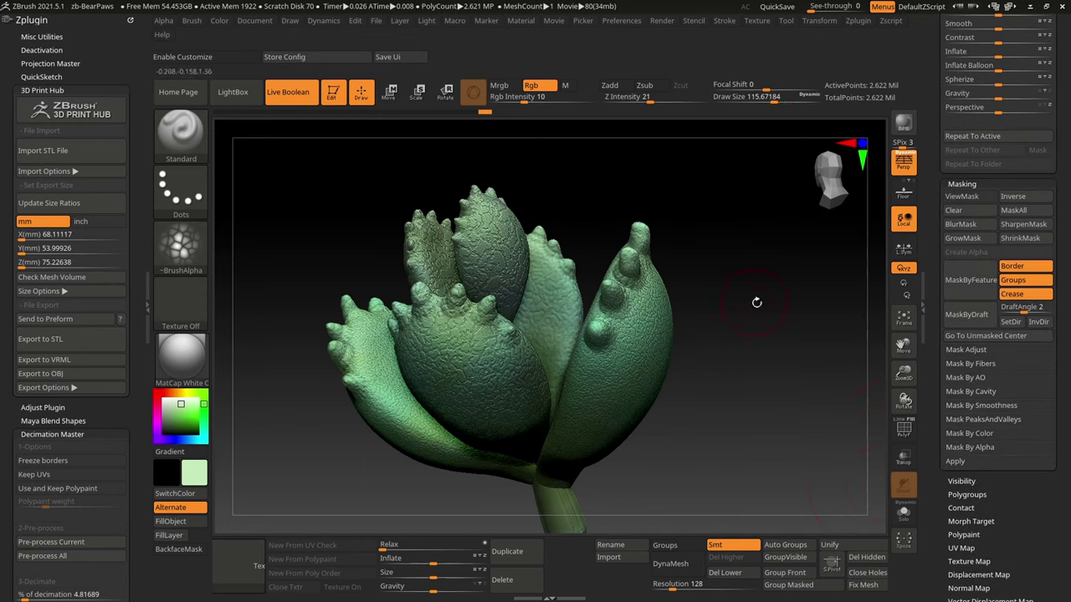
left_click_drag(757, 302, 365, 342)
left_click_drag(379, 298, 560, 346)
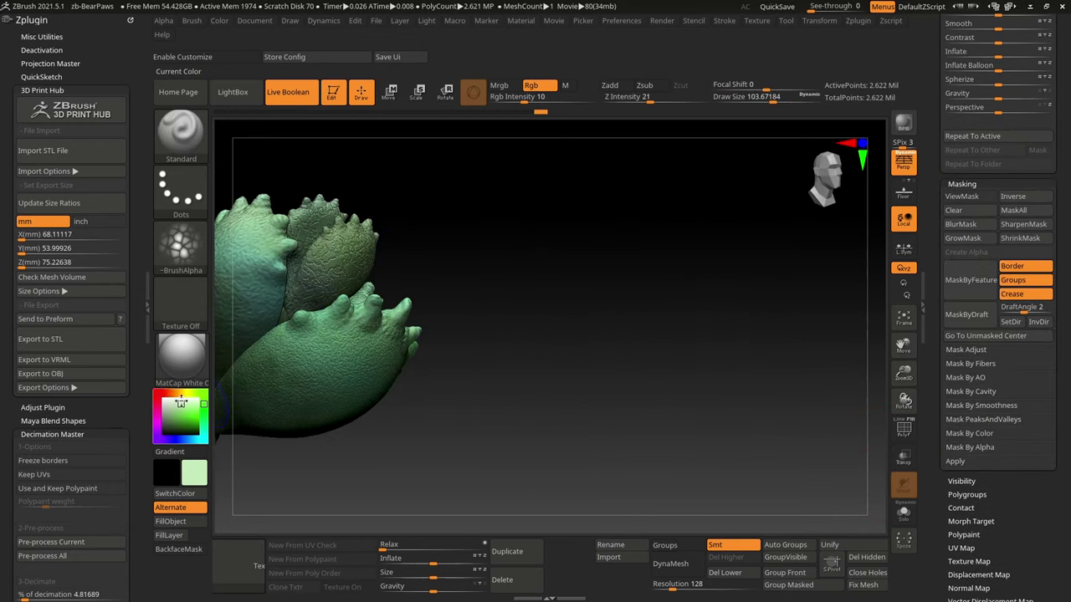
left_click_drag(219, 410, 377, 299)
left_click_drag(521, 147, 428, 362)
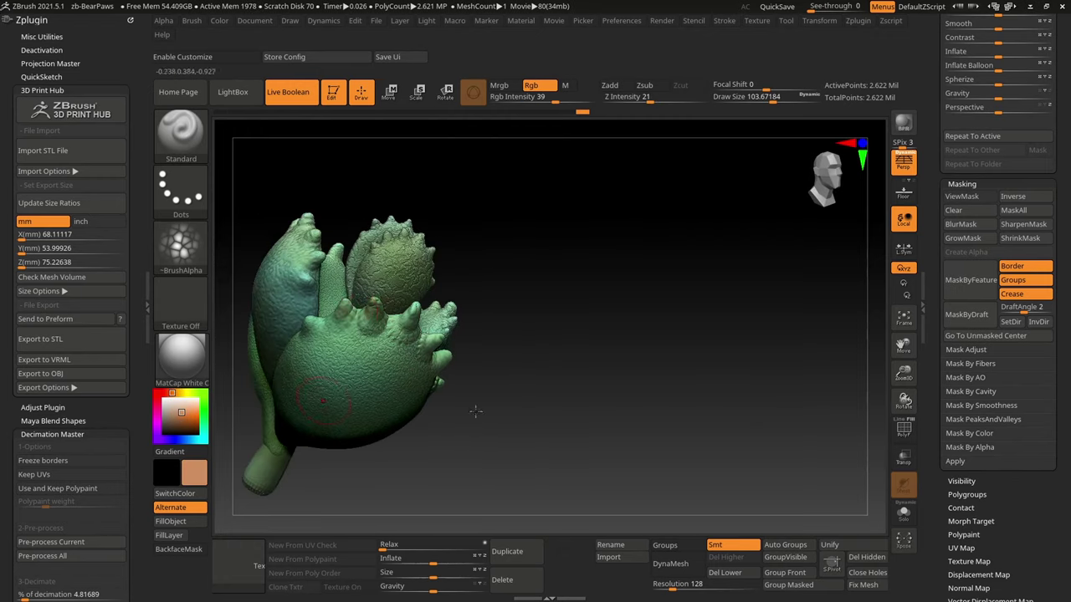
mouse_move(475, 411)
left_mouse_down()
mouse_move(441, 224)
mouse_move(453, 262)
mouse_move(572, 378)
mouse_move(545, 317)
mouse_move(587, 373)
mouse_move(454, 251)
mouse_move(543, 276)
mouse_move(658, 285)
left_mouse_up()
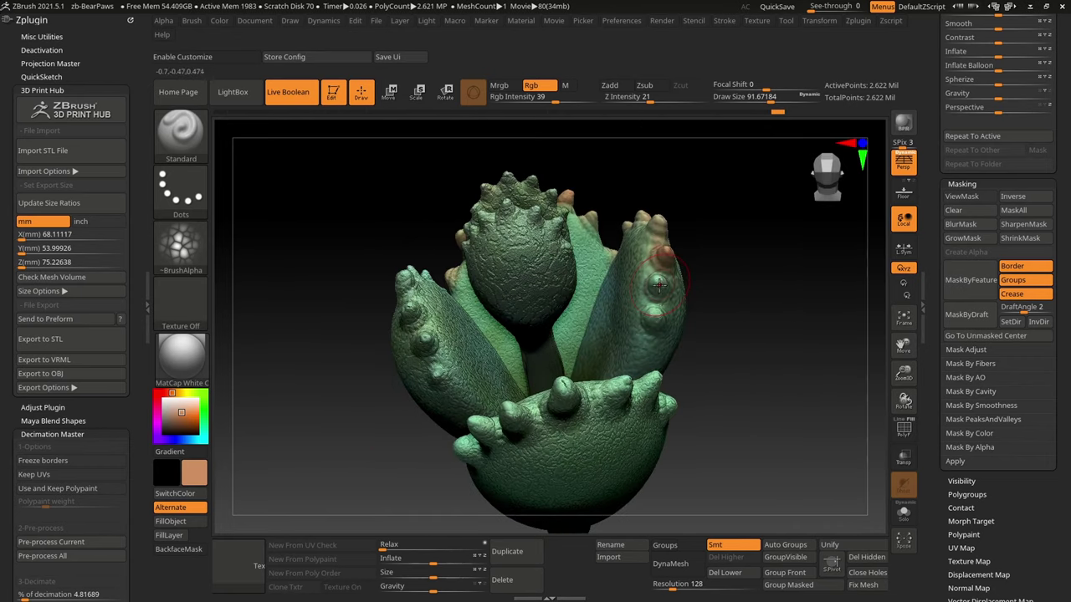
mouse_move(612, 386)
left_mouse_down()
mouse_move(351, 361)
mouse_move(508, 345)
left_mouse_up()
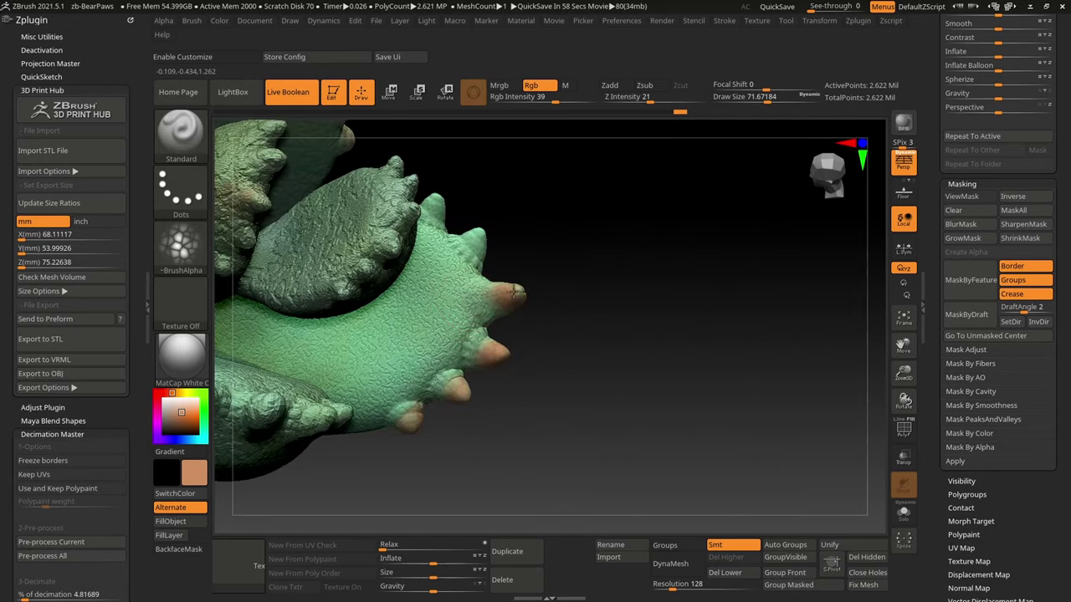
mouse_move(537, 303)
left_mouse_down()
mouse_move(715, 263)
mouse_move(546, 284)
mouse_move(645, 358)
left_mouse_up()
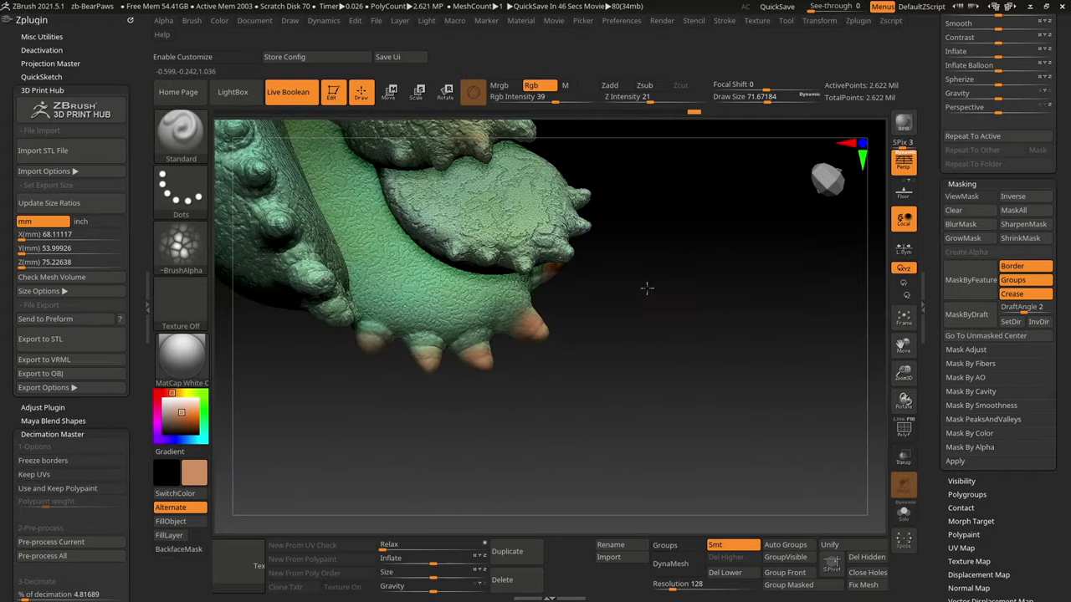
- Save over zb-BearPaws.zpr and zoom in close on the bulbous upper side
key("ctrl+s")
key("Return")
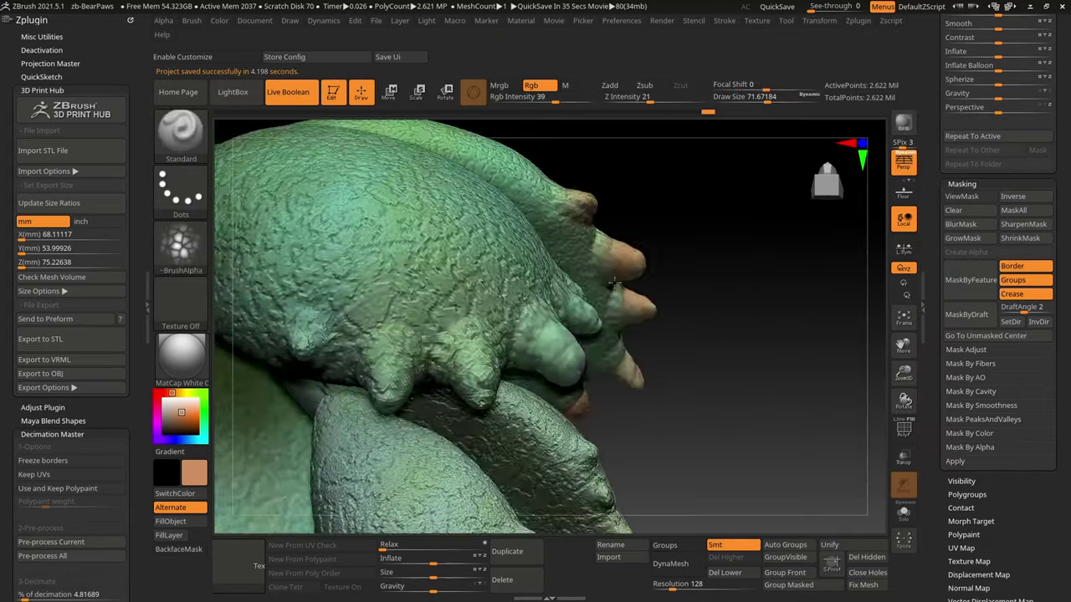
mouse_move(577, 280)
right_mouse_down()
mouse_move(693, 310)
mouse_move(562, 416)
mouse_move(453, 343)
right_mouse_up()
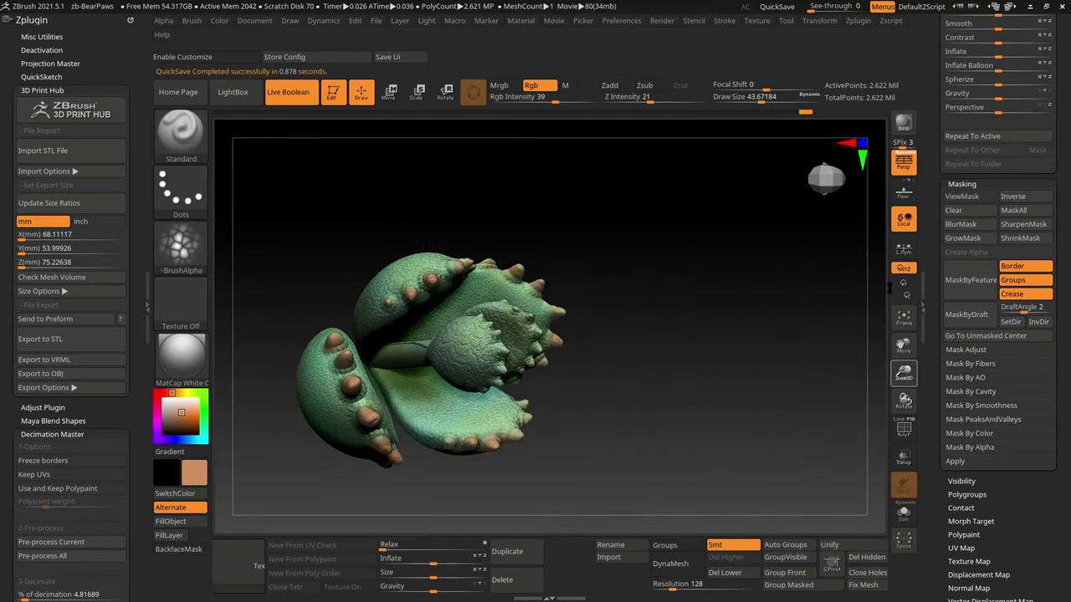
right_click_drag(602, 284, 890, 439)
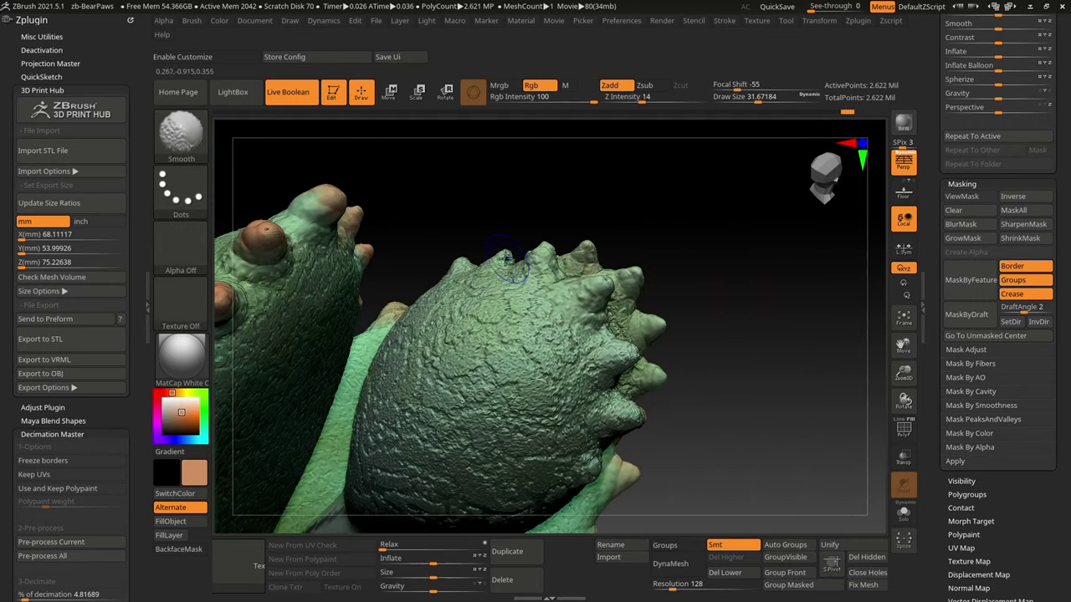
right_click_drag(623, 410, 644, 318)
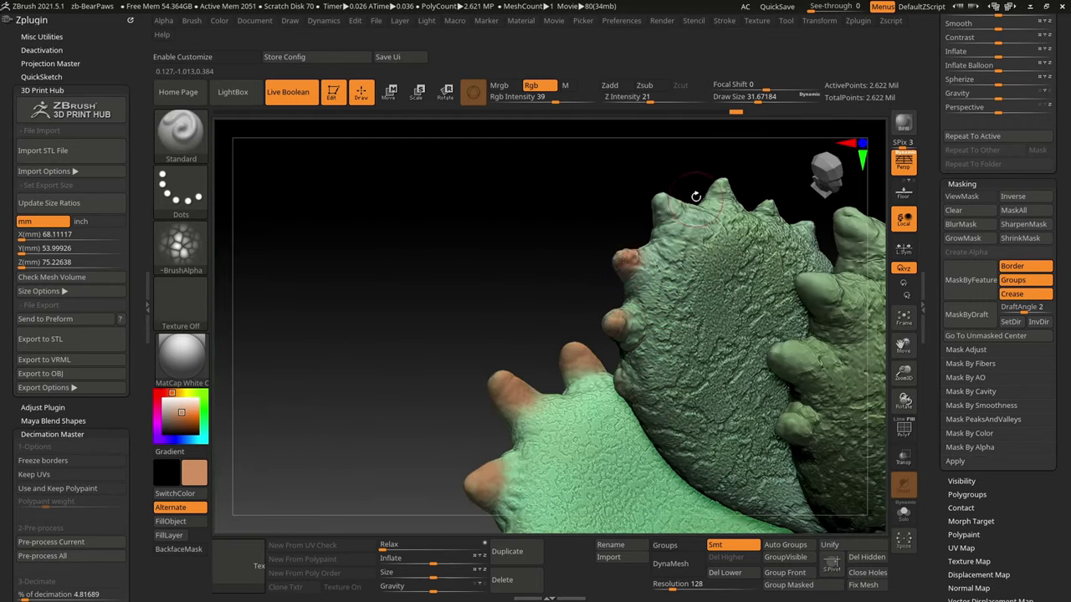
mouse_move(696, 196)
right_mouse_down()
mouse_move(518, 310)
mouse_move(671, 304)
right_mouse_up()
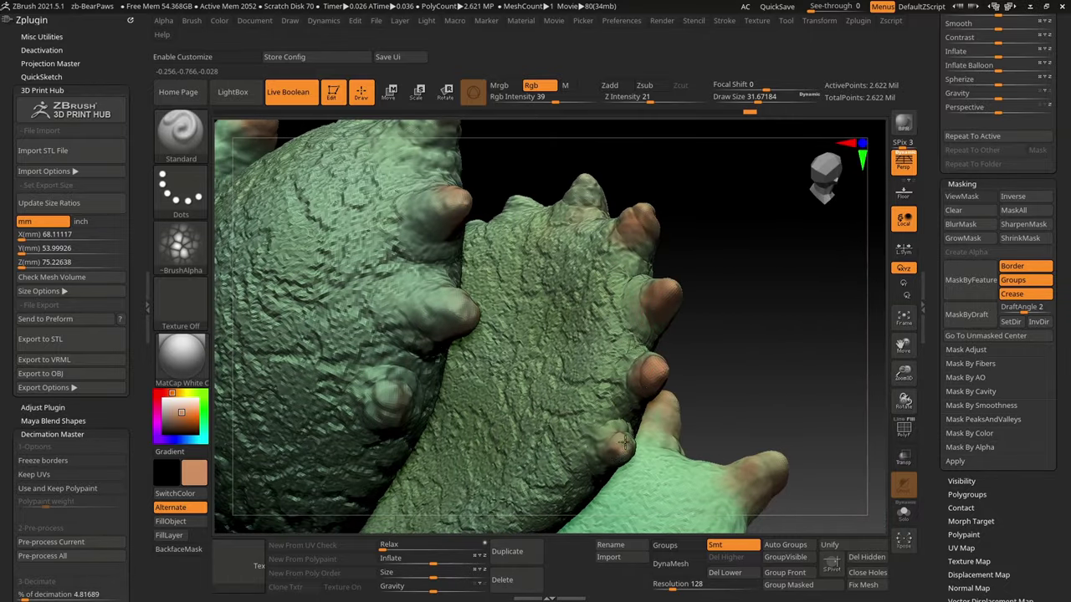
- Paint the spike tips a yellowish orange-tan while orbiting around the leaves
mouse_move(624, 442)
right_mouse_down()
mouse_move(562, 332)
mouse_move(306, 366)
mouse_move(408, 267)
right_mouse_up()
right_click_drag(495, 226, 248, 379)
mouse_move(809, 423)
right_mouse_down()
mouse_move(742, 363)
mouse_move(737, 202)
right_mouse_up()
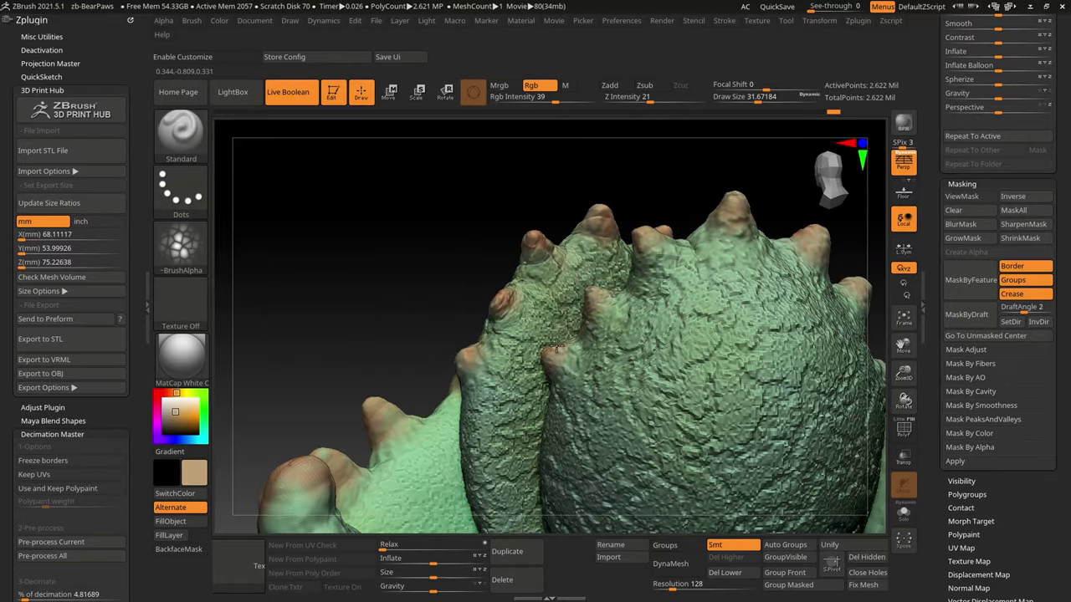
mouse_move(556, 346)
right_mouse_down()
mouse_move(705, 256)
mouse_move(493, 292)
mouse_move(724, 390)
mouse_move(585, 334)
right_mouse_up()
left_click(181, 393)
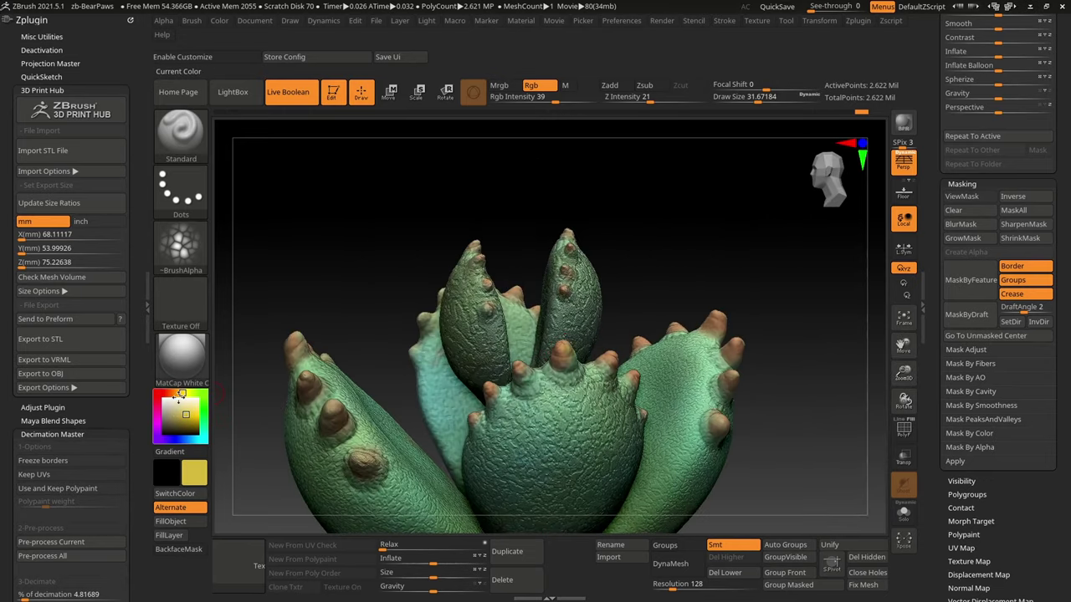
mouse_move(705, 410)
right_mouse_down()
mouse_move(451, 281)
mouse_move(564, 432)
right_mouse_up()
mouse_move(377, 377)
right_mouse_down()
mouse_move(435, 352)
mouse_move(485, 384)
mouse_move(469, 401)
mouse_move(507, 413)
mouse_move(586, 351)
mouse_move(469, 393)
mouse_move(681, 299)
mouse_move(342, 283)
mouse_move(392, 313)
right_mouse_up()
- Save the project and mask the leaves by cavity
key("c")
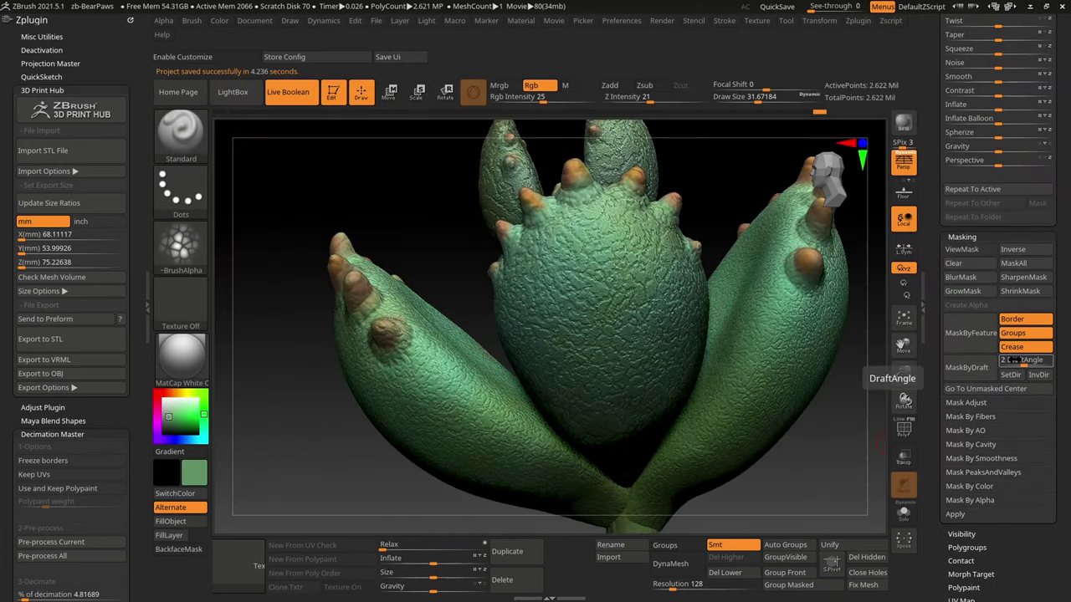
left_click(1029, 444)
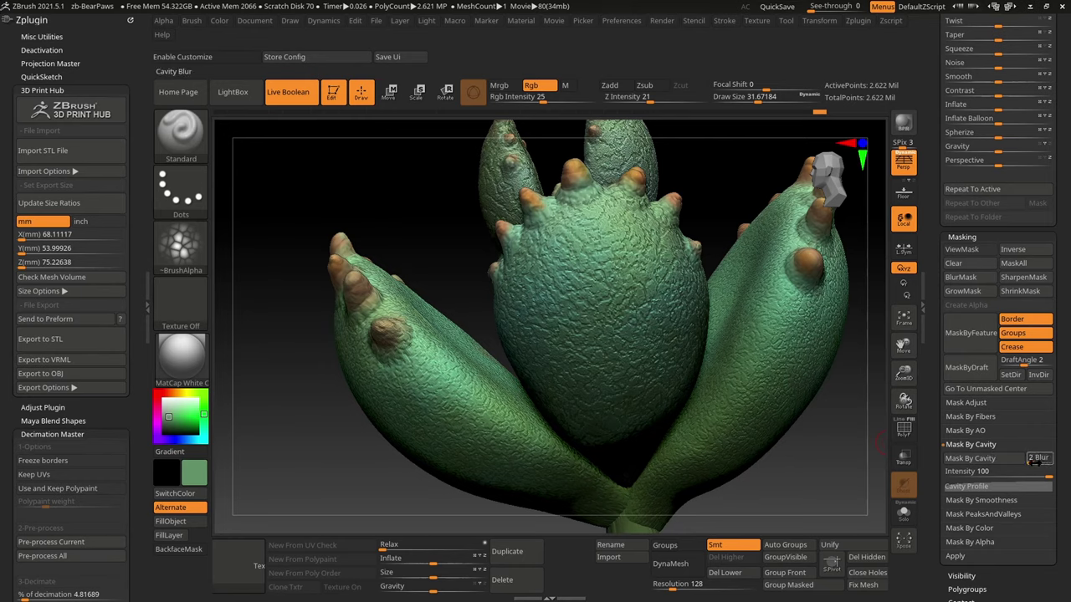
left_click(970, 458)
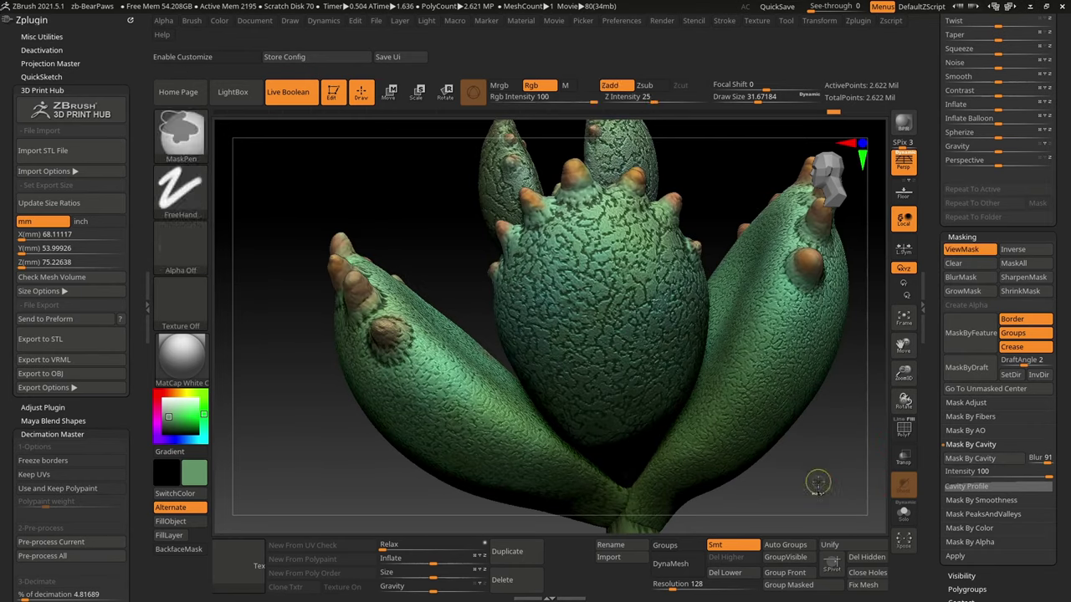
left_click_drag(818, 477, 434, 447, "ctrl")
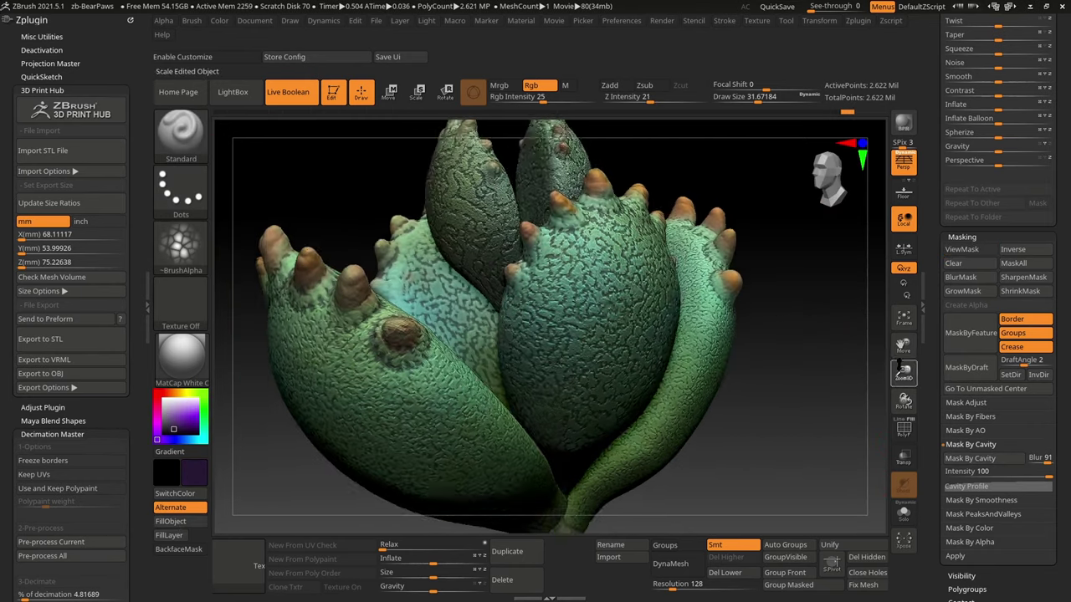
- Polypaint the cavity-masked leaf skin green while orbiting around the plant
left_click_drag(659, 481, 658, 390)
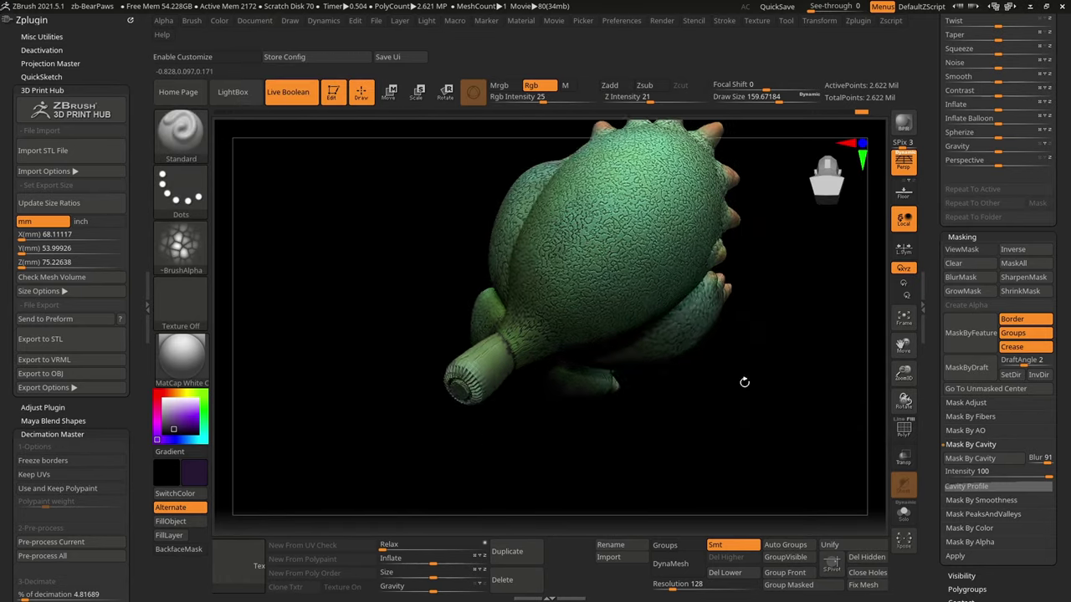
mouse_move(812, 375)
left_mouse_down()
mouse_move(460, 316)
mouse_move(719, 437)
mouse_move(437, 242)
mouse_move(661, 308)
mouse_move(521, 346)
mouse_move(535, 251)
left_mouse_up()
mouse_move(449, 381)
left_mouse_down()
mouse_move(418, 482)
mouse_move(552, 377)
mouse_move(669, 327)
mouse_move(640, 401)
mouse_move(484, 316)
left_mouse_up()
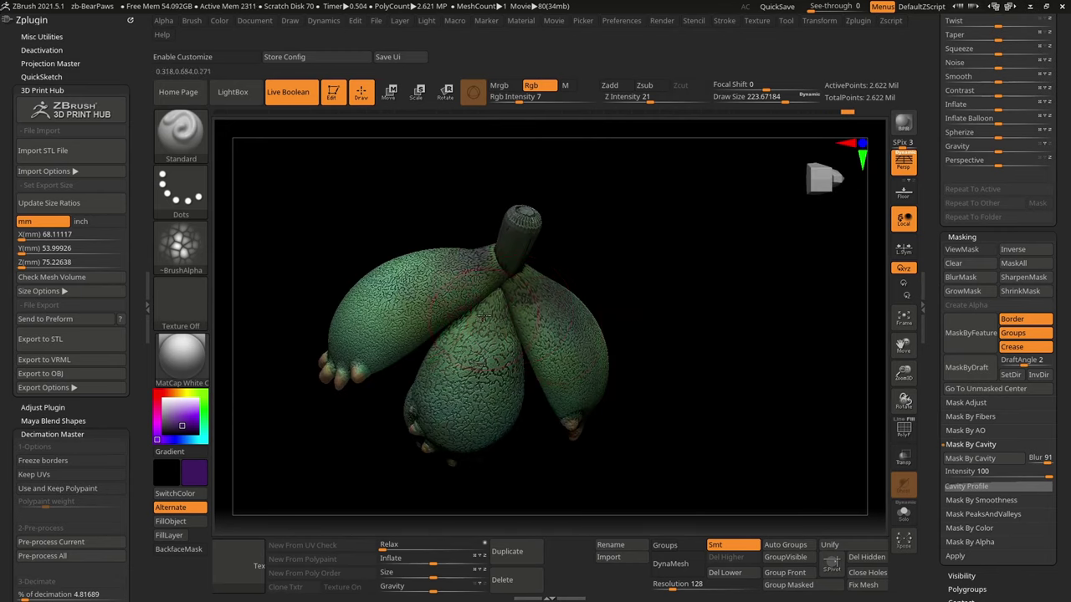
mouse_move(434, 387)
left_mouse_down()
mouse_move(456, 381)
mouse_move(480, 392)
mouse_move(454, 327)
mouse_move(703, 419)
left_mouse_up()
left_click(170, 418)
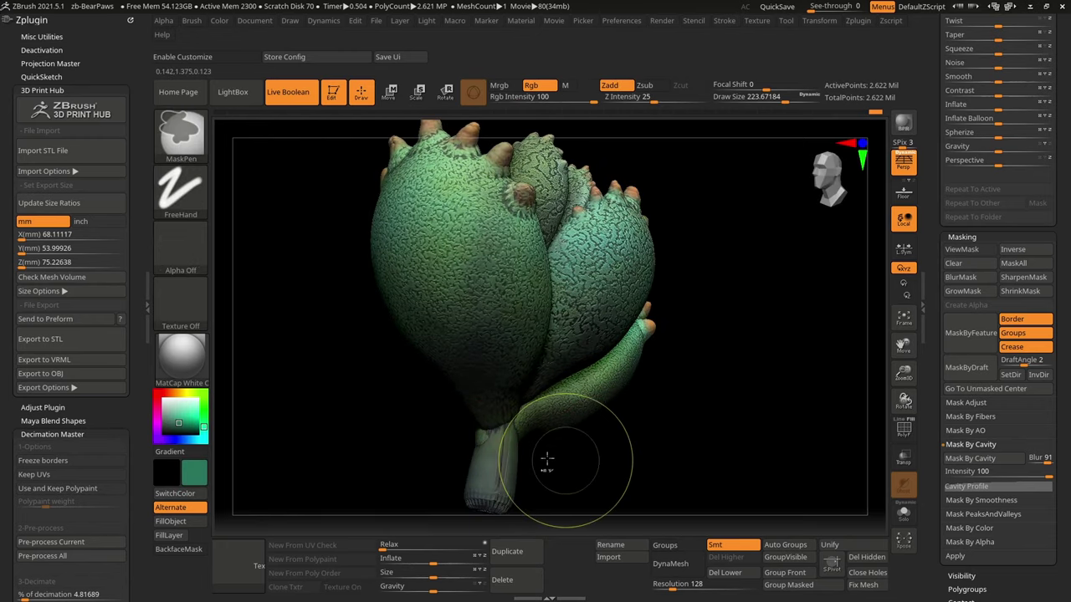
mouse_move(471, 492)
left_mouse_down()
mouse_move(610, 476)
mouse_move(691, 421)
mouse_move(599, 424)
mouse_move(757, 317)
mouse_move(718, 381)
left_mouse_up()
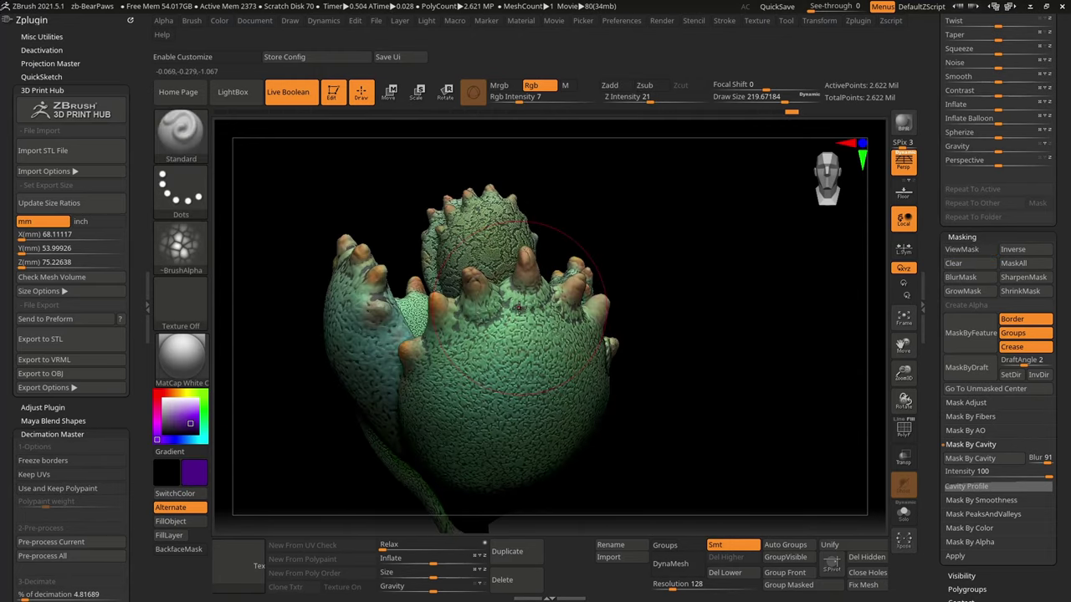
mouse_move(525, 293)
left_mouse_down()
mouse_move(519, 261)
mouse_move(493, 347)
mouse_move(569, 303)
mouse_move(624, 413)
mouse_move(578, 260)
mouse_move(760, 465)
mouse_move(712, 243)
mouse_move(709, 376)
mouse_move(683, 304)
mouse_move(378, 322)
mouse_move(650, 335)
mouse_move(605, 248)
mouse_move(582, 278)
mouse_move(805, 292)
mouse_move(394, 260)
mouse_move(555, 428)
mouse_move(483, 329)
left_mouse_up()
key("b")
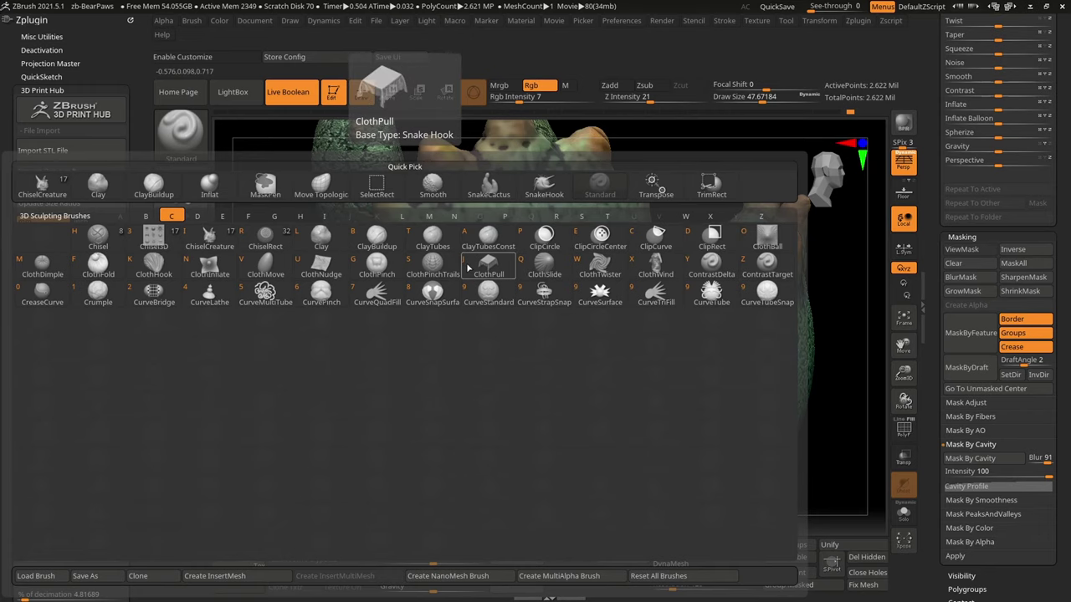
key("d")
left_click(903, 428)
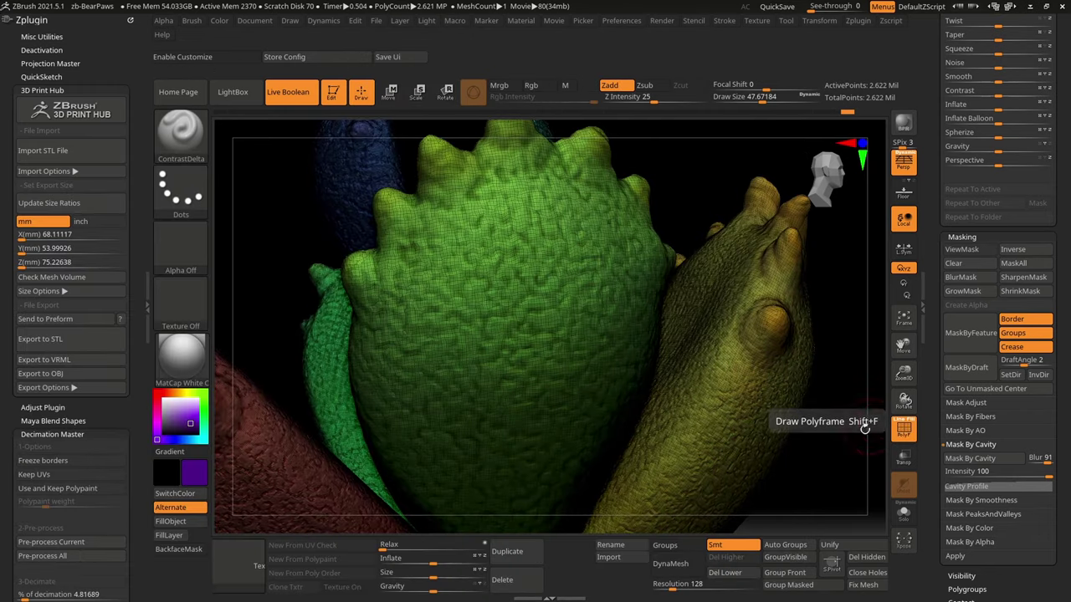
mouse_move(804, 251)
left_mouse_down()
mouse_move(665, 295)
mouse_move(792, 360)
left_mouse_up()
key("shift+f")
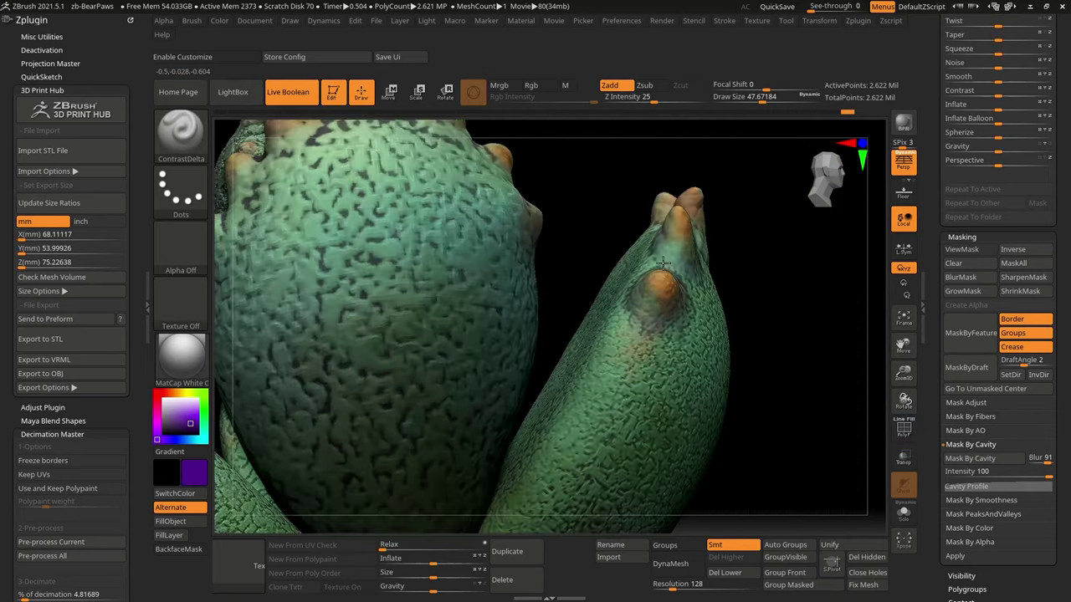
key("f")
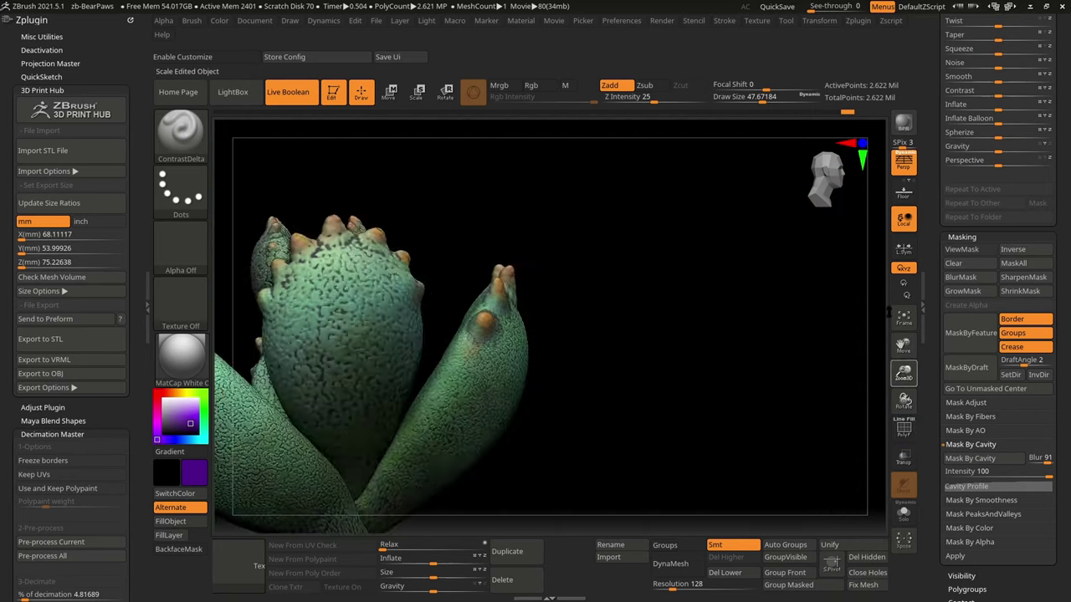
left_click_drag(686, 469, 580, 420)
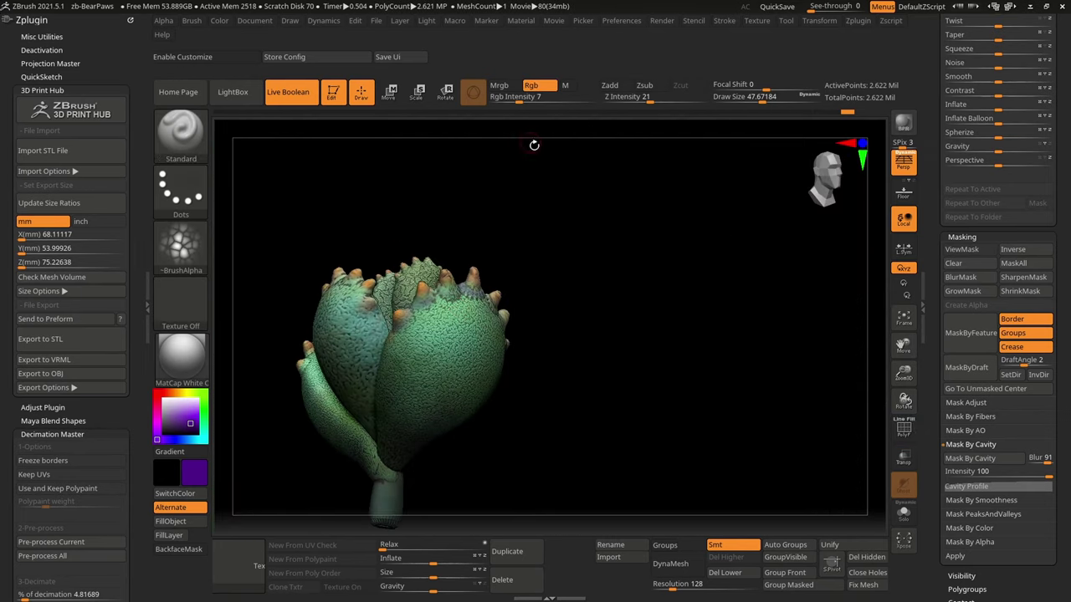
left_click_drag(454, 292, 488, 297)
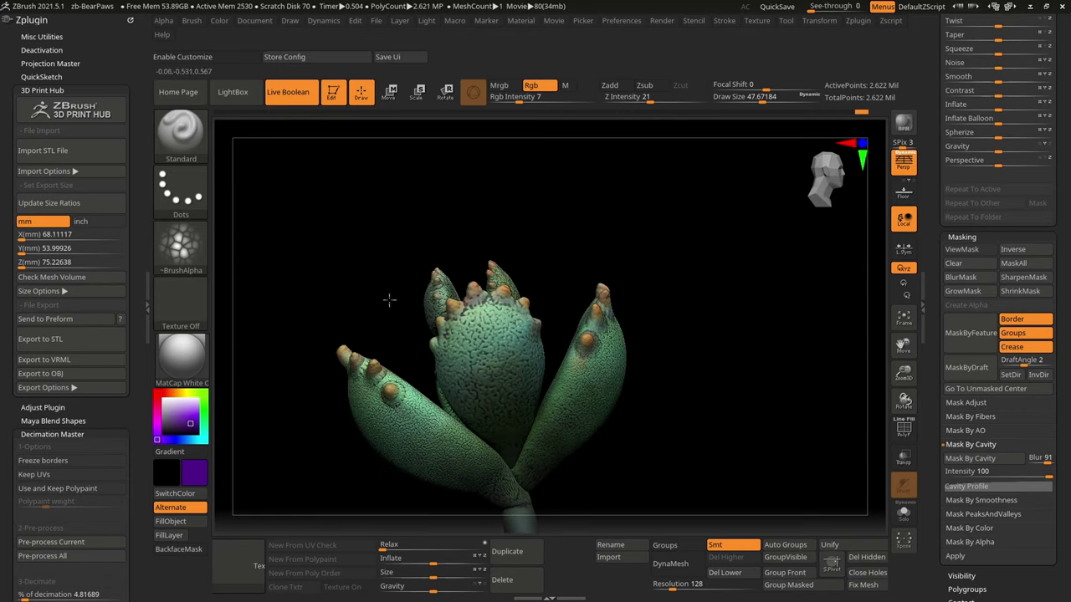
mouse_move(389, 300)
left_mouse_down()
mouse_move(396, 252)
mouse_move(452, 276)
mouse_move(425, 305)
left_mouse_up()
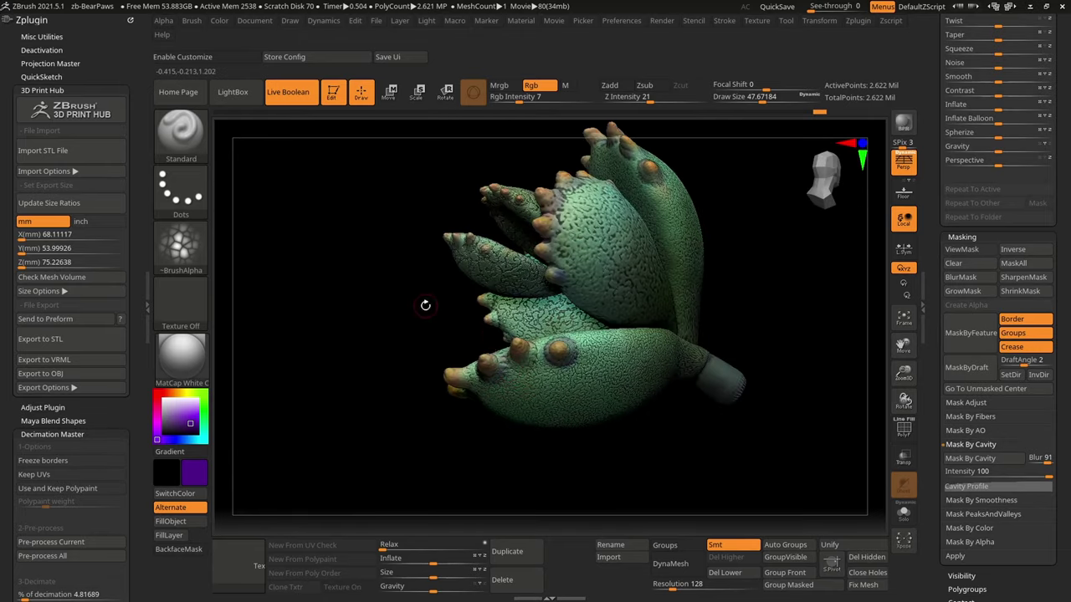
mouse_move(425, 305)
left_mouse_down()
mouse_move(668, 453)
mouse_move(574, 366)
mouse_move(734, 294)
mouse_move(810, 353)
mouse_move(549, 106)
left_mouse_up()
left_click_drag(477, 183, 575, 326)
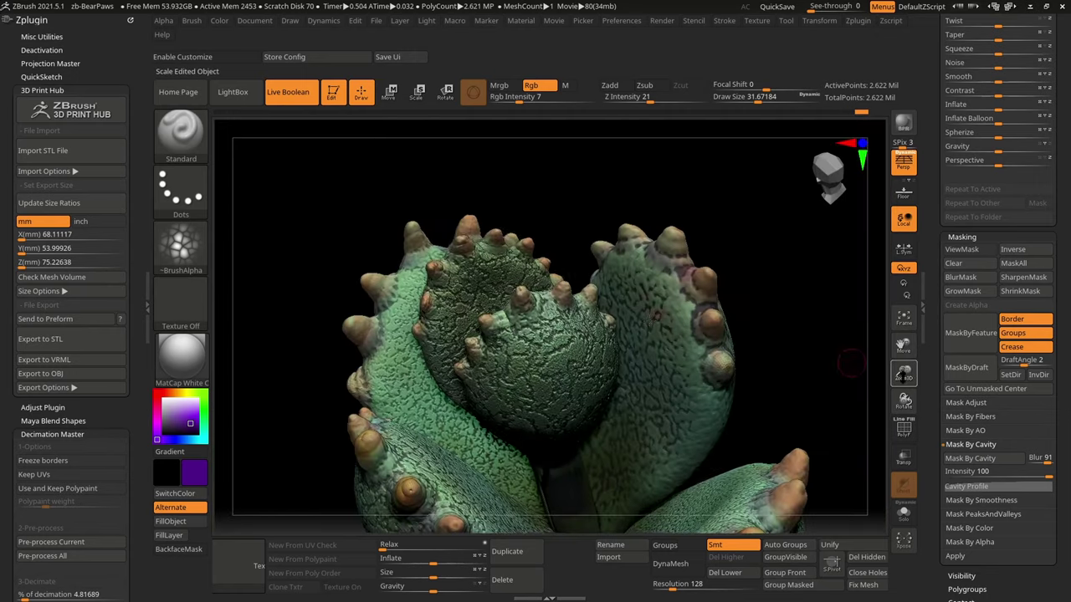
mouse_move(403, 397)
left_mouse_down()
mouse_move(700, 318)
mouse_move(397, 322)
mouse_move(413, 302)
left_mouse_up()
key("f")
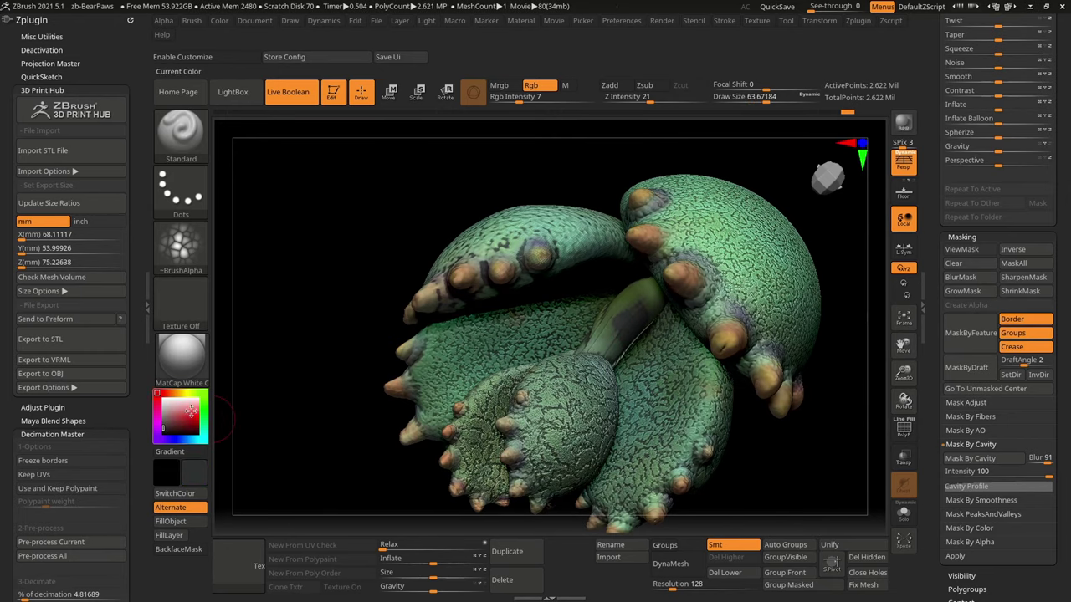
mouse_move(642, 318)
left_mouse_down()
mouse_move(789, 454)
mouse_move(664, 413)
mouse_move(699, 437)
mouse_move(695, 456)
left_mouse_up()
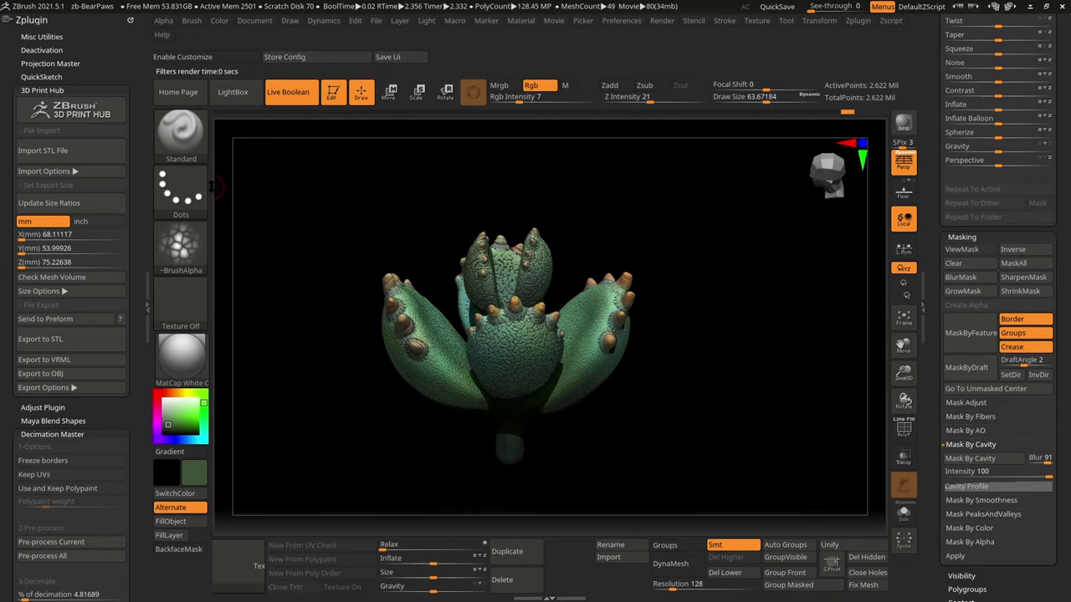
- Save over the project, dock the Render menu, expand BPR Shadow and run a BPR render
key("ctrl+s")
key("Return")
left_click(662, 20)
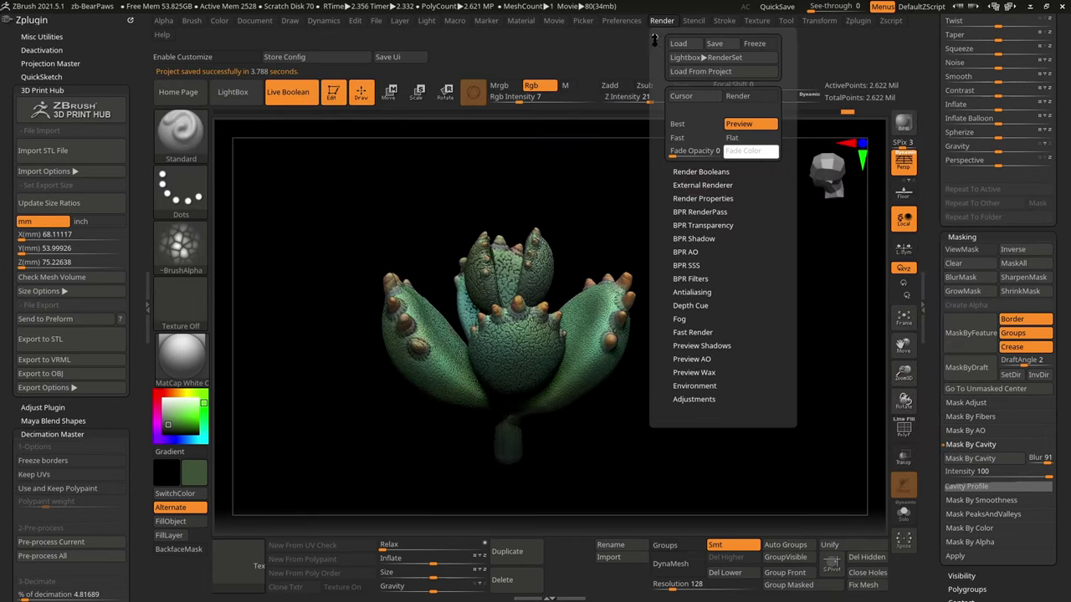
left_click_drag(655, 39, 29, 21)
left_click(42, 234)
left_click(901, 125)
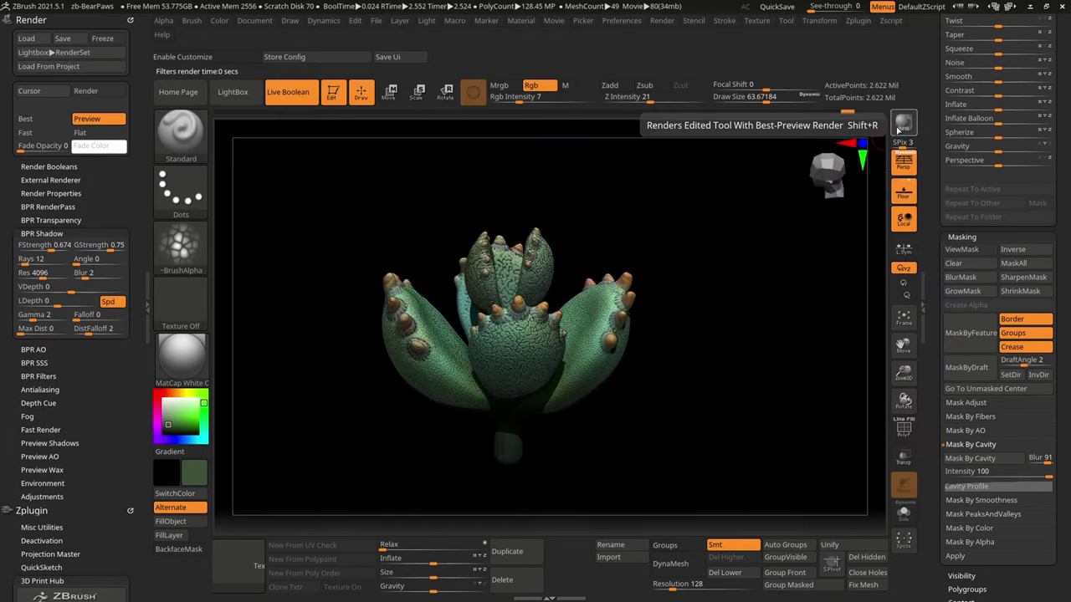
left_click_drag(836, 217, 140, 261)
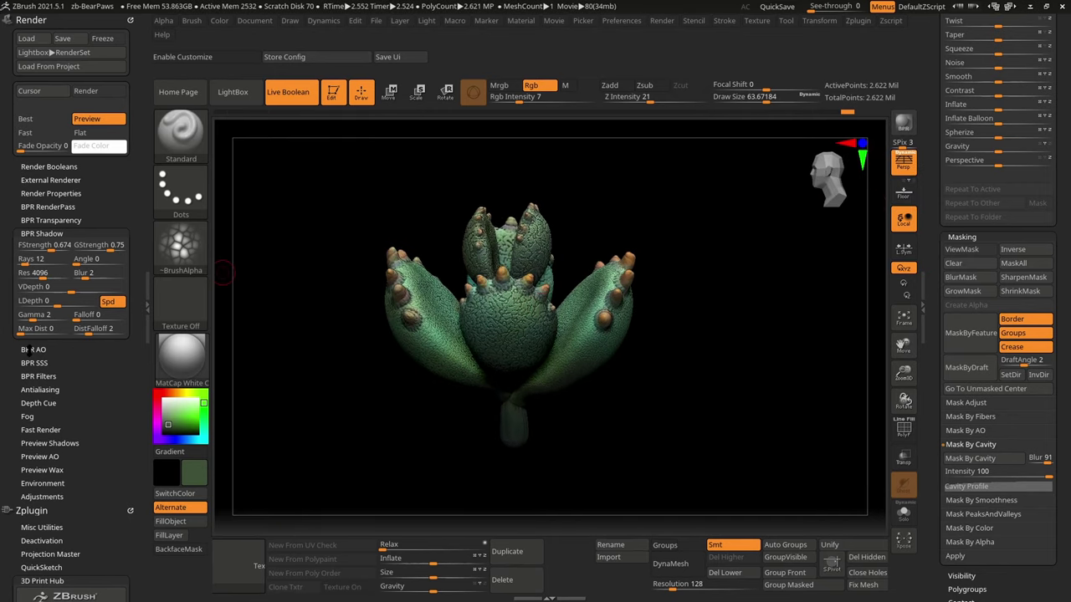
- Switch on ambient occlusion in Render Properties and delete the previously recorded movie
left_click(48, 166)
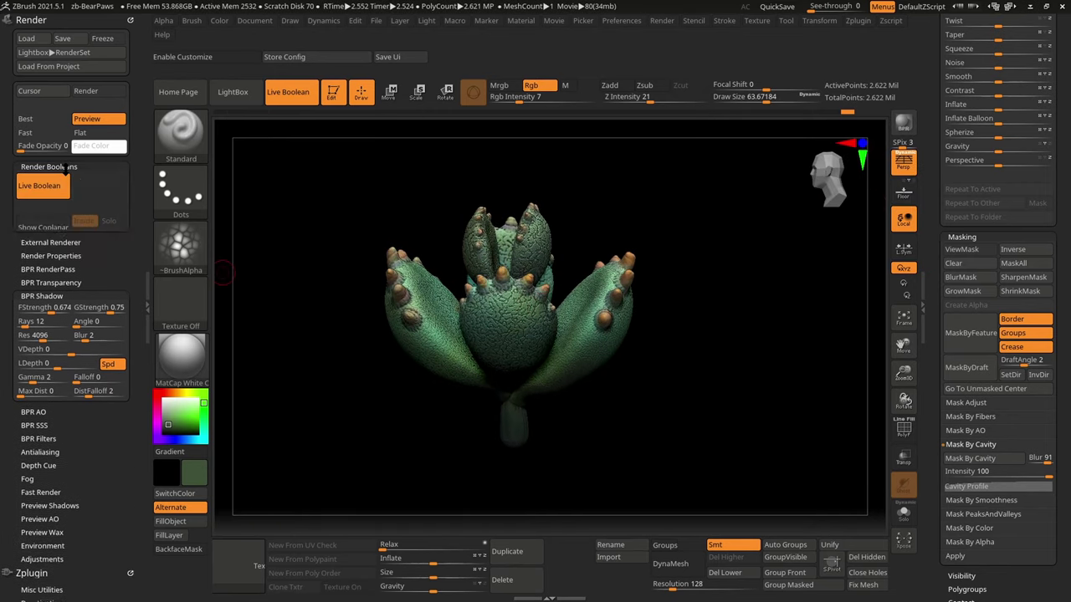
left_click(43, 310)
left_click(44, 310)
left_click(33, 350)
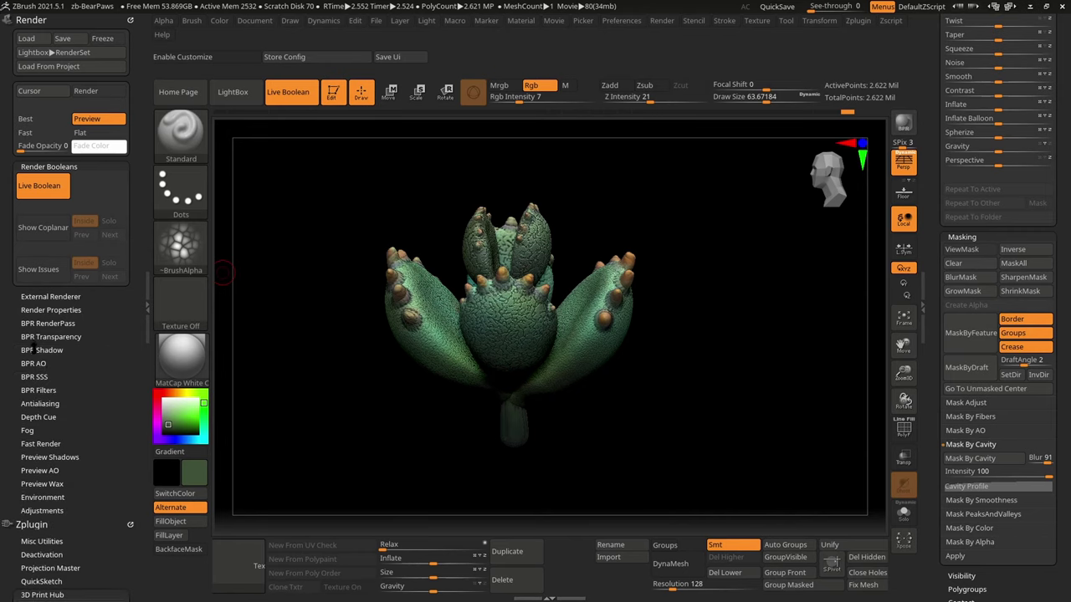
left_click(50, 310)
scroll(94, 433, "down", 5)
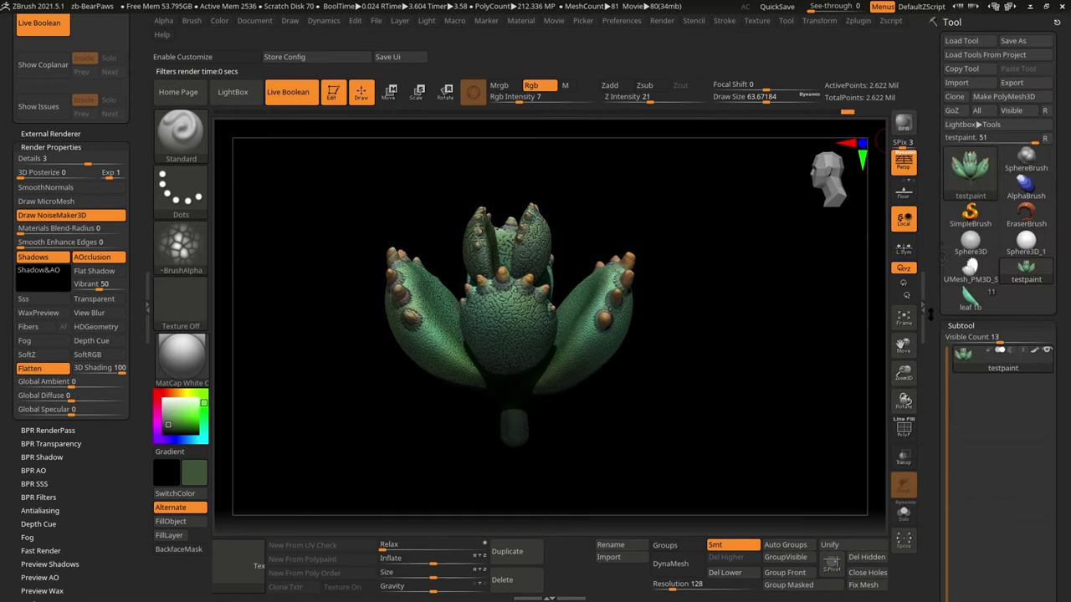
key("ctrl+shift+d")
left_click(548, 335)
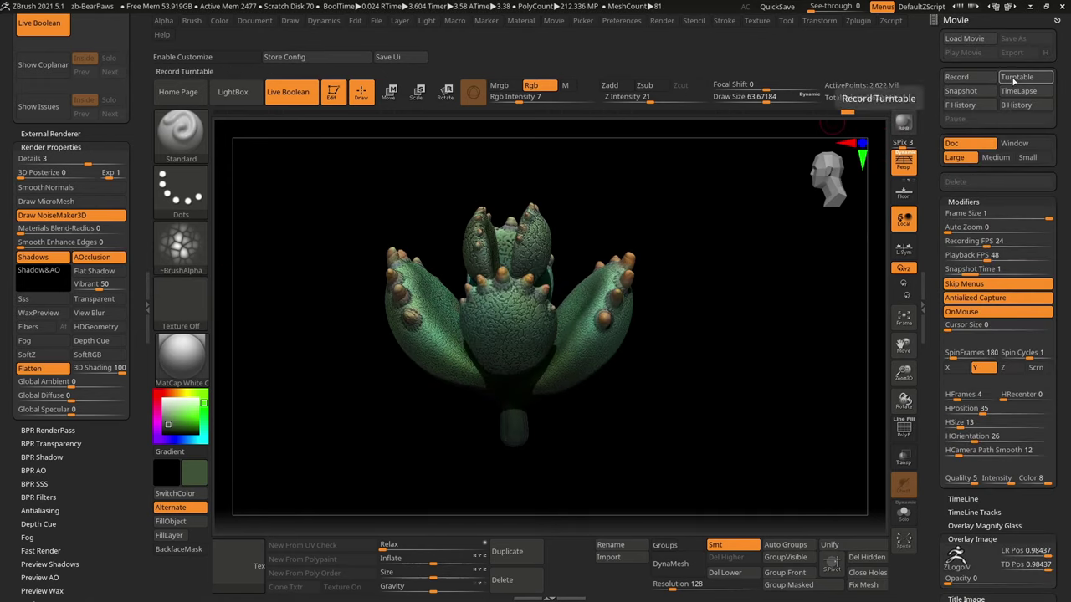
- Set SpinFrames to 540 and record the turntable movie
left_click(965, 352)
key("Return")
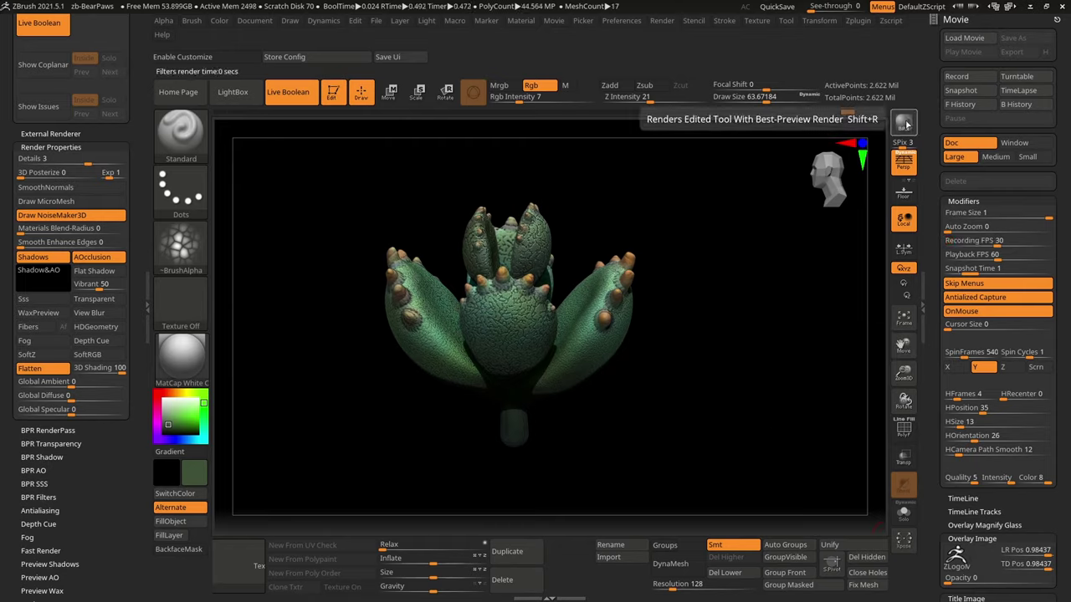
left_click(1017, 76)
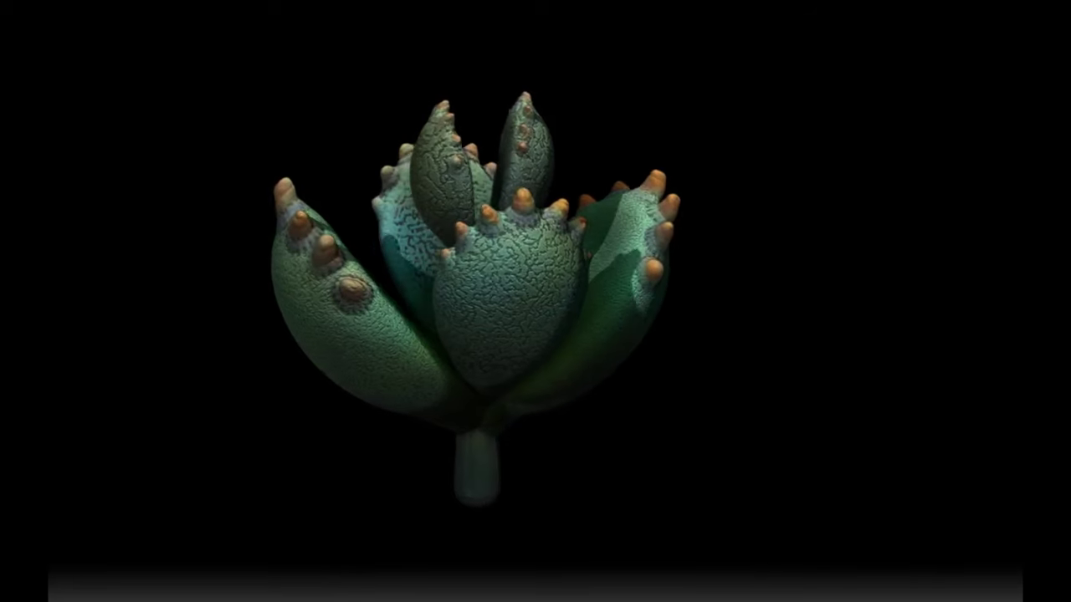